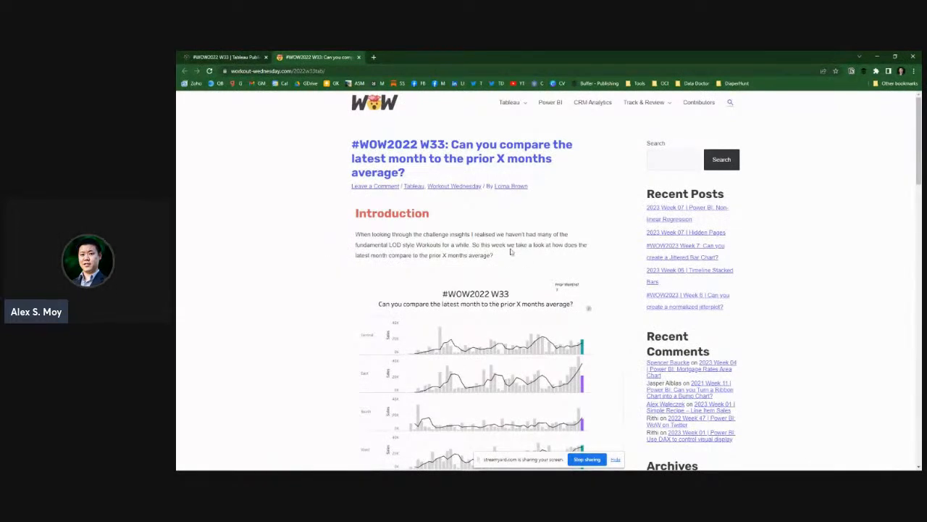
Review the #WOW2022 W33 challenge's introduction, the example chart and the list of requirements
{"action": "scroll", "coordinate": [506, 258], "scroll_direction": "down", "scroll_amount": 1}
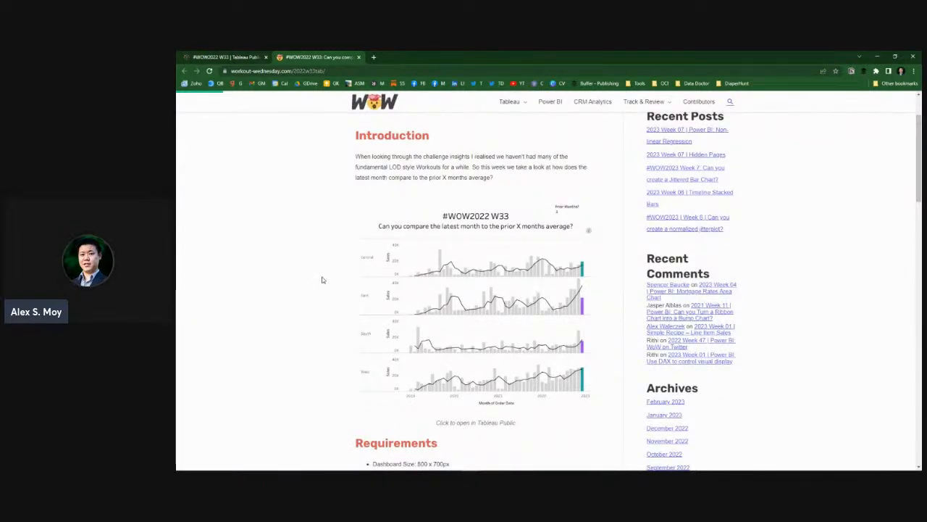
{"action": "scroll", "coordinate": [322, 280], "scroll_direction": "down", "scroll_amount": 1}
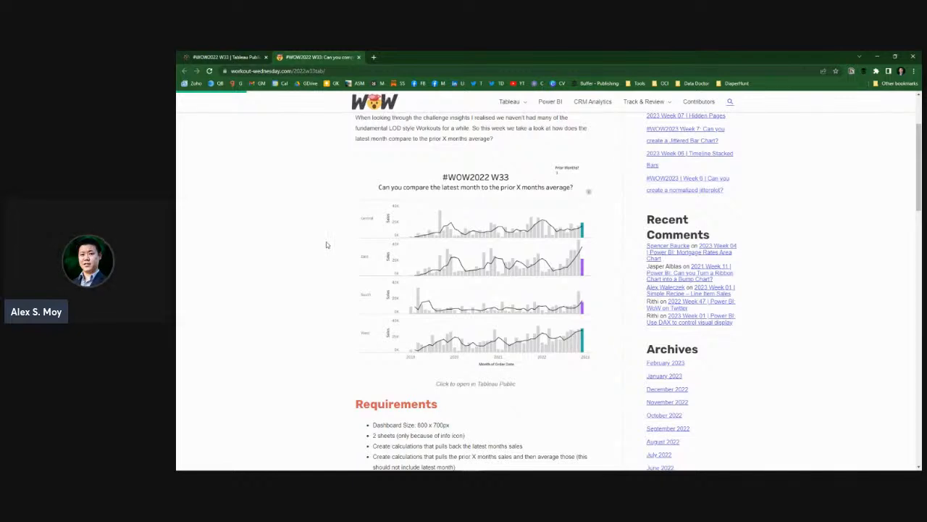
{"action": "scroll", "coordinate": [540, 190], "scroll_direction": "up", "scroll_amount": 1}
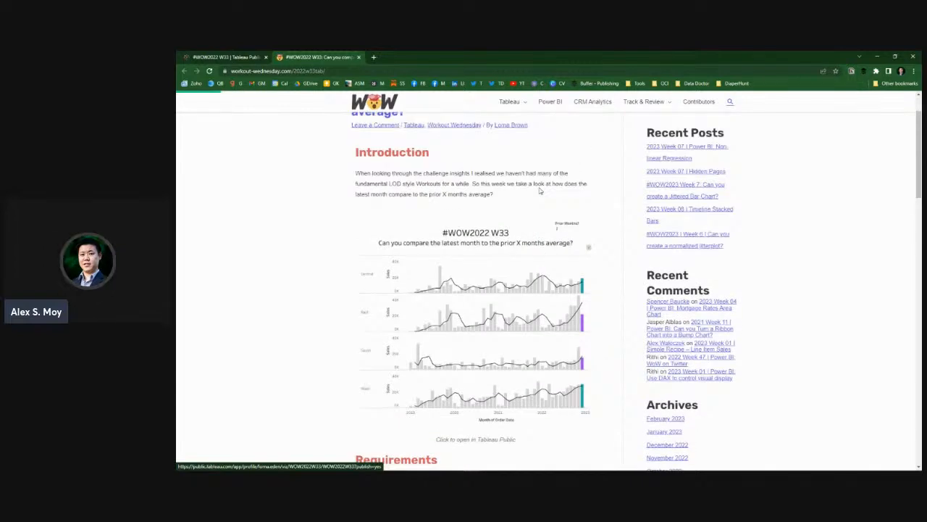
{"action": "scroll", "coordinate": [540, 191], "scroll_direction": "down", "scroll_amount": 1}
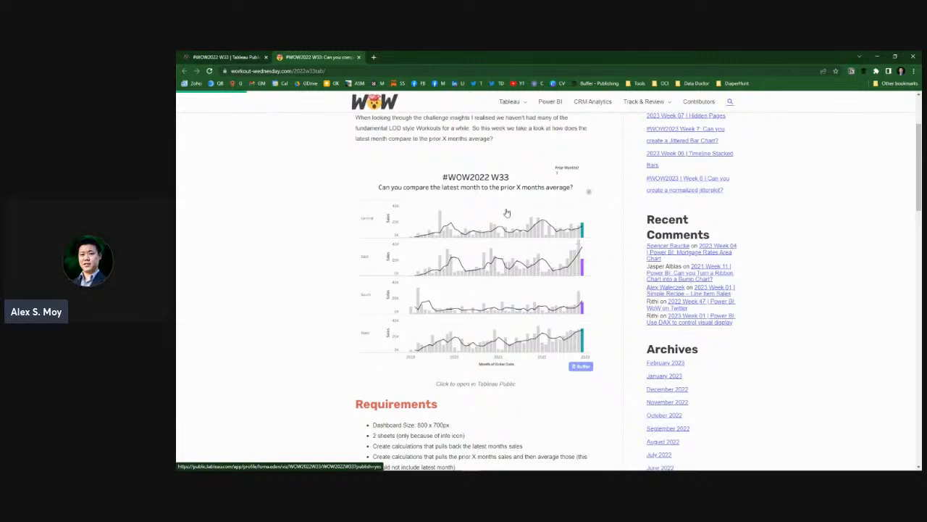
{"action": "scroll", "coordinate": [527, 266], "scroll_direction": "down", "scroll_amount": 1}
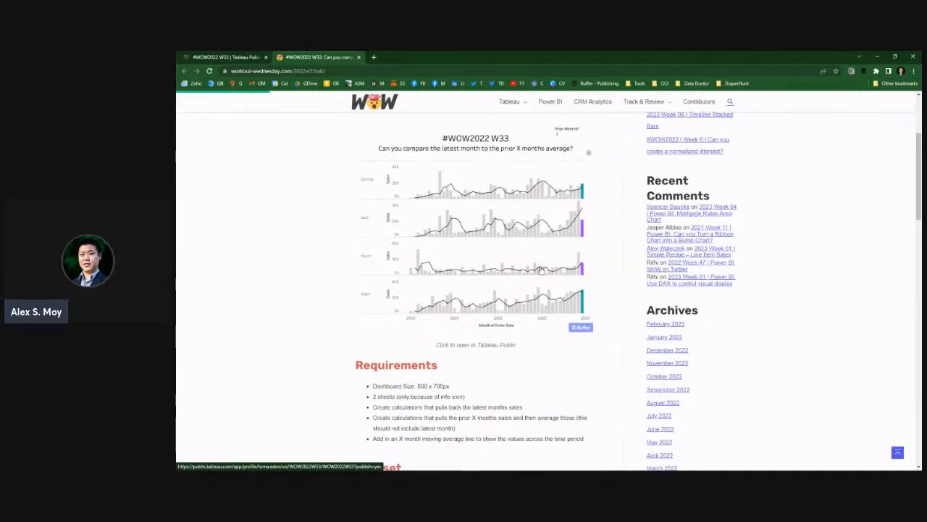
{"action": "scroll", "coordinate": [541, 270], "scroll_direction": "down", "scroll_amount": 1}
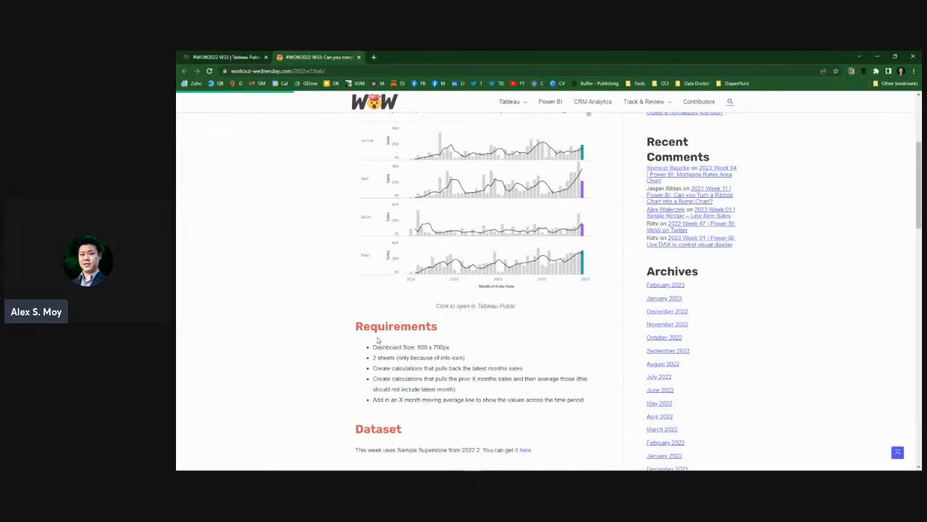
{"action": "scroll", "coordinate": [437, 369], "scroll_direction": "down", "scroll_amount": 1}
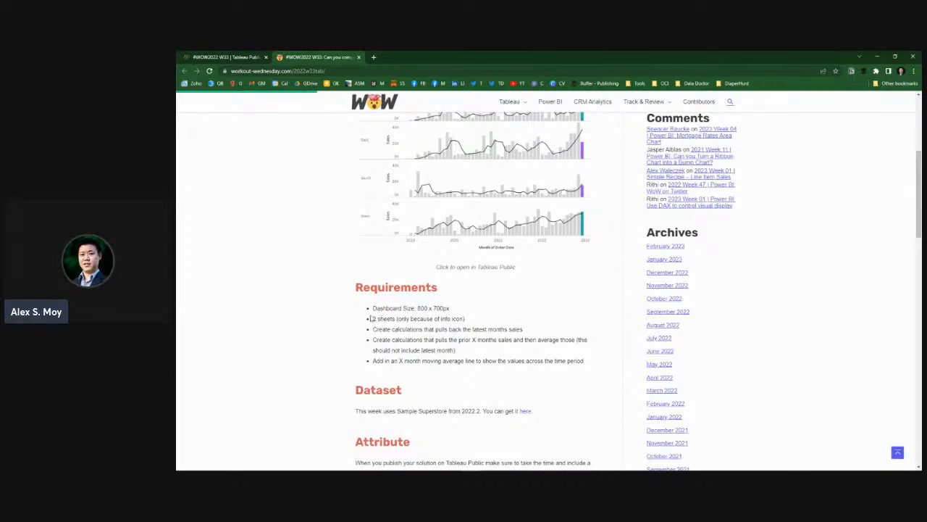
{"action": "scroll", "coordinate": [497, 327], "scroll_direction": "up", "scroll_amount": 1}
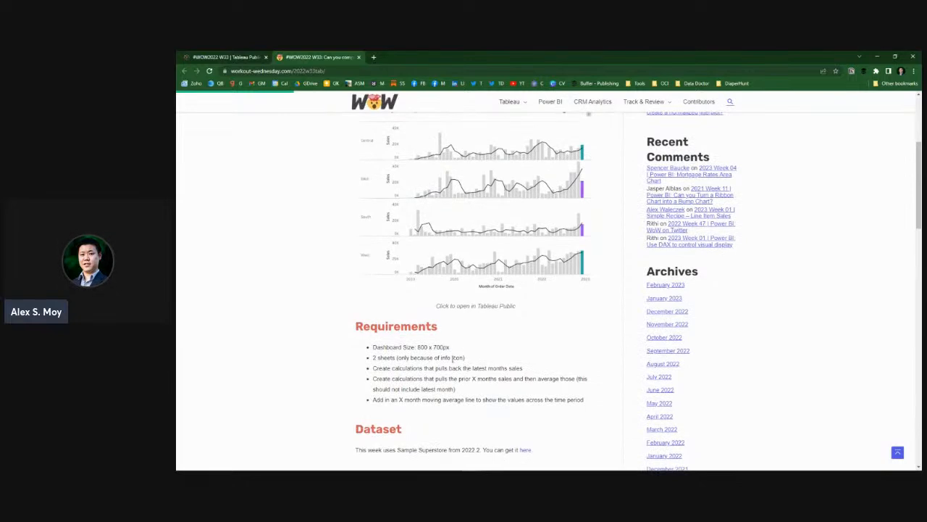
{"action": "scroll", "coordinate": [467, 360], "scroll_direction": "up", "scroll_amount": 2}
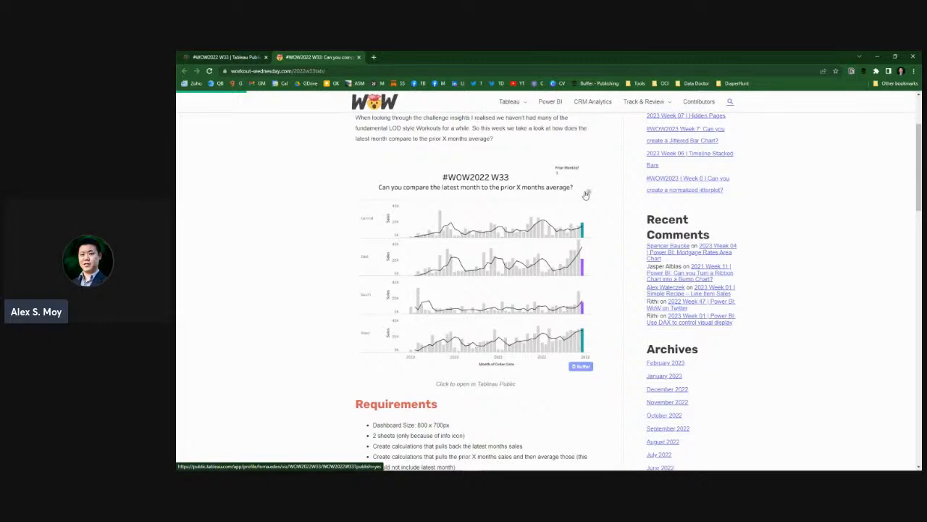
{"action": "scroll", "coordinate": [521, 291], "scroll_direction": "down", "scroll_amount": 2}
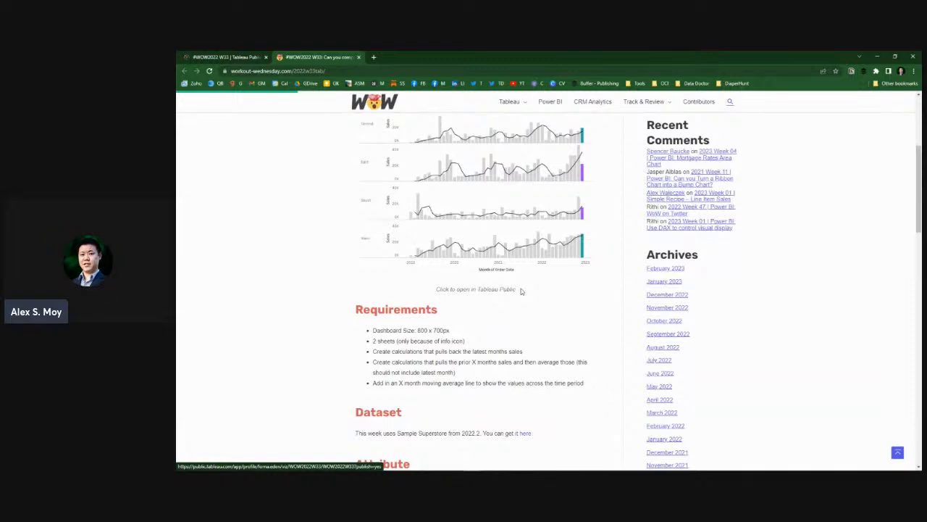
Read the challenge page's dataset, attribution and sharing sections through to the interactive chart, and inspect the published dashboard on Tableau Public
{"action": "scroll", "coordinate": [520, 290], "scroll_direction": "down", "scroll_amount": 1}
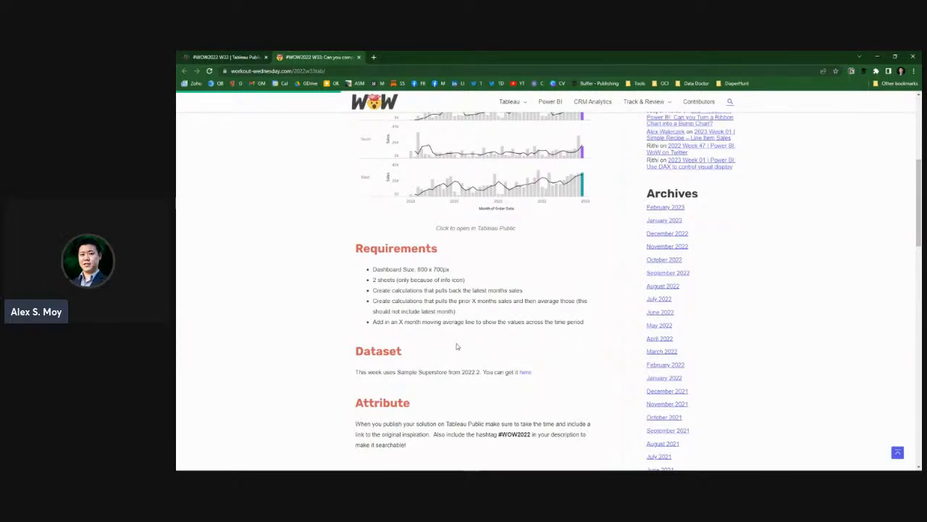
{"action": "scroll", "coordinate": [456, 347], "scroll_direction": "down", "scroll_amount": 1}
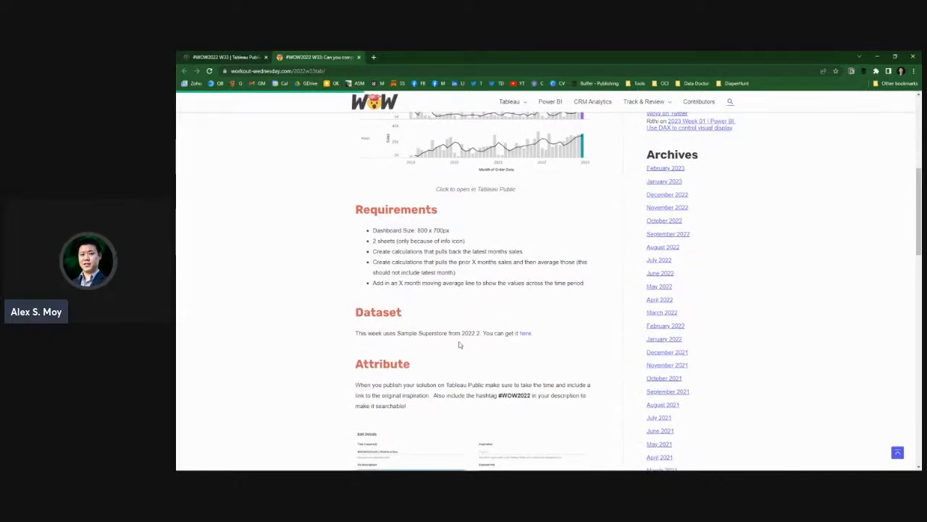
{"action": "scroll", "coordinate": [458, 345], "scroll_direction": "down", "scroll_amount": 1}
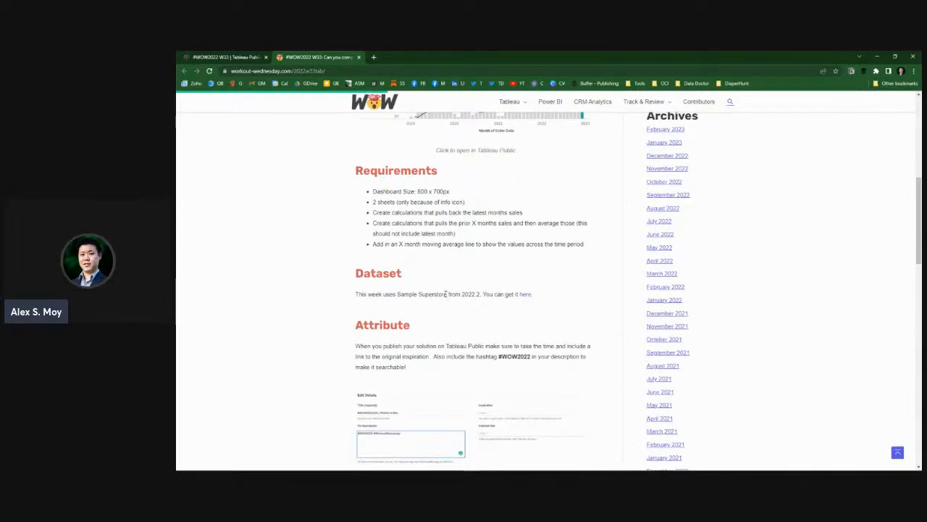
{"action": "scroll", "coordinate": [470, 313], "scroll_direction": "down", "scroll_amount": 1}
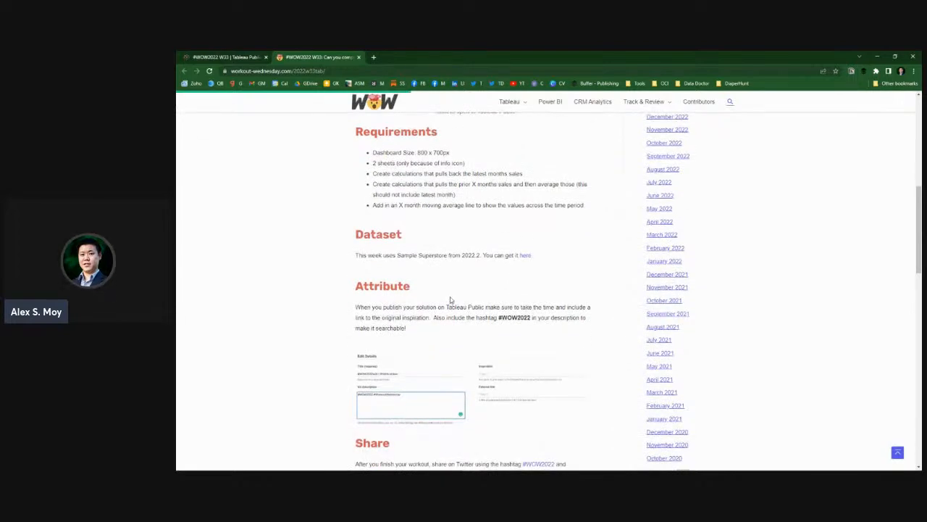
{"action": "scroll", "coordinate": [450, 299], "scroll_direction": "down", "scroll_amount": 6}
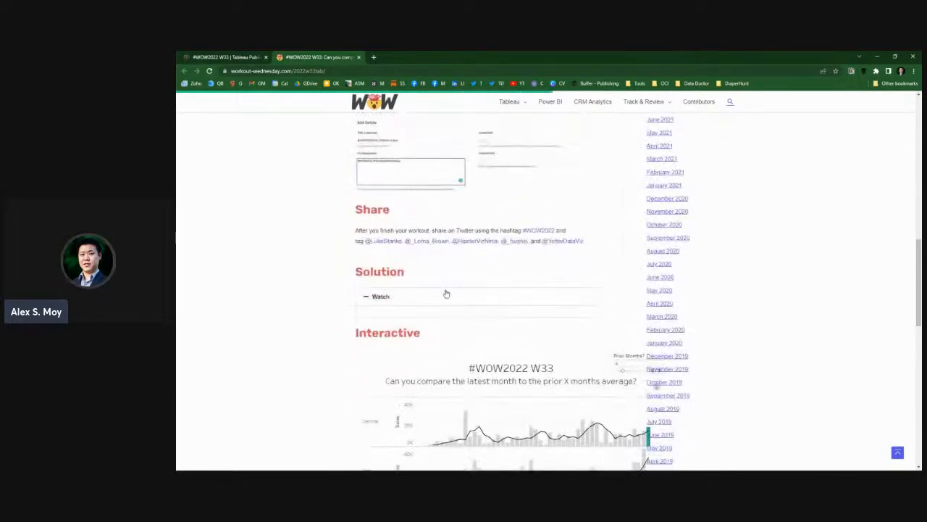
{"action": "scroll", "coordinate": [446, 294], "scroll_direction": "down", "scroll_amount": 3}
{"action": "scroll", "coordinate": [311, 282], "scroll_direction": "down", "scroll_amount": 3}
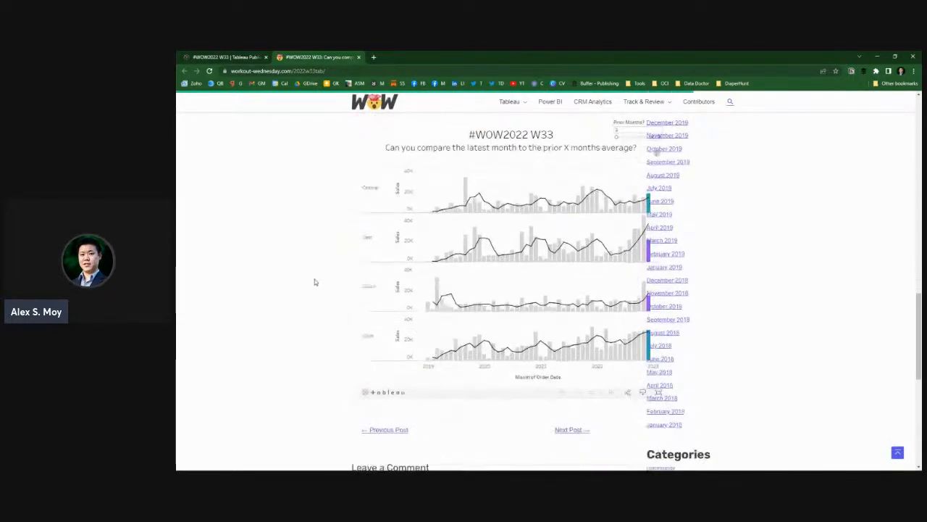
{"action": "left_click", "coordinate": [226, 58]}
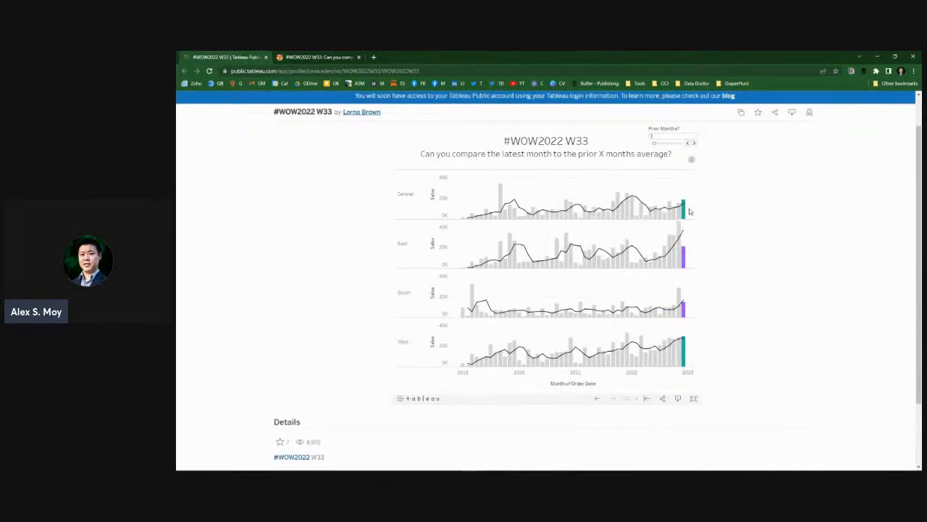
{"action": "mouse_move", "coordinate": [693, 159]}
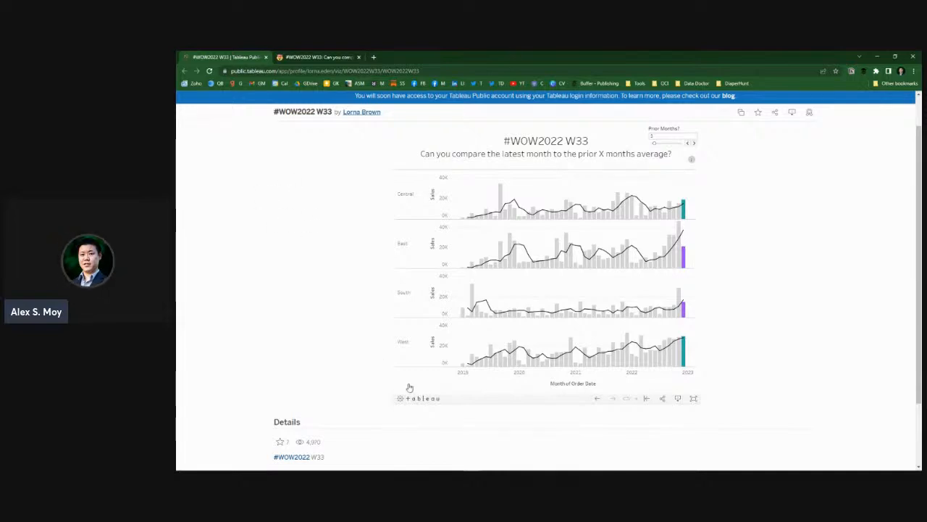
Switch to Tableau Desktop and start a workbook on the saved Sample - Superstore data source in a maximized window
{"action": "mouse_move", "coordinate": [517, 467]}
{"action": "left_click", "coordinate": [434, 463]}
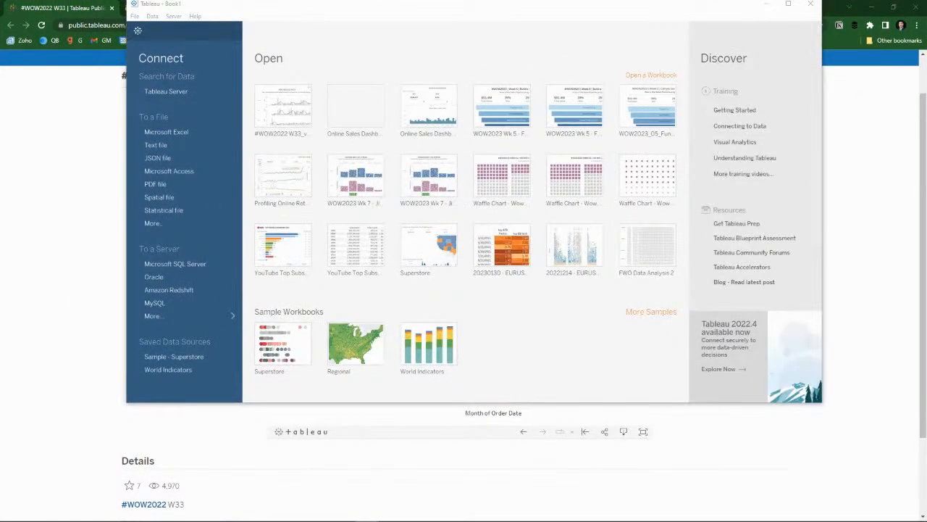
{"action": "left_click", "coordinate": [201, 357]}
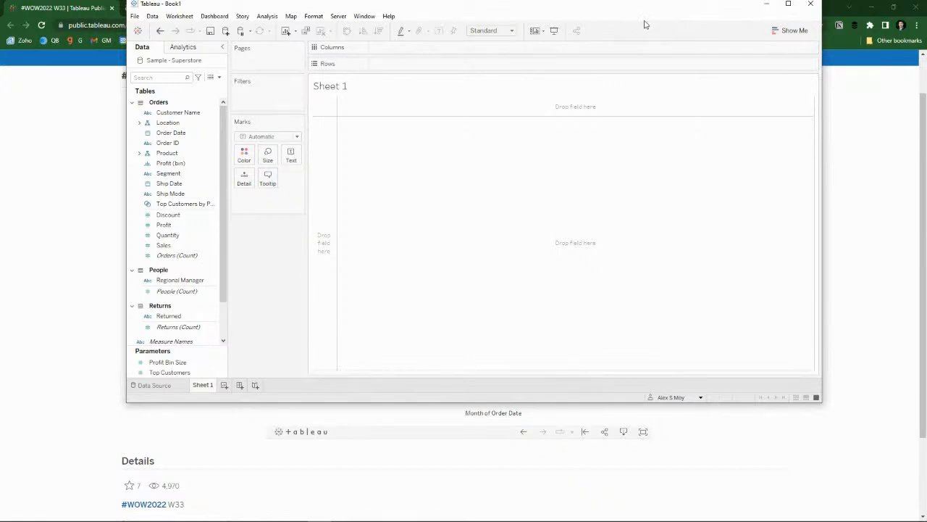
{"action": "double_click", "coordinate": [594, 6]}
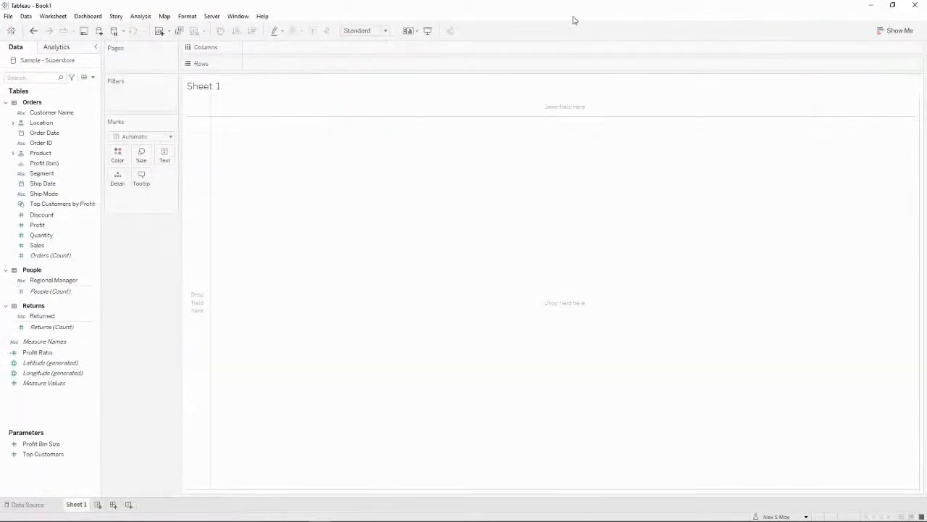
Check the published reference dashboard in the browser and return to the empty Tableau worksheet
{"action": "key", "text": "alt+Tab"}
{"action": "key", "text": "Tab"}
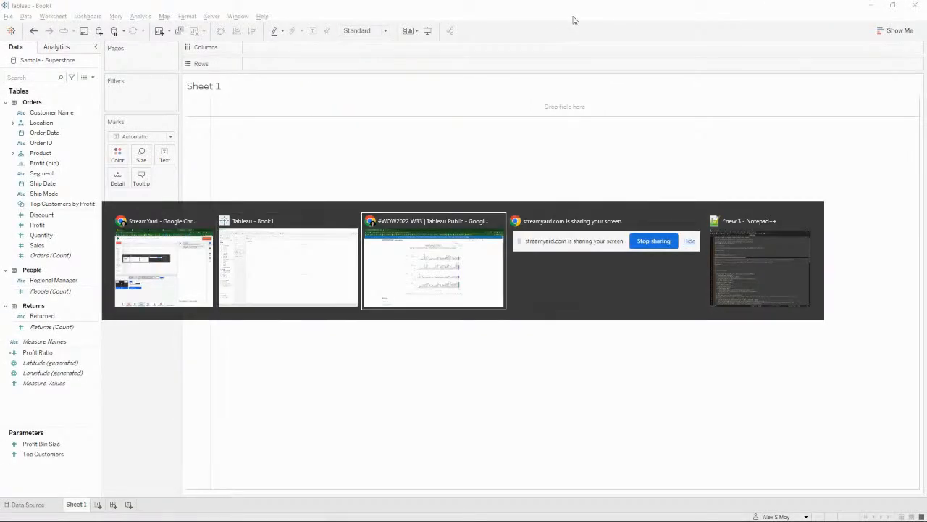
{"action": "key", "text": "alt+Tab"}
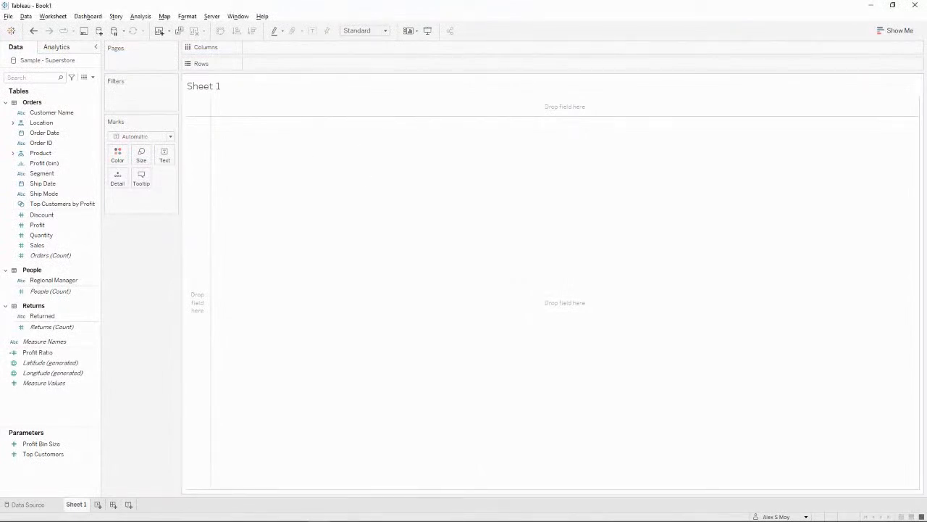
Place Region from the Location hierarchy on Rows, followed by the sum of Sales
{"action": "left_click", "coordinate": [13, 123]}
{"action": "left_click_drag", "start_coordinate": [58, 145], "coordinate": [361, 72]}
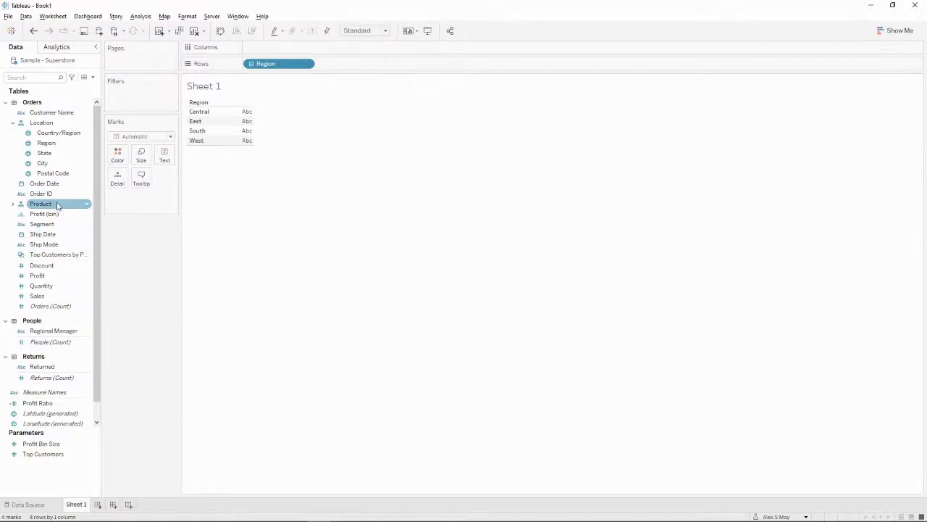
{"action": "left_click_drag", "start_coordinate": [59, 296], "coordinate": [415, 70]}
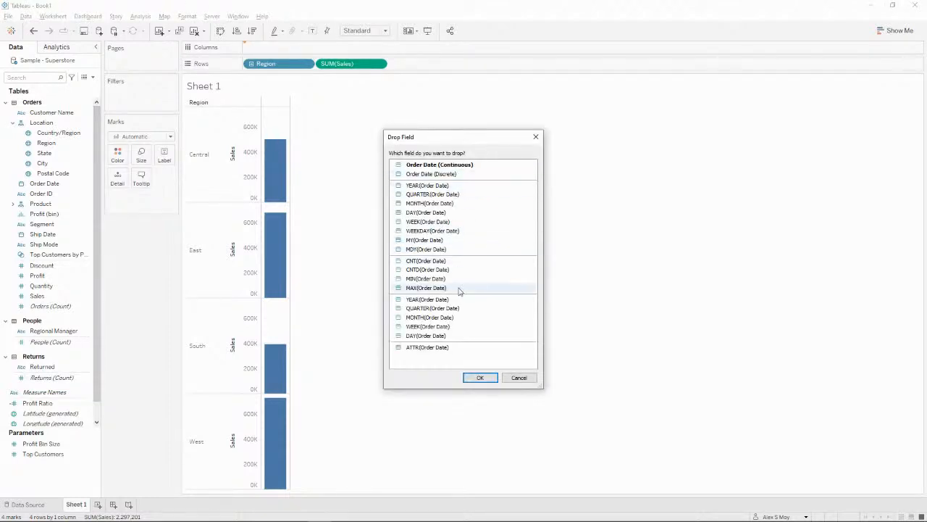
Add Order Date to Columns as the continuous MONTH(Order Date)
{"action": "left_click", "coordinate": [463, 317]}
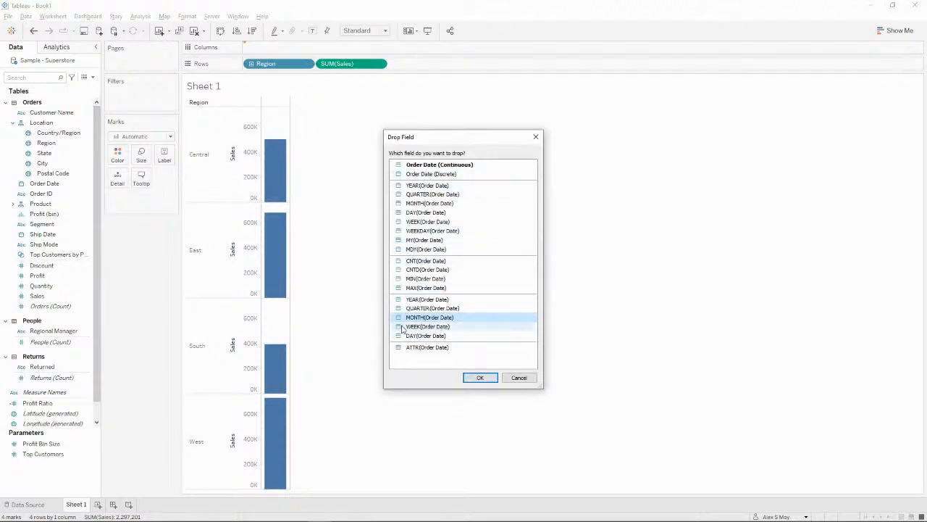
{"action": "left_click", "coordinate": [436, 319]}
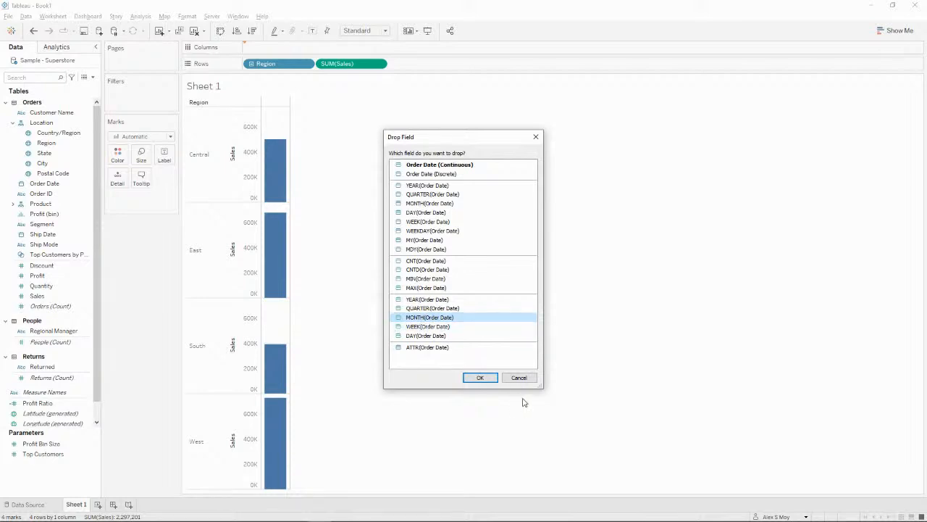
{"action": "left_click", "coordinate": [492, 379]}
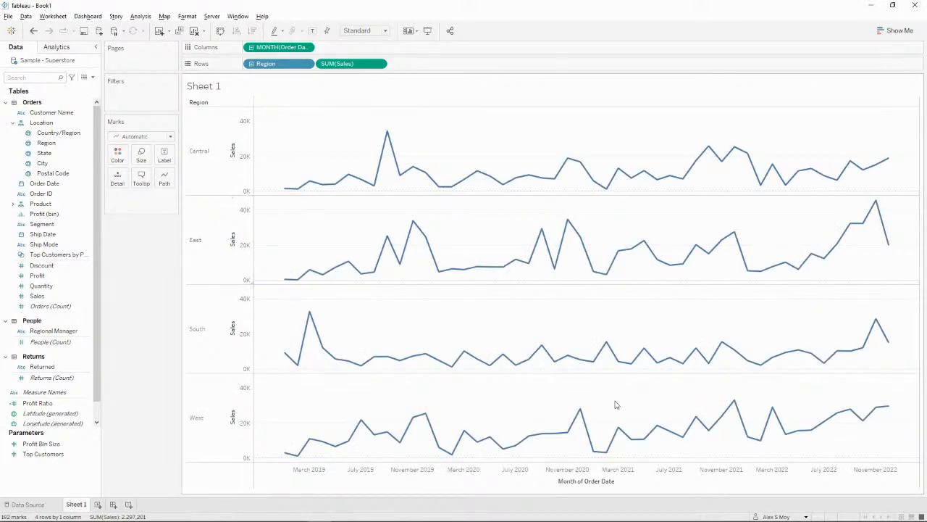
Change the mark type to Bar and set the bar size manually so narrow gaps separate the monthly bars
{"action": "left_click", "coordinate": [173, 140]}
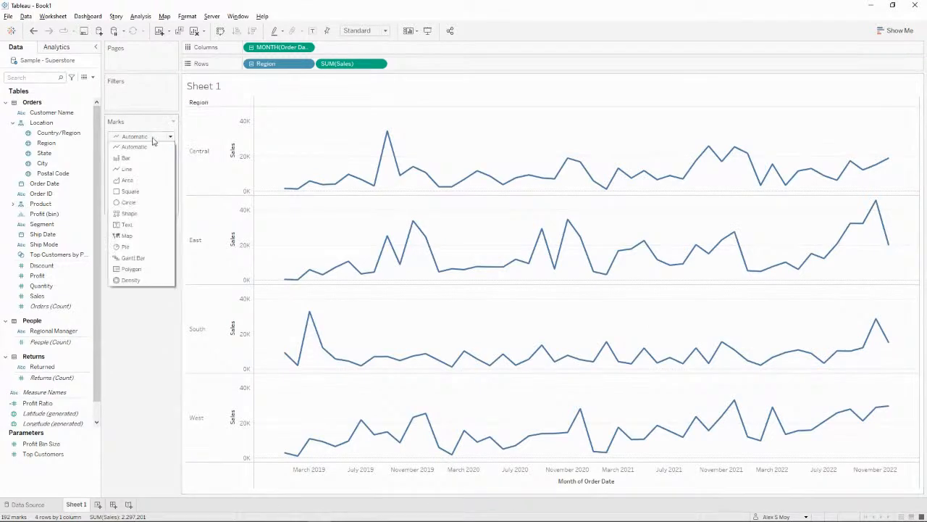
{"action": "left_click", "coordinate": [123, 159]}
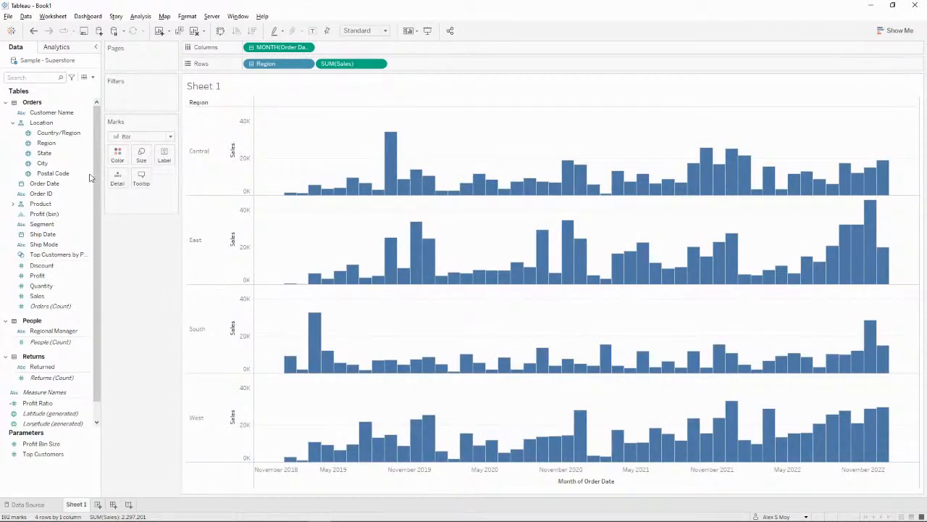
{"action": "left_click", "coordinate": [141, 154]}
{"action": "left_click", "coordinate": [144, 177]}
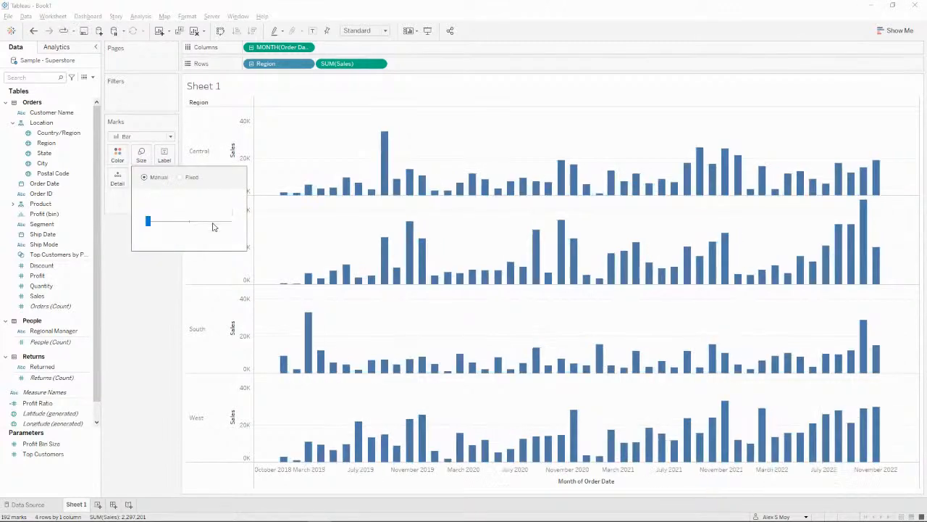
{"action": "left_click", "coordinate": [221, 221]}
{"action": "left_click", "coordinate": [123, 297]}
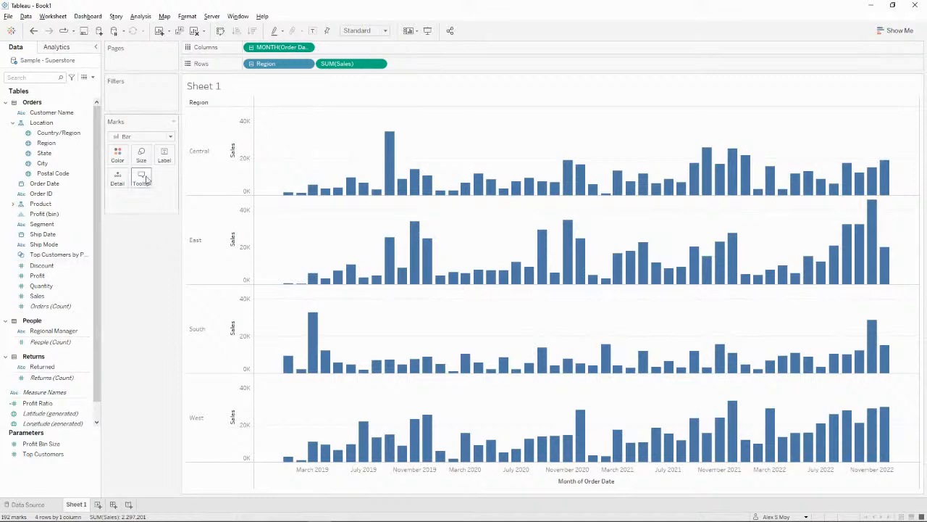
{"action": "left_click", "coordinate": [141, 154]}
{"action": "left_click", "coordinate": [123, 288]}
{"action": "scroll", "coordinate": [87, 339], "scroll_direction": "down", "scroll_amount": 1}
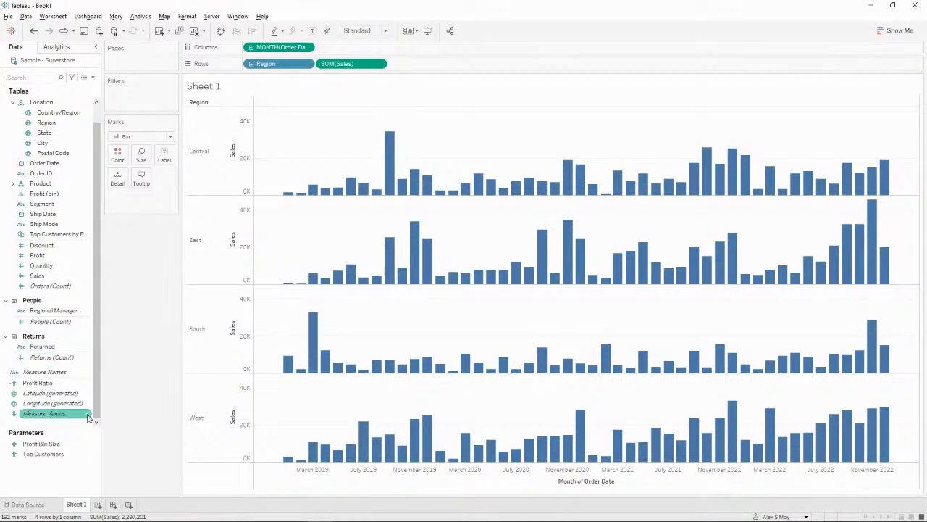
{"action": "right_click", "coordinate": [68, 471]}
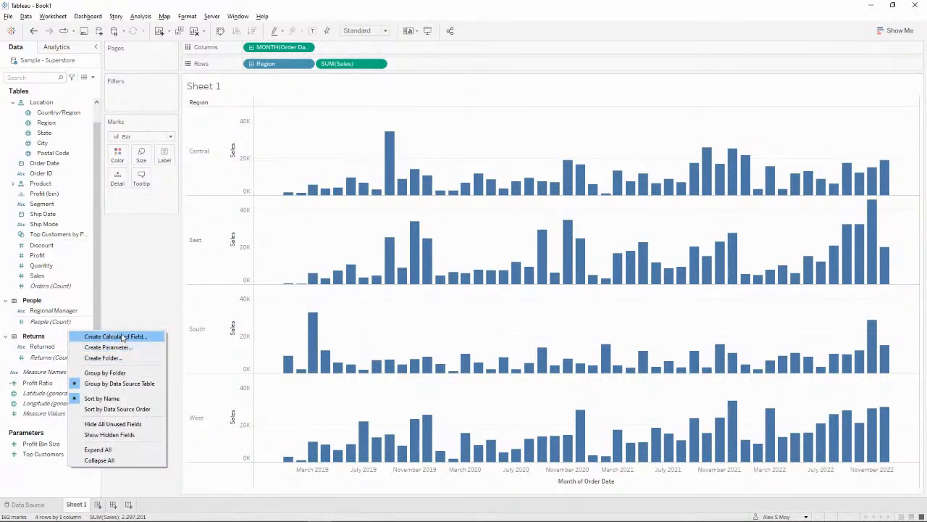
{"action": "left_click", "coordinate": [94, 334]}
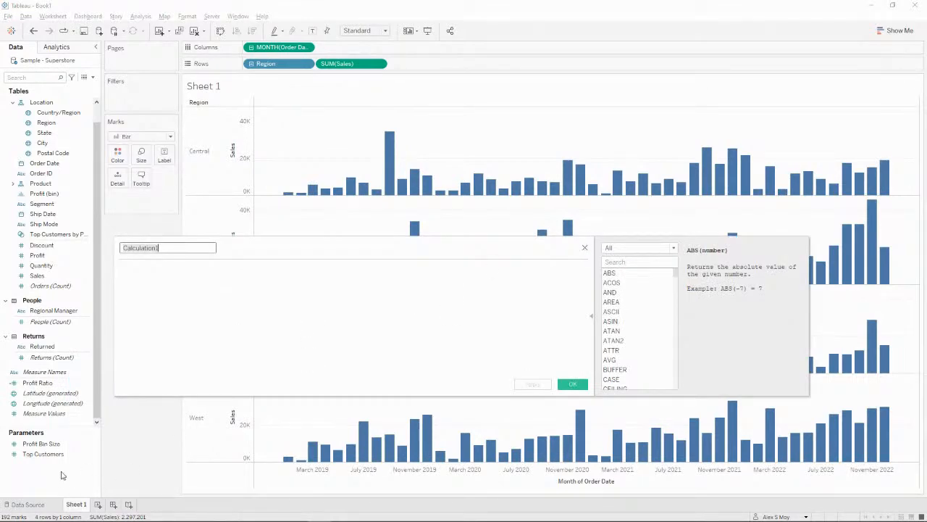
{"action": "left_click", "coordinate": [585, 248]}
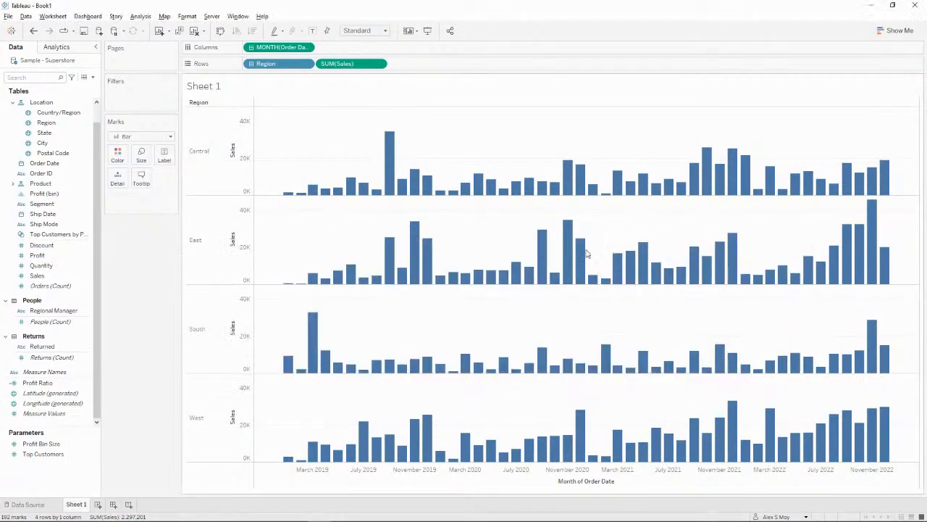
Start a new parameter named "Prior Months?" with the Integer data type
{"action": "right_click", "coordinate": [50, 472]}
{"action": "left_click", "coordinate": [121, 355]}
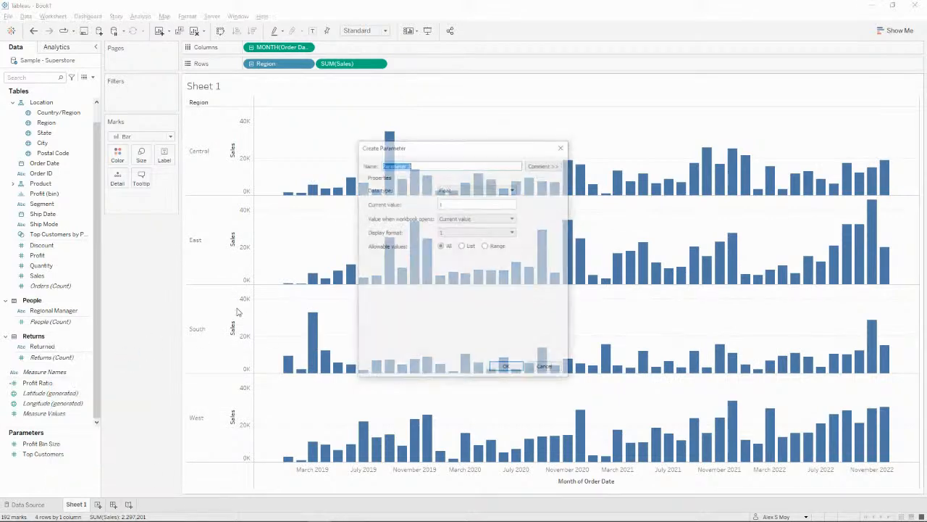
{"action": "type", "text": "Pro"}
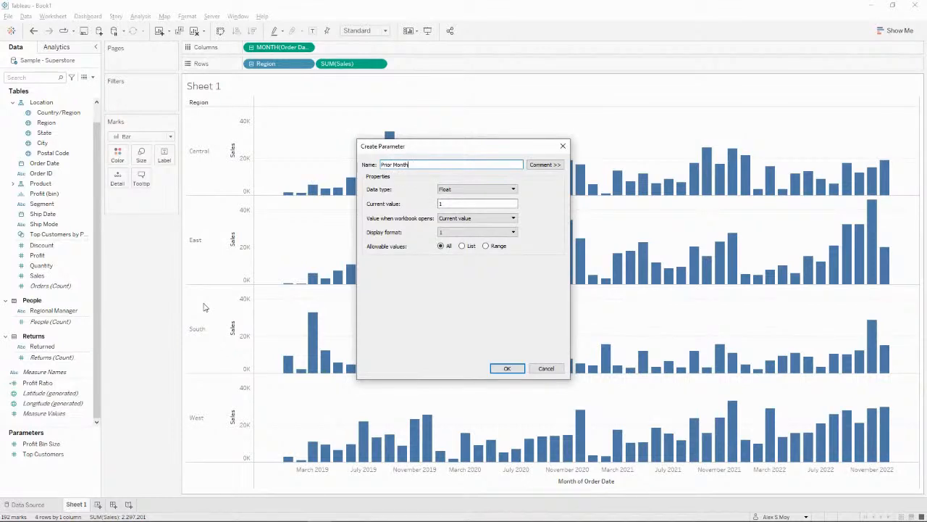
{"action": "left_click", "coordinate": [472, 189]}
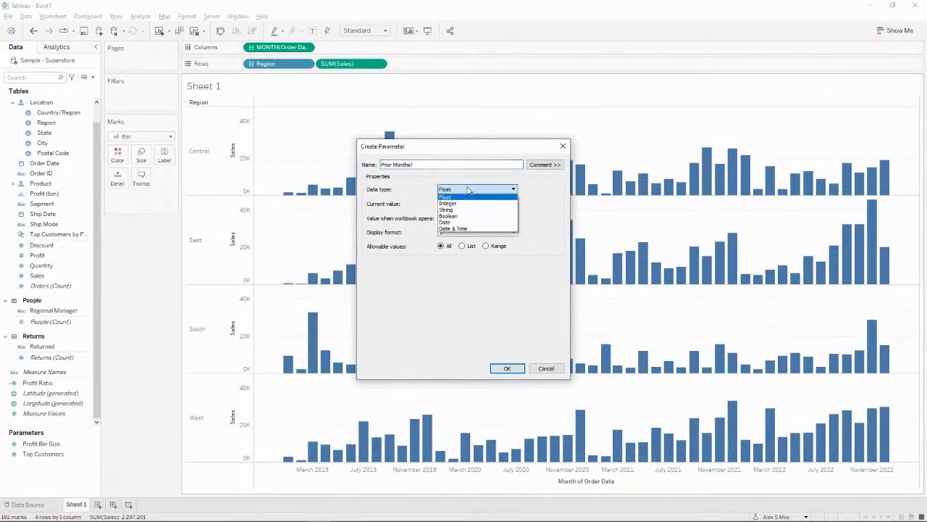
{"action": "left_click", "coordinate": [463, 204]}
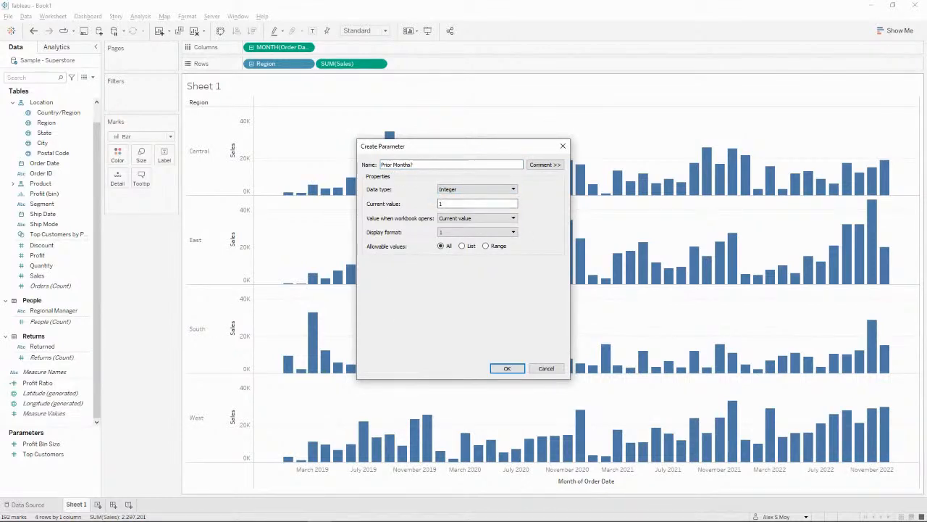
{"action": "key", "text": "Return"}
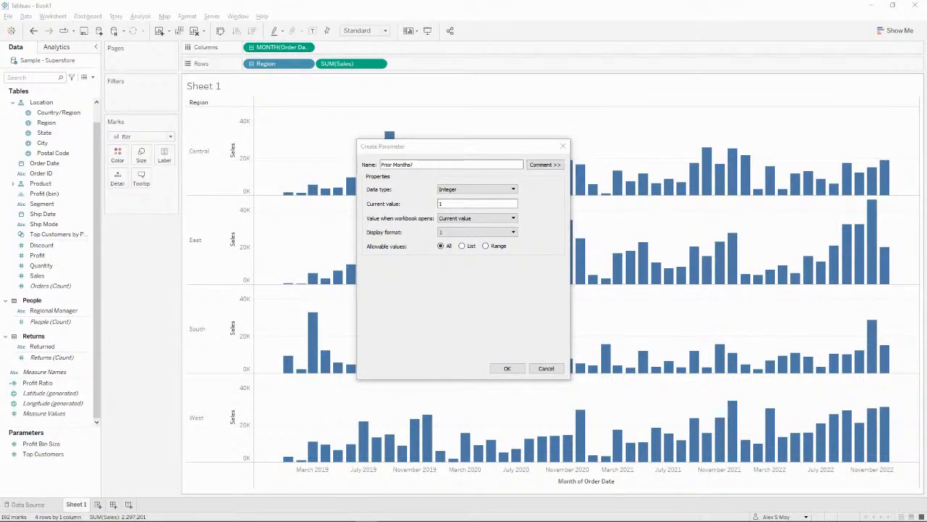
Give the Prior Months? parameter a current value of 3 and an allowable range from 2 to 12 with step size 1
{"action": "left_click", "coordinate": [501, 202]}
{"action": "type", "text": "3"}
{"action": "left_click", "coordinate": [494, 246]}
{"action": "left_click", "coordinate": [370, 274]}
{"action": "type", "text": "2"}
{"action": "left_click", "coordinate": [370, 287]}
{"action": "type", "text": "12"}
{"action": "left_click", "coordinate": [394, 301]}
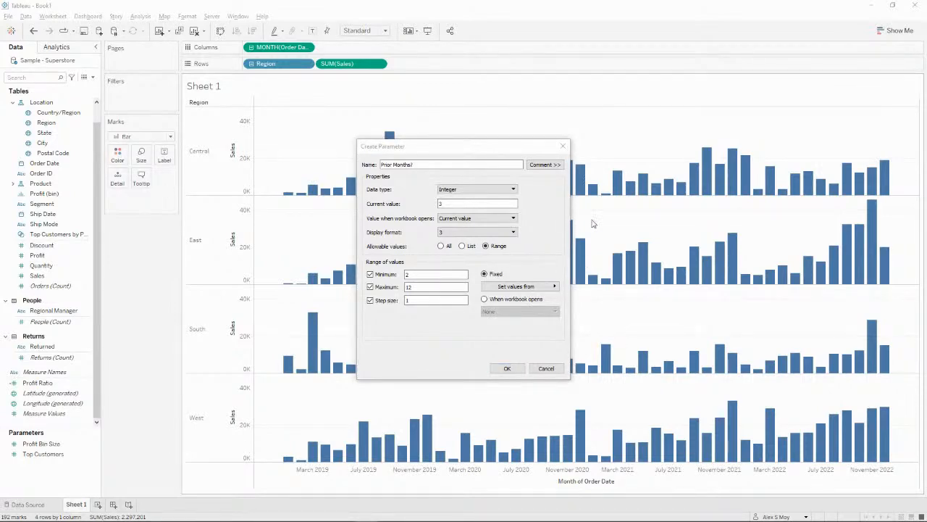
{"action": "left_click", "coordinate": [509, 369]}
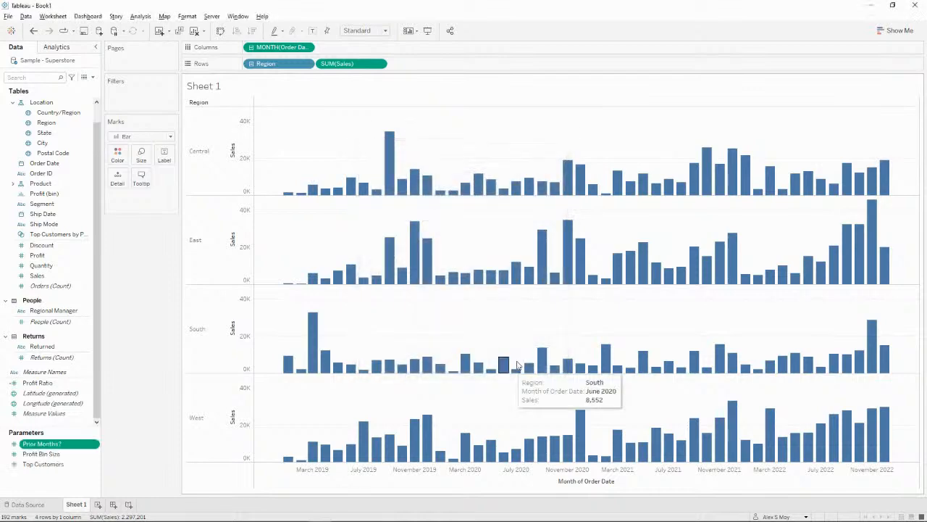
Show the Prior Months? parameter control on the worksheet and hide the field labels for rows
{"action": "right_click", "coordinate": [78, 444]}
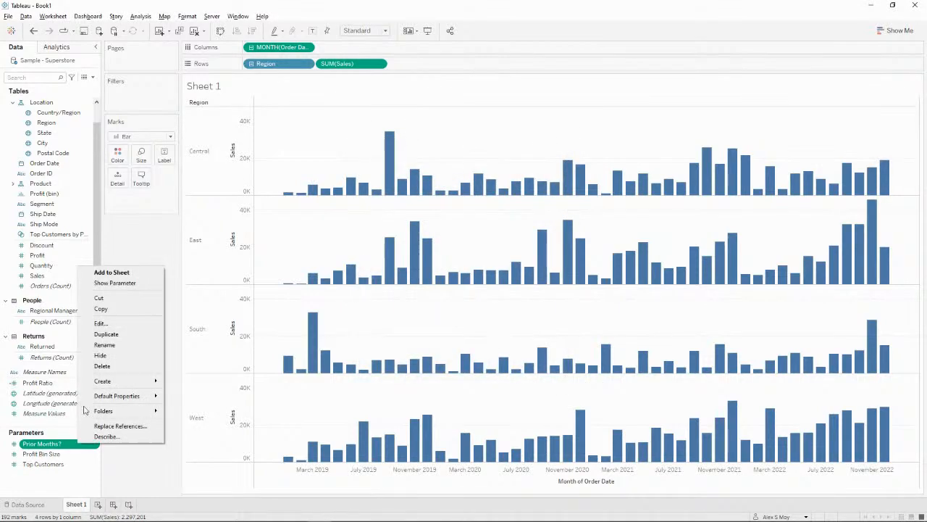
{"action": "left_click", "coordinate": [123, 283]}
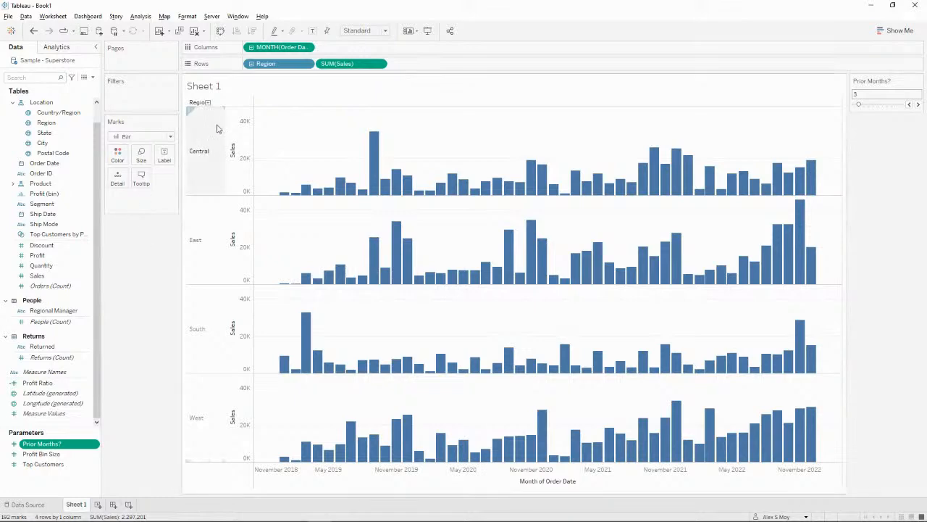
{"action": "right_click", "coordinate": [197, 103]}
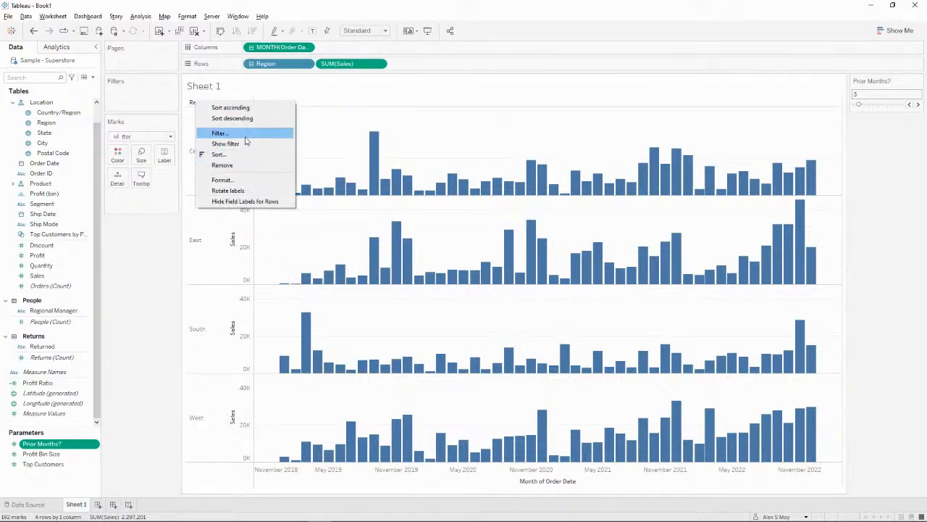
{"action": "left_click", "coordinate": [253, 202]}
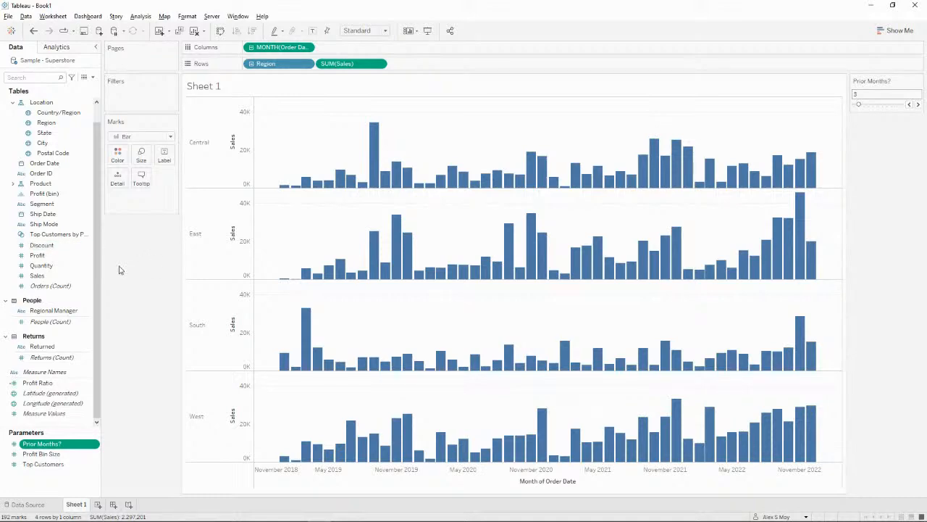
Start a new calculated field named "Prior X Month Average Sales"
{"action": "scroll", "coordinate": [66, 237], "scroll_direction": "up", "scroll_amount": 1}
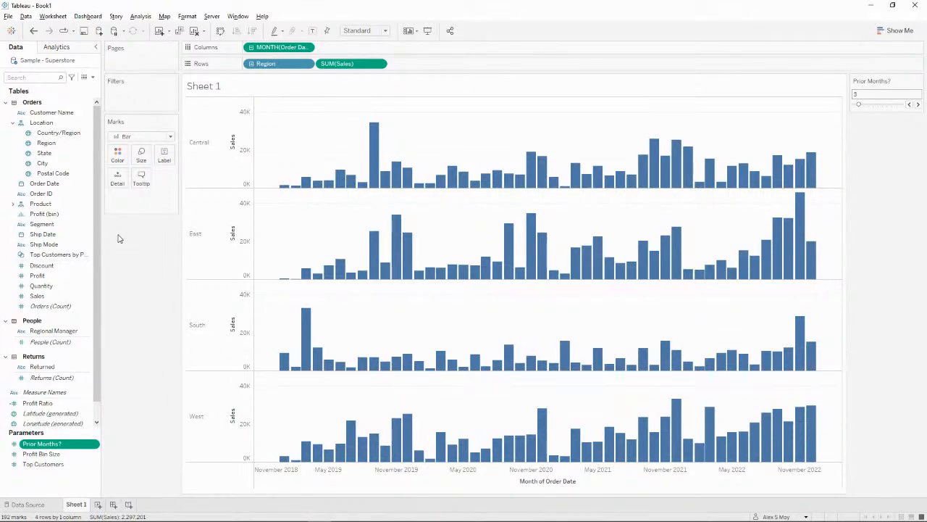
{"action": "left_click", "coordinate": [92, 76]}
{"action": "left_click", "coordinate": [83, 90]}
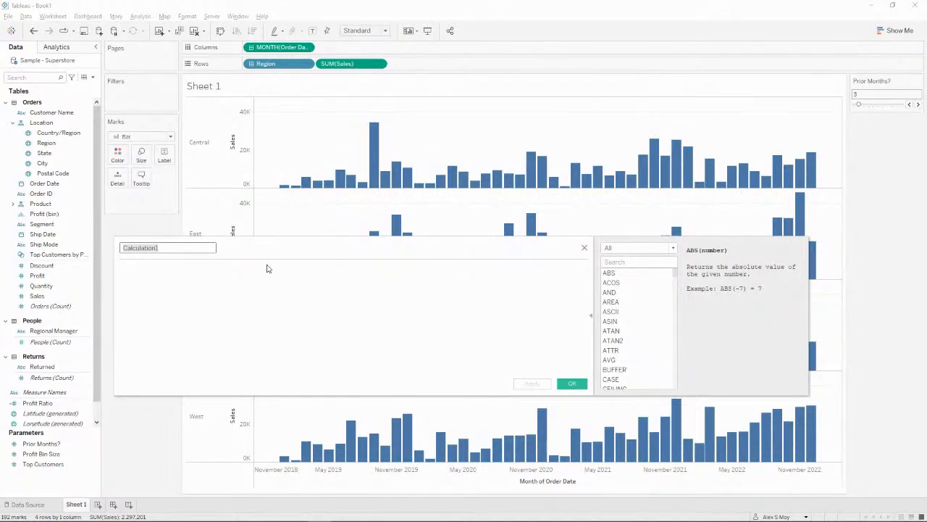
{"action": "type", "text": "Prior X Month Average Sal"}
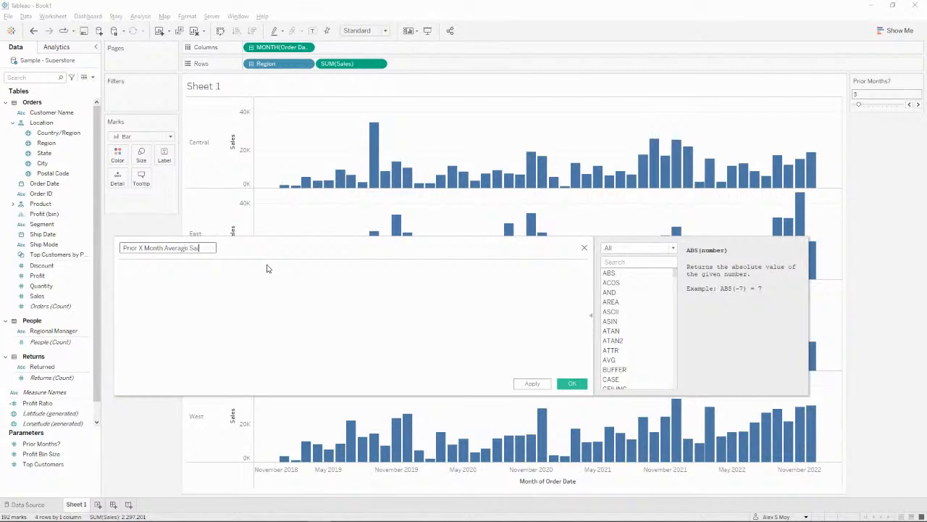
Enter the formula WINDOW_AVG(SUM([Sales]),-[Prior Months?],0) for the Prior X Month Average Sales field
{"action": "left_click", "coordinate": [268, 272]}
{"action": "type", "text": "win"}
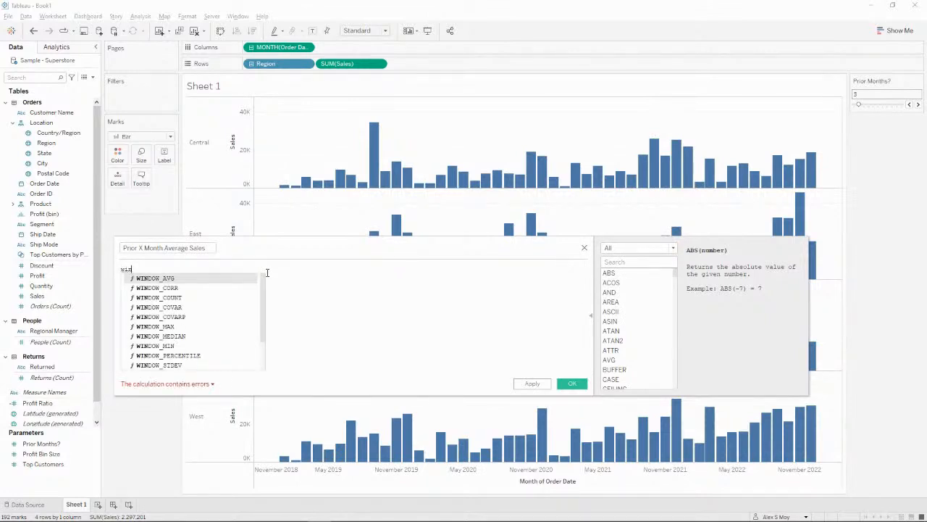
{"action": "key", "text": "Return"}
{"action": "type", "text": "sum(sa"}
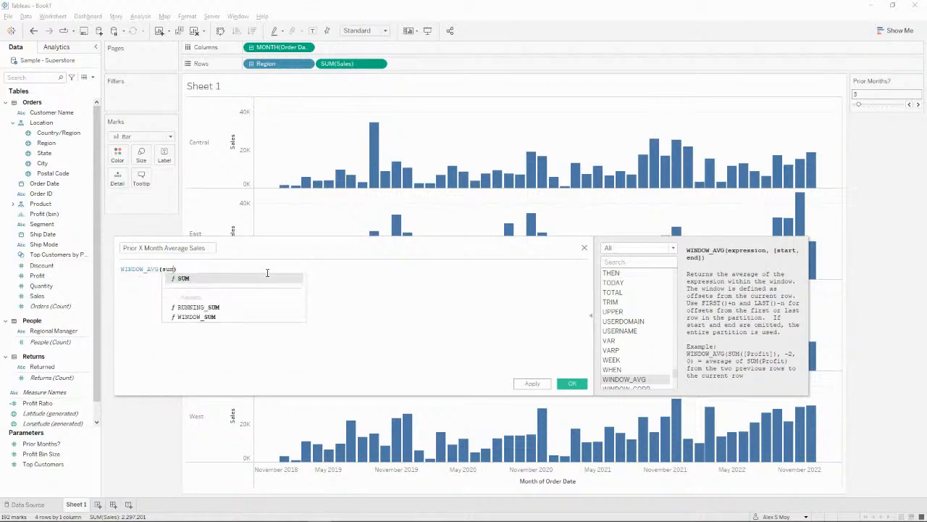
{"action": "key", "text": "Return"}
{"action": "type", "text": "),"}
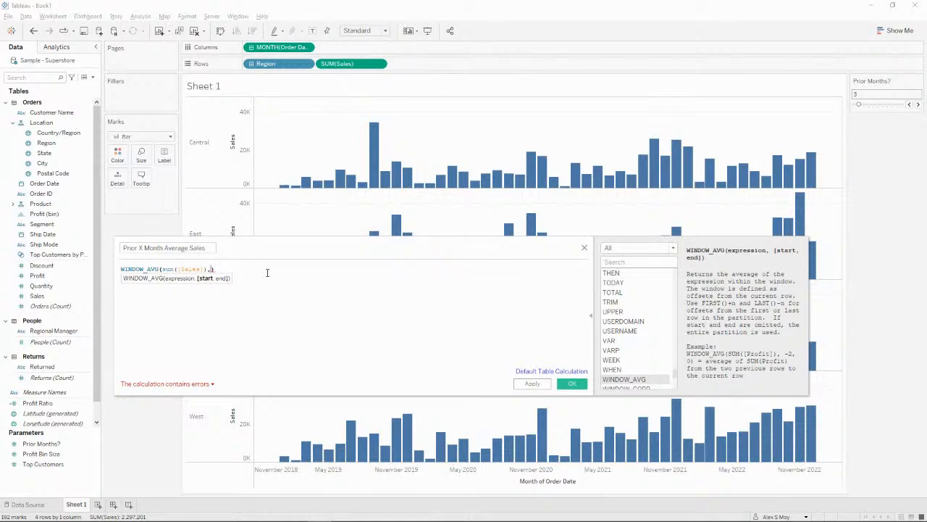
{"action": "type", "text": "-pri"}
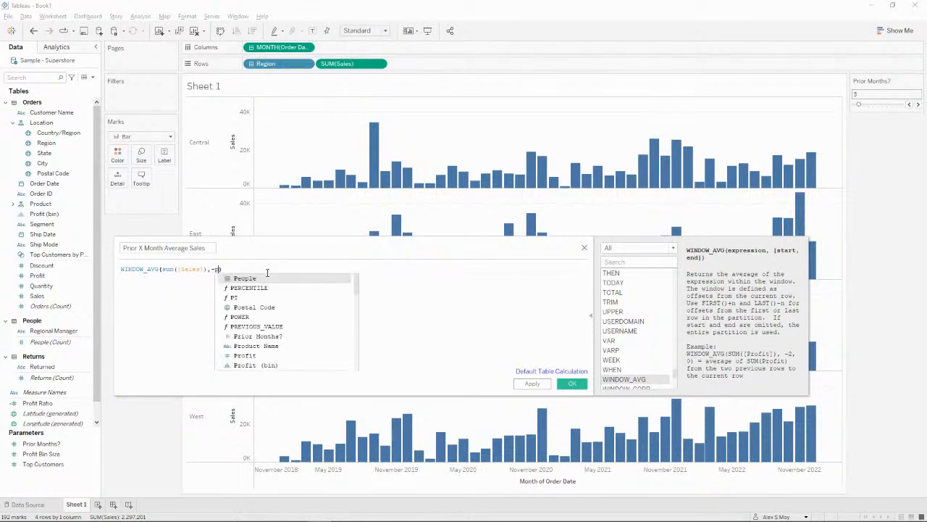
{"action": "key", "text": "Return"}
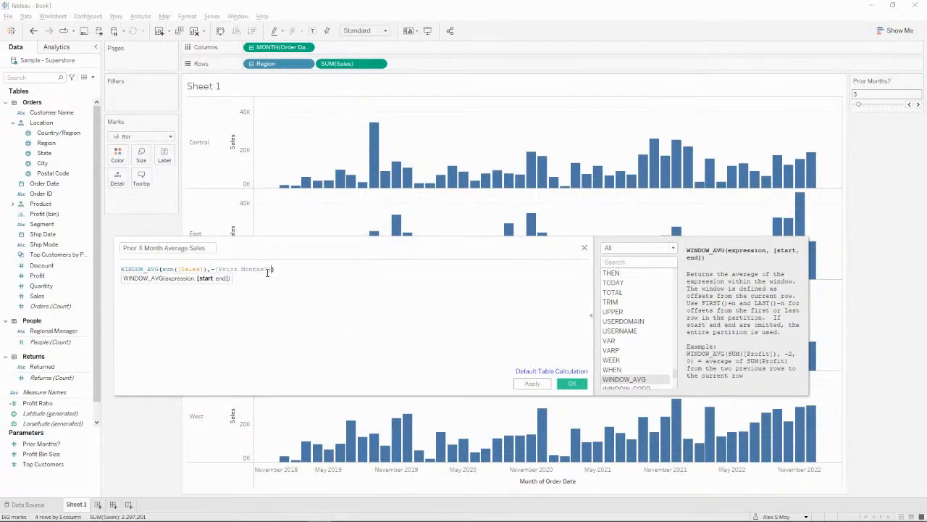
{"action": "type", "text": ",0"}
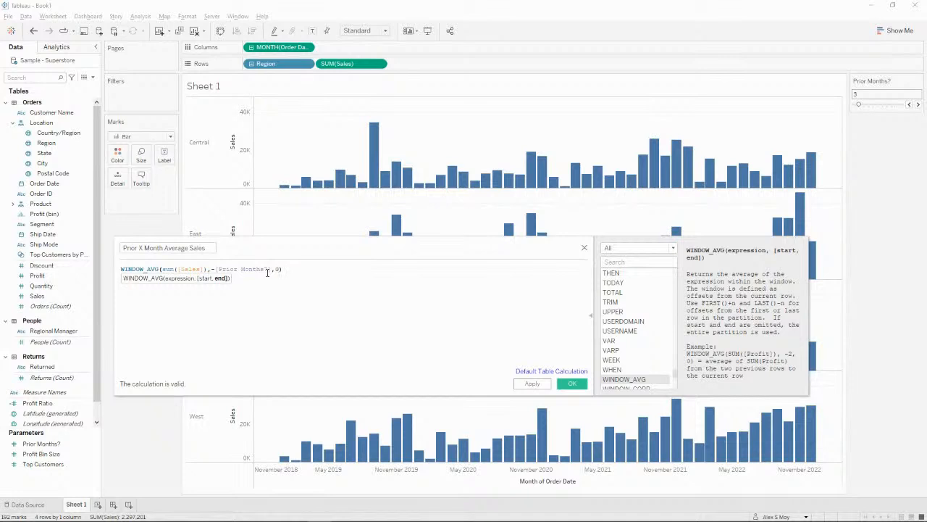
Change the formula's window start to -[Prior Months?]-1 and its end to -1, and save the calculated field
{"action": "key", "text": "BackSpace"}
{"action": "key", "text": "Left"}
{"action": "type", "text": "-"}
{"action": "key", "text": "End"}
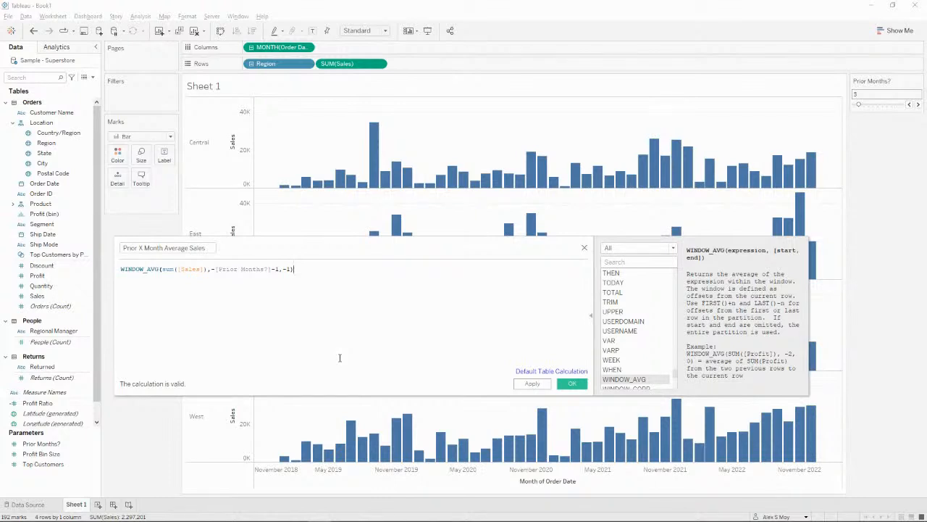
{"action": "left_click", "coordinate": [572, 384]}
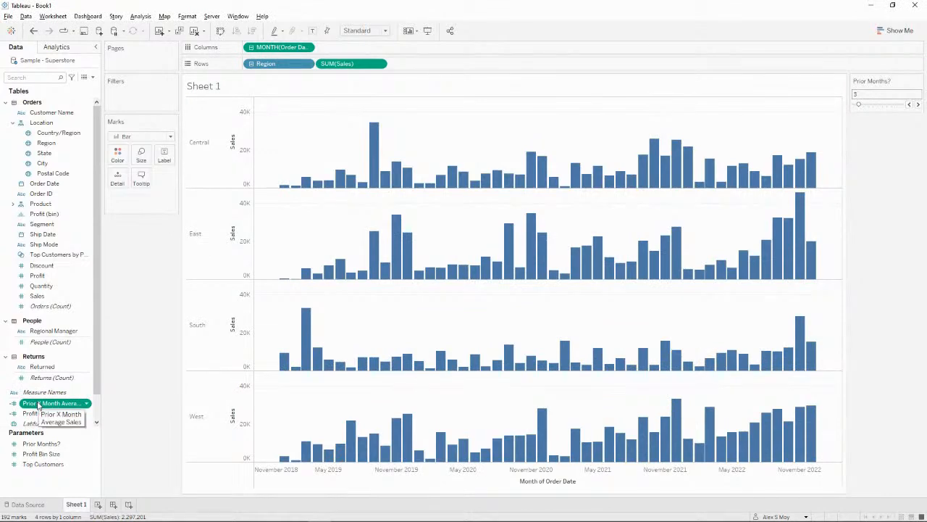
Add Prior X Month Average Sales to the chart as a dual axis and change its mark type to Line
{"action": "left_click_drag", "start_coordinate": [39, 405], "coordinate": [841, 268]}
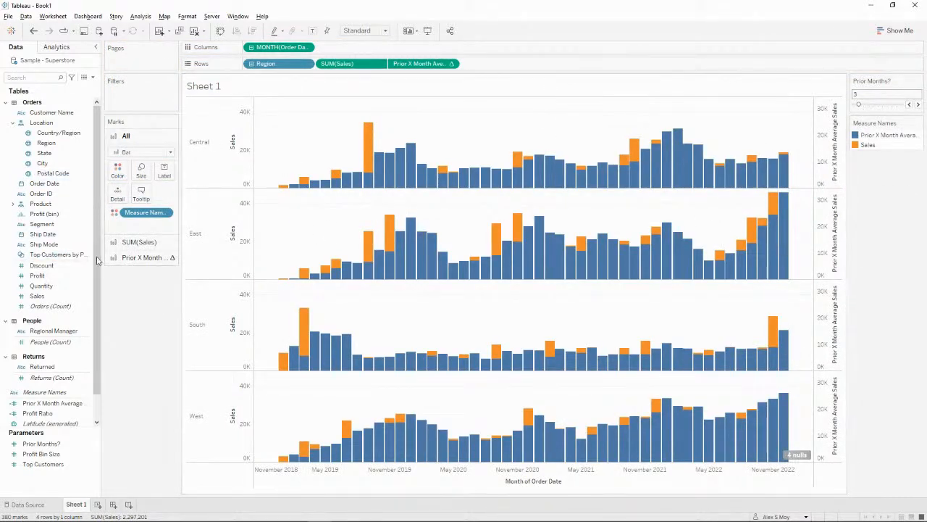
{"action": "left_click", "coordinate": [137, 242]}
{"action": "left_click", "coordinate": [141, 165]}
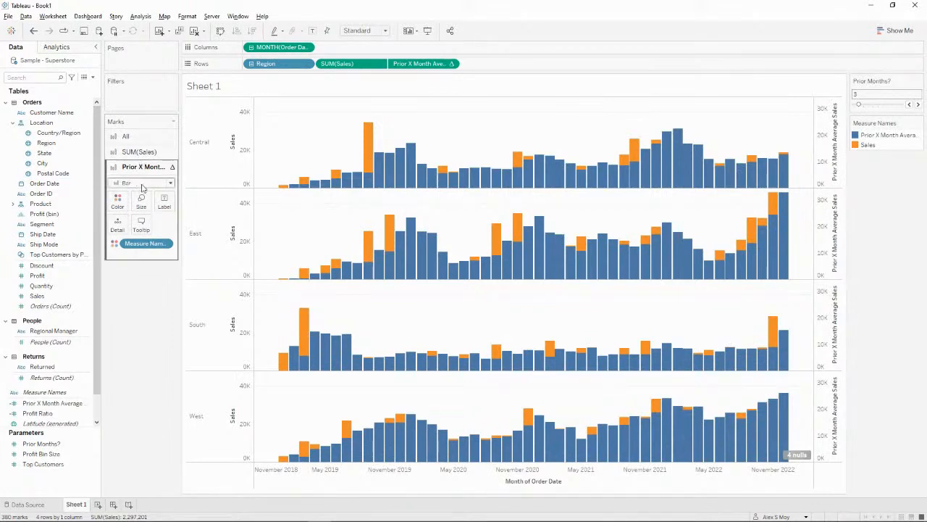
{"action": "left_click", "coordinate": [145, 183]}
{"action": "left_click", "coordinate": [145, 216]}
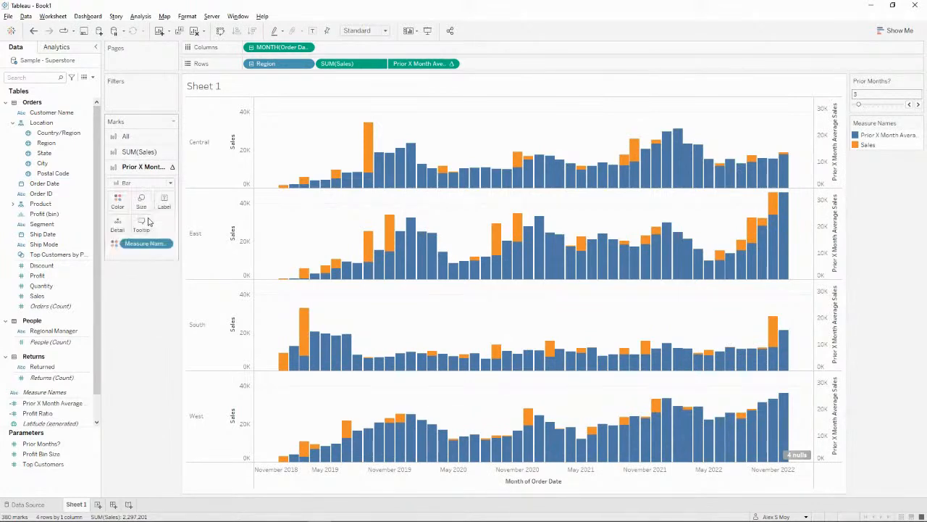
Replace the average line's Measure Names colouring with solid black and make the line thinner
{"action": "left_click_drag", "start_coordinate": [140, 244], "coordinate": [151, 300]}
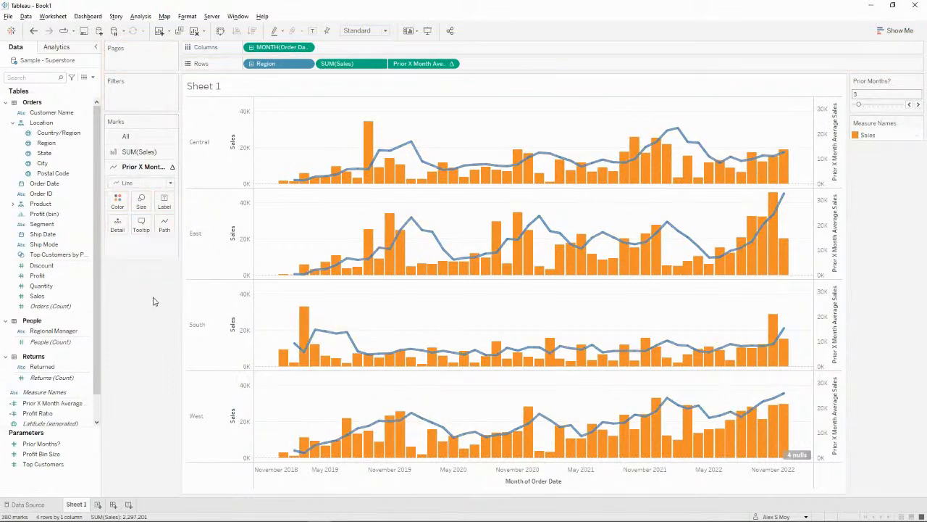
{"action": "left_click", "coordinate": [118, 200]}
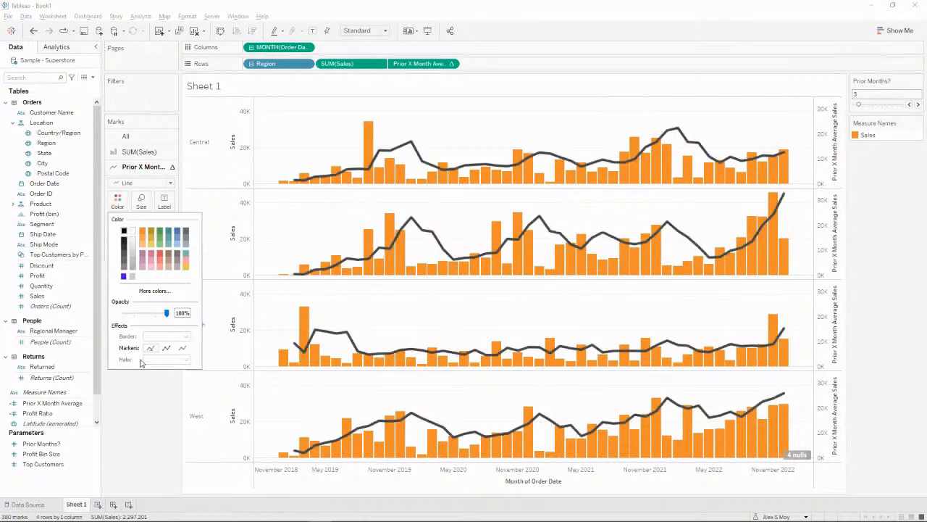
{"action": "left_click", "coordinate": [142, 201]}
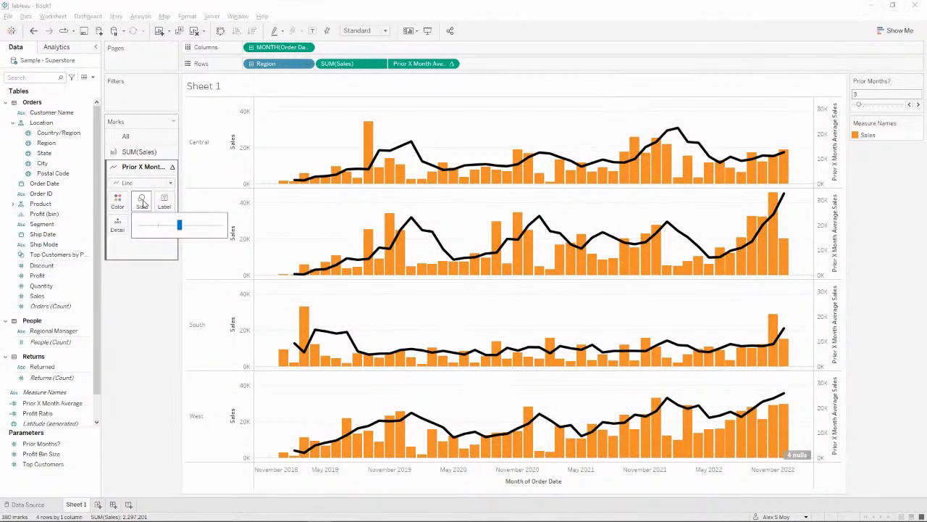
{"action": "left_click_drag", "start_coordinate": [160, 227], "coordinate": [142, 230]}
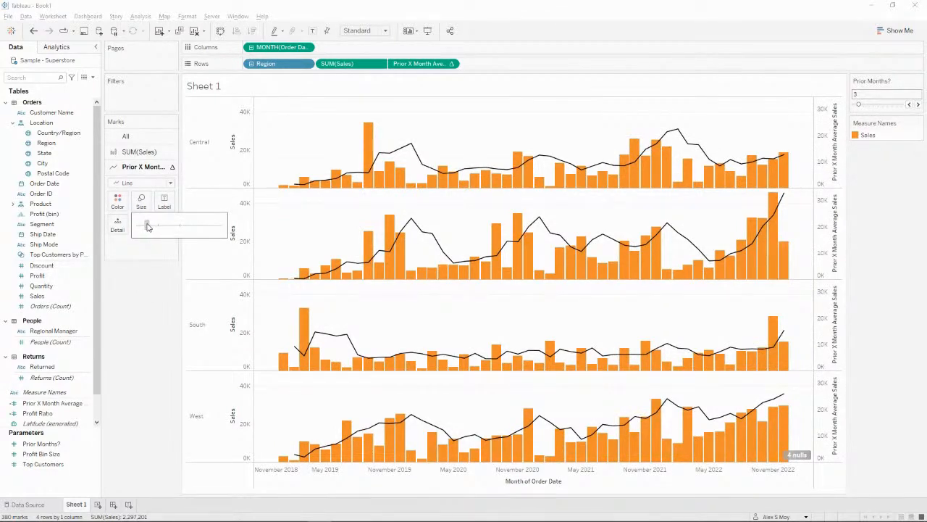
Remove Measure Names from the colour of the SUM(Sales) bars
{"action": "left_click", "coordinate": [136, 151]}
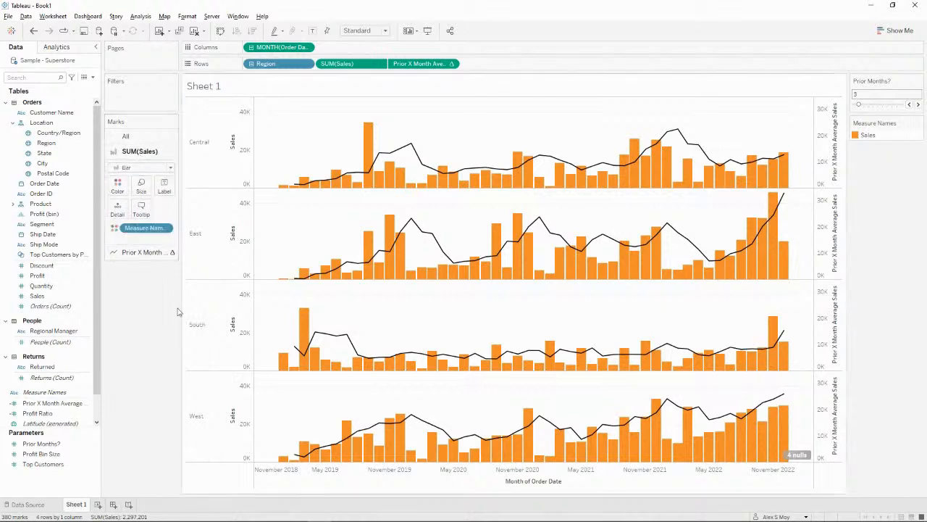
{"action": "left_click_drag", "start_coordinate": [142, 228], "coordinate": [139, 305]}
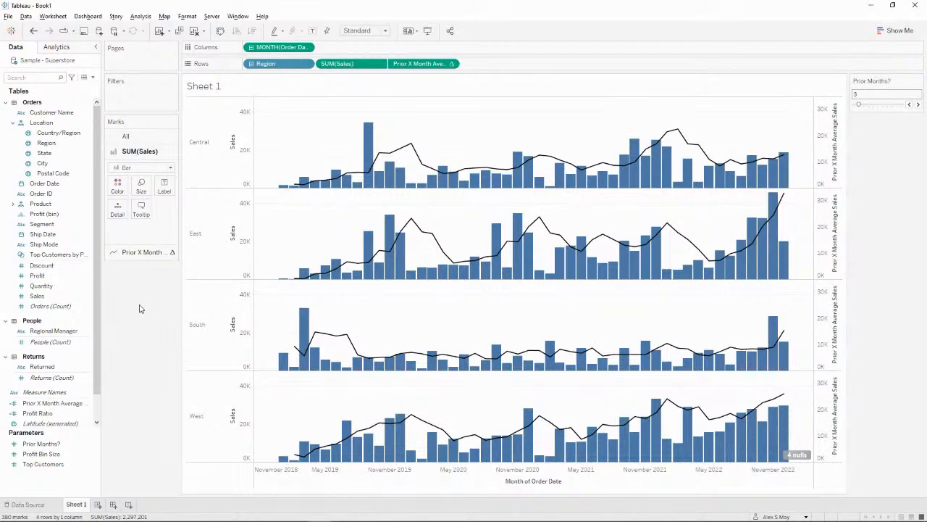
Try fixed sizing for the SUM(Sales) bars and switch back to manual sizing
{"action": "mouse_move", "coordinate": [784, 160]}
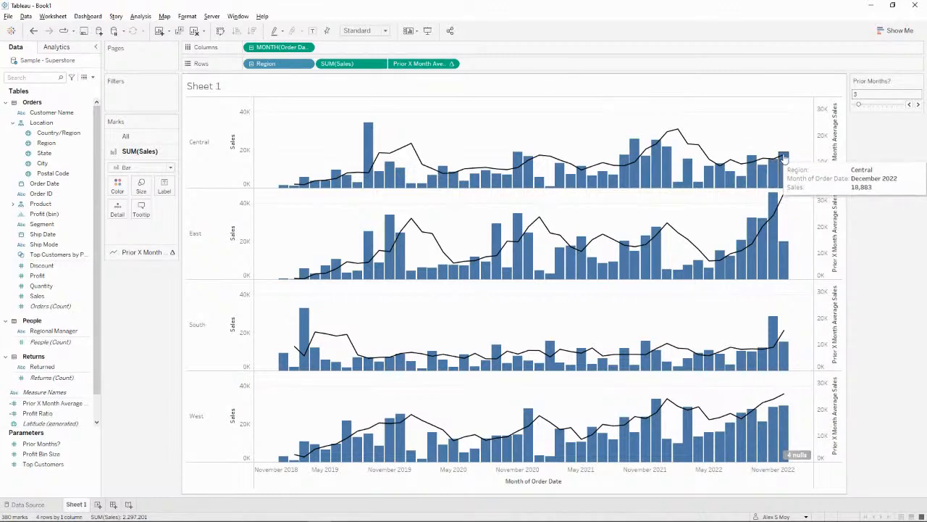
{"action": "left_click", "coordinate": [142, 185]}
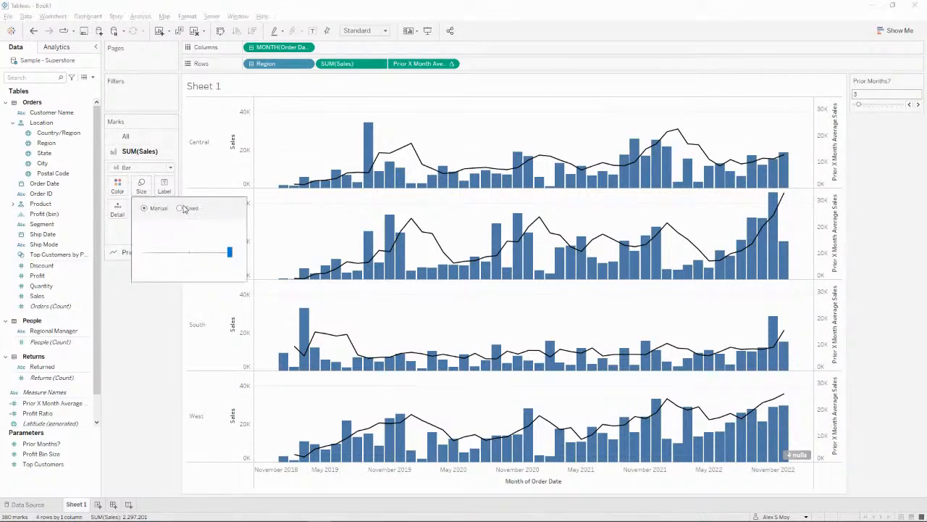
{"action": "left_click", "coordinate": [187, 208]}
{"action": "mouse_move", "coordinate": [781, 161]}
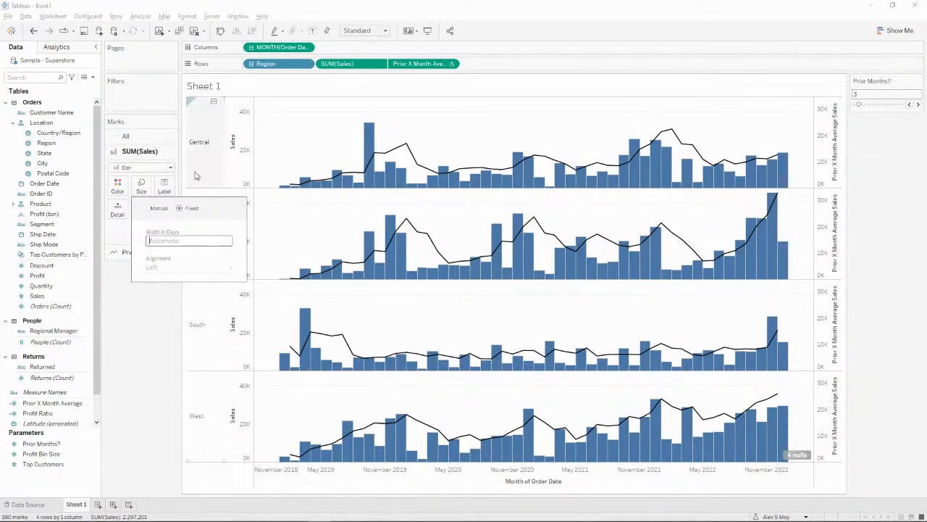
{"action": "left_click", "coordinate": [146, 209]}
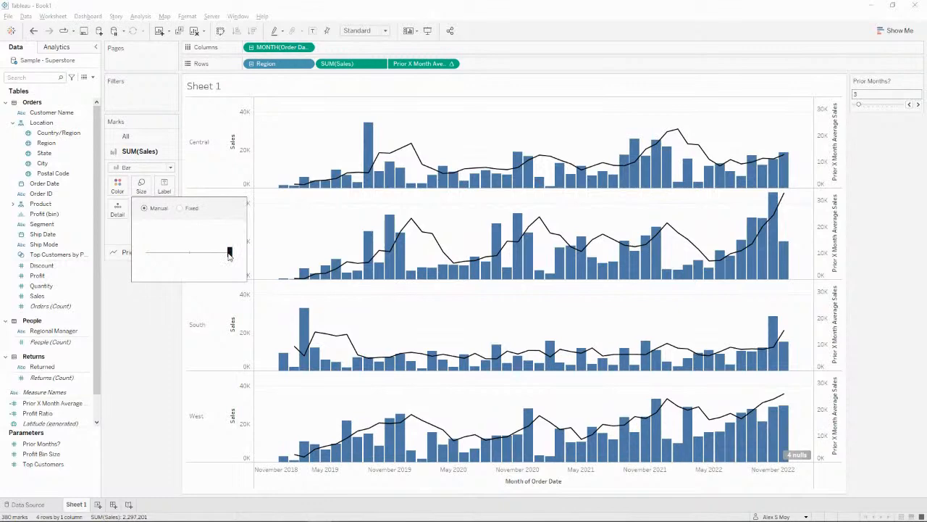
{"action": "left_click", "coordinate": [149, 317]}
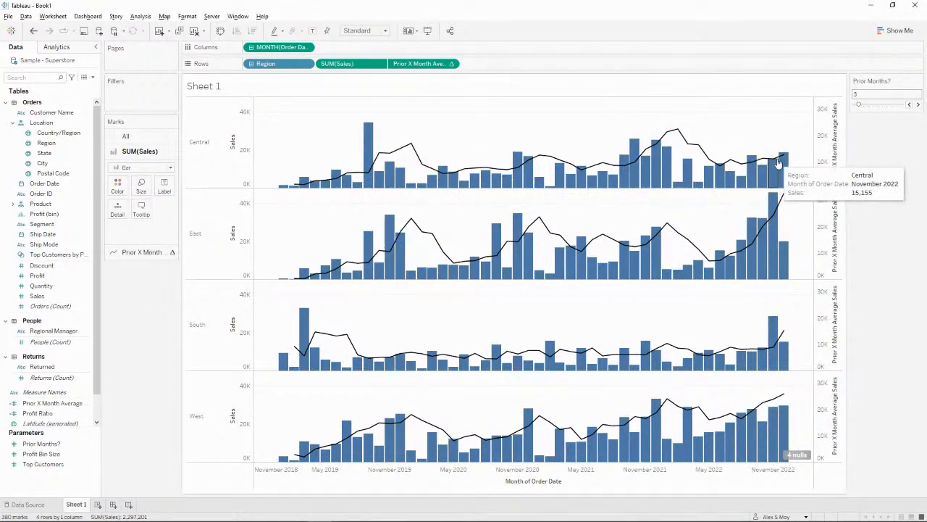
Hide the nulls indicator on the chart
{"action": "right_click", "coordinate": [802, 456]}
{"action": "left_click", "coordinate": [822, 462]}
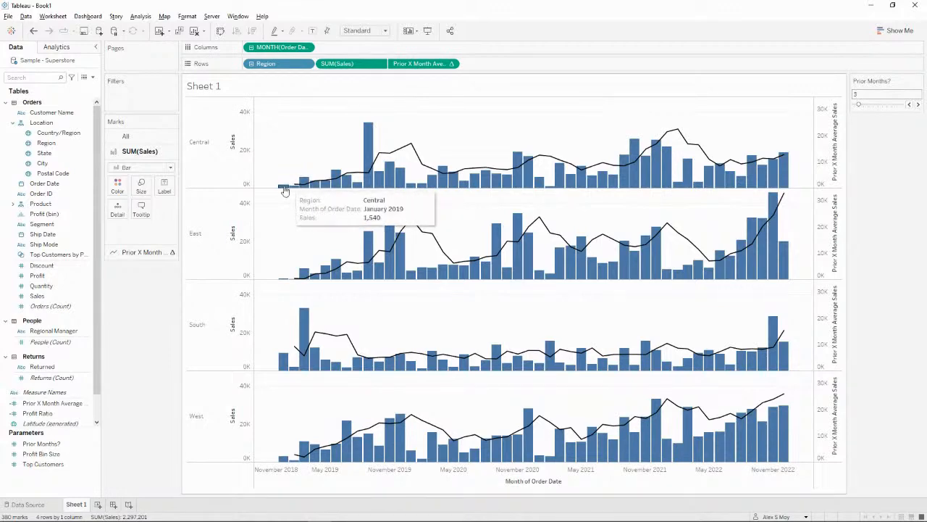
Raise the Prior Months? parameter to 6 to test the average line, and set it back to 3
{"action": "left_click", "coordinate": [917, 106]}
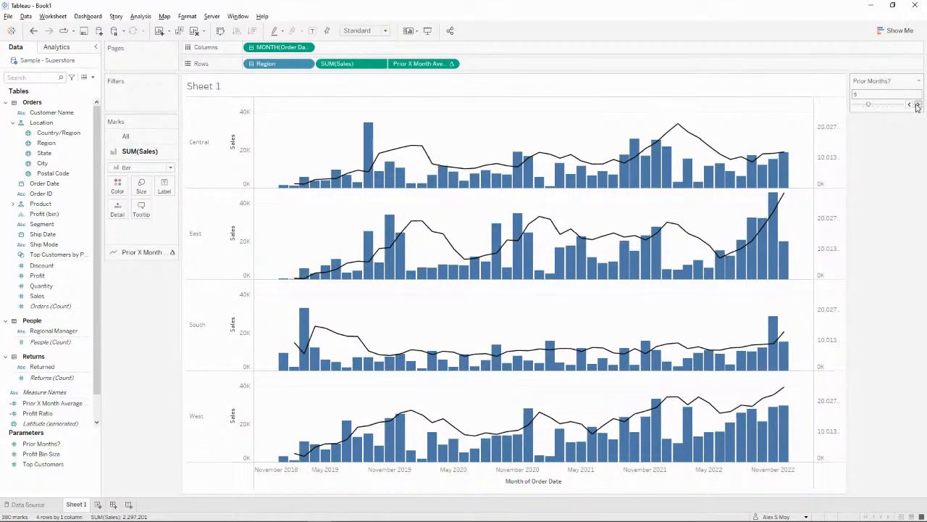
{"action": "left_click", "coordinate": [917, 105]}
{"action": "left_click", "coordinate": [917, 106]}
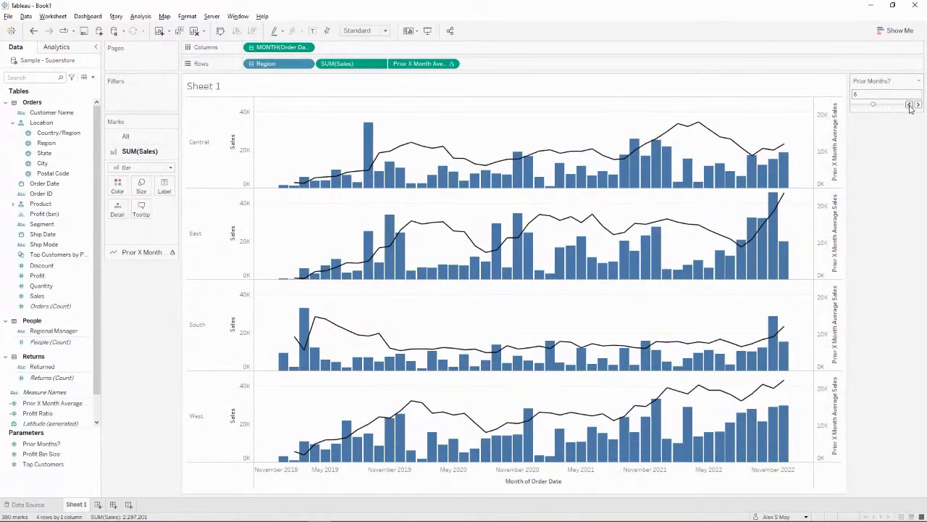
{"action": "left_click", "coordinate": [910, 105]}
{"action": "left_click", "coordinate": [910, 105]}
{"action": "left_click", "coordinate": [910, 105]}
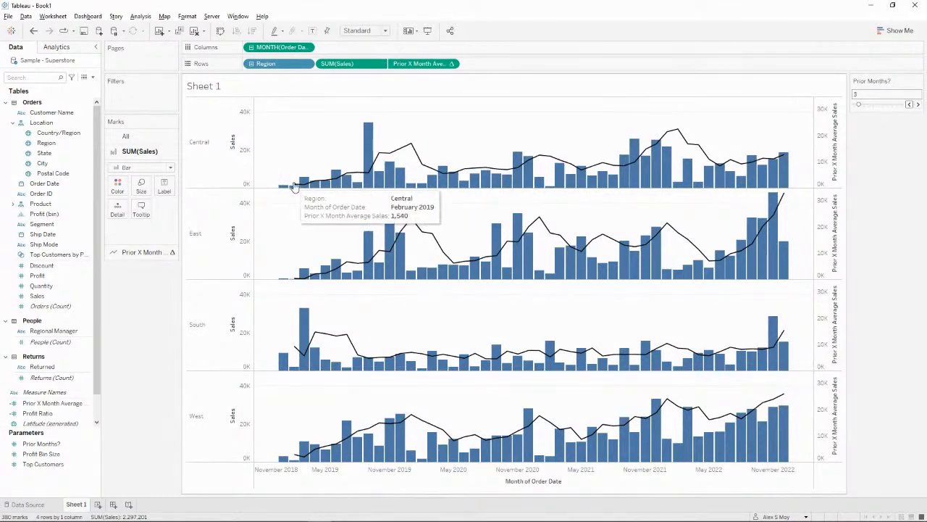
Set the Prior X Month Average Sales table calculation to return null if there are not enough values
{"action": "left_click", "coordinate": [150, 253]}
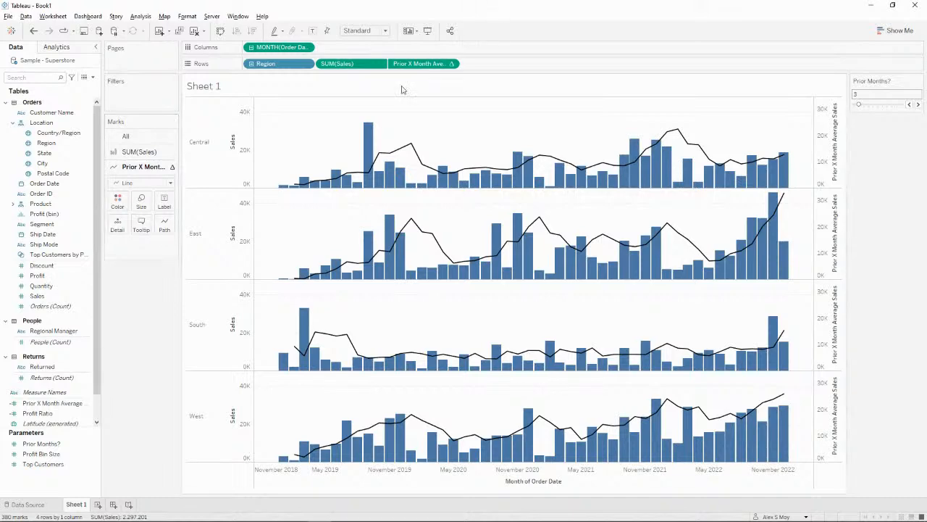
{"action": "right_click", "coordinate": [434, 65]}
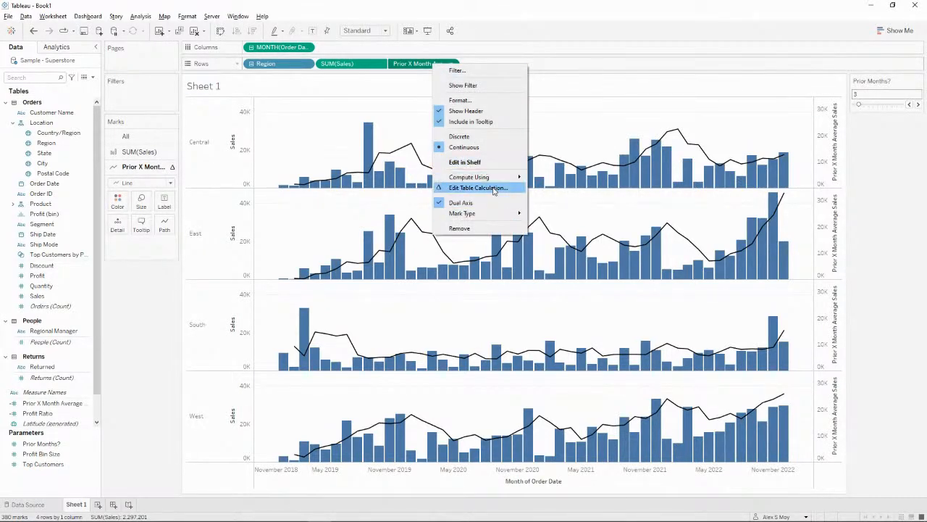
{"action": "left_click", "coordinate": [494, 189]}
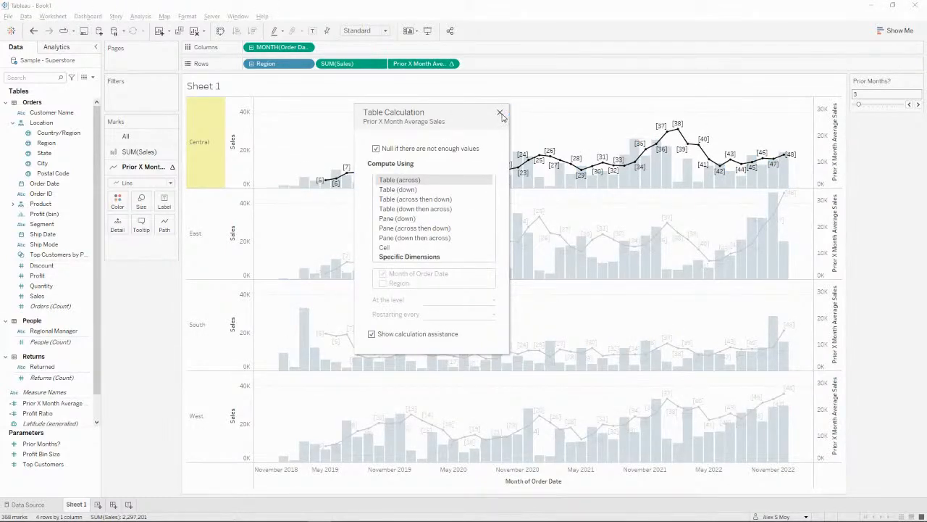
{"action": "left_click", "coordinate": [499, 112]}
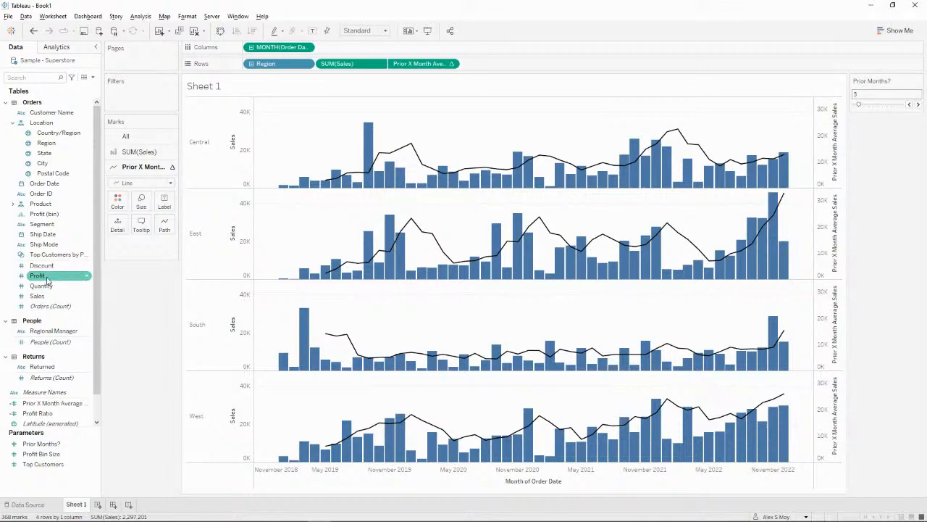
Edit Prior X Month Average Sales so its window runs from -[Prior Months?] to -1, and save the calculated field
{"action": "scroll", "coordinate": [55, 325], "scroll_direction": "down", "scroll_amount": 2}
{"action": "right_click", "coordinate": [74, 375]}
{"action": "left_click", "coordinate": [118, 214]}
{"action": "left_click", "coordinate": [279, 274]}
{"action": "key", "text": "BackSpace"}
{"action": "key", "text": "BackSpace"}
{"action": "left_click", "coordinate": [532, 383]}
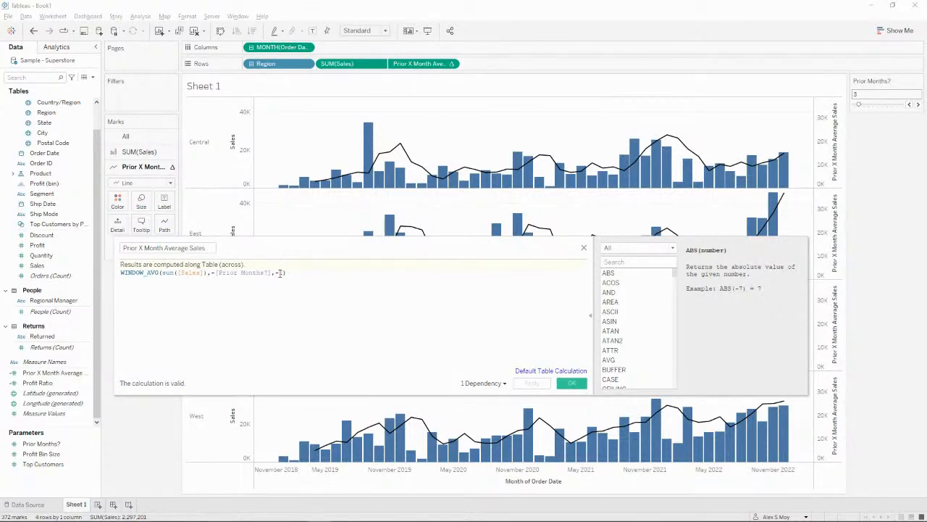
{"action": "type", "text": ")"}
{"action": "left_click", "coordinate": [258, 275]}
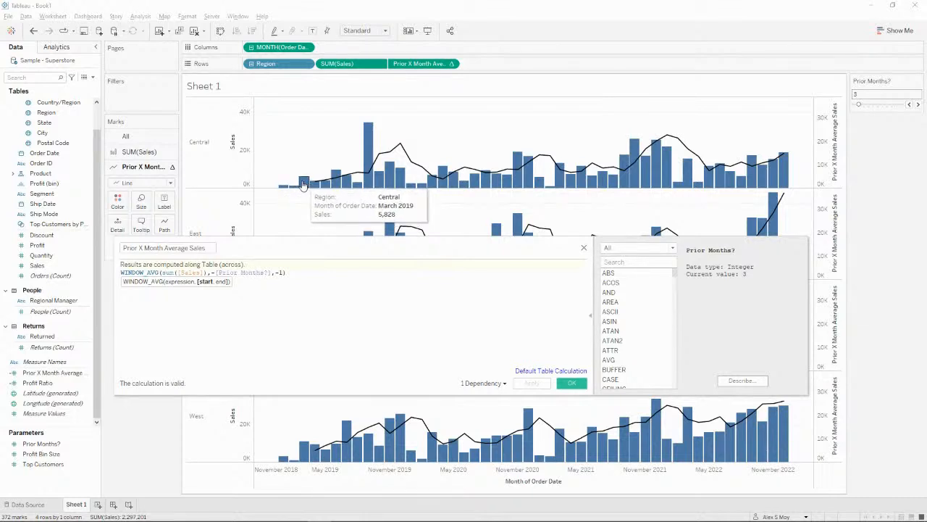
{"action": "left_click", "coordinate": [567, 384]}
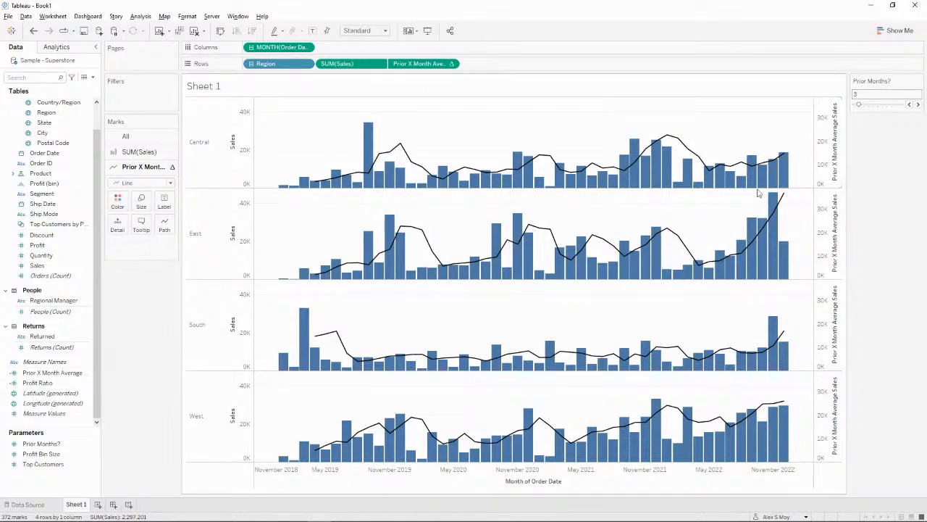
Synchronize the Prior X Month Average Sales axis with the Sales axis
{"action": "right_click", "coordinate": [824, 150]}
{"action": "left_click", "coordinate": [902, 208]}
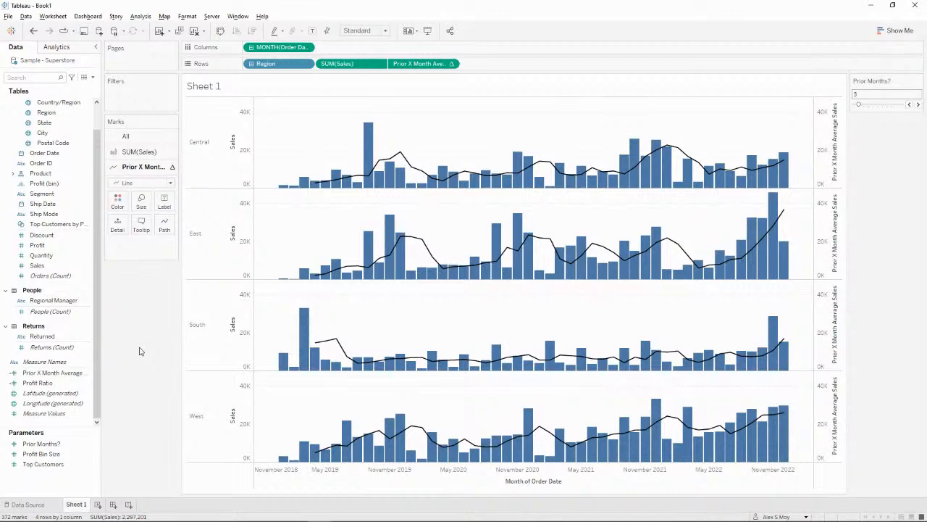
{"action": "mouse_move", "coordinate": [401, 155]}
{"action": "mouse_move", "coordinate": [369, 149]}
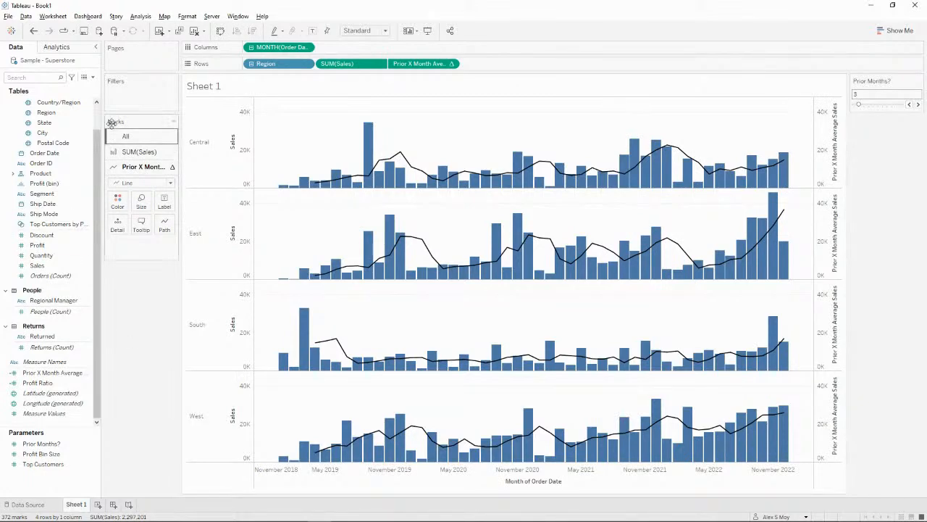
Create a new calculated field named Latest Period Calculation
{"action": "left_click", "coordinate": [93, 77]}
{"action": "left_click", "coordinate": [81, 86]}
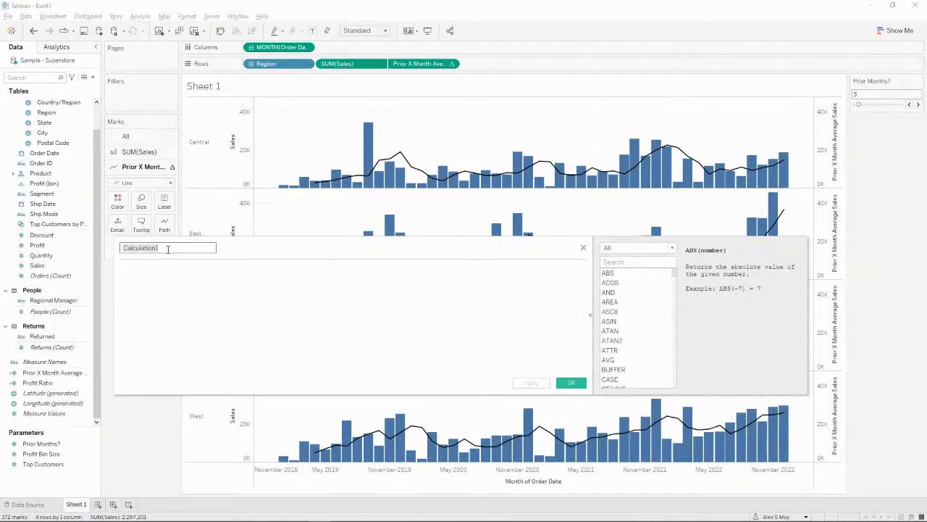
{"action": "type", "text": "Latest Period C"}
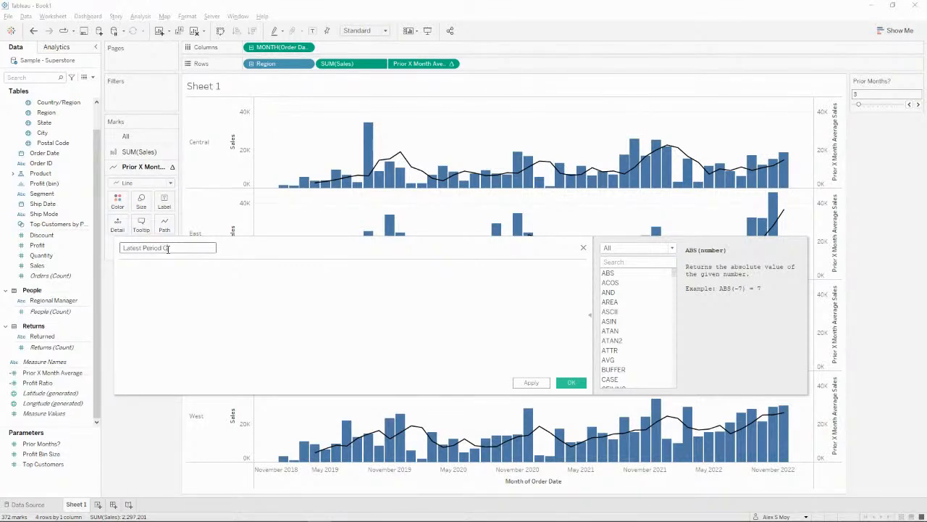
{"action": "type", "text": "alculation"}
Begin the Latest Period Calculation formula with the condition if last() = 0 then
{"action": "left_click", "coordinate": [244, 304]}
{"action": "type", "text": "if "}
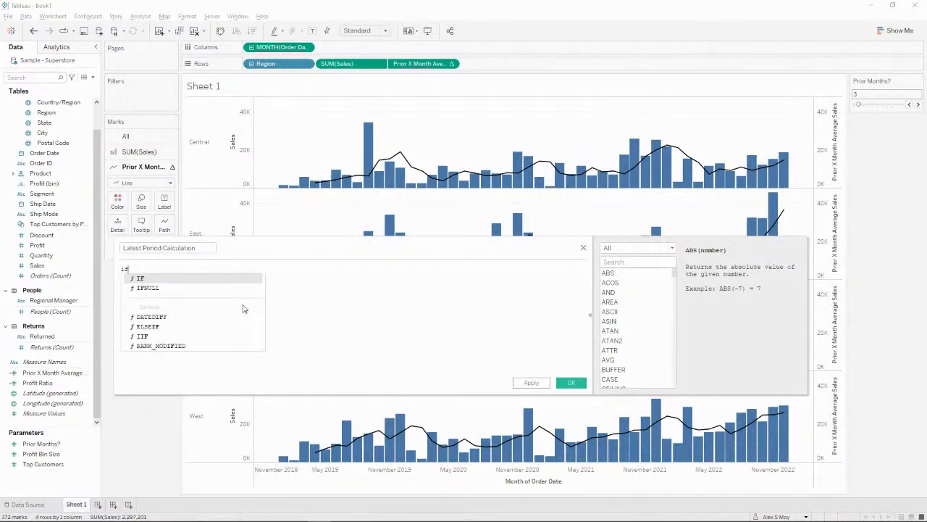
{"action": "type", "text": "last() "}
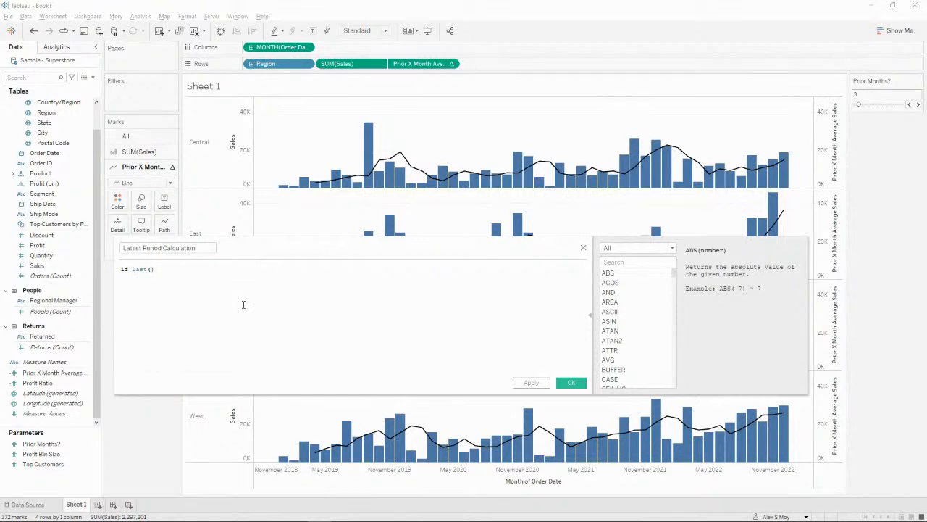
{"action": "type", "text": "= 0 then"}
{"action": "key", "text": "Return"}
Add the nested condition if [Prior X Month Average Sales] < sum([Sales]) then on the formula's second line
{"action": "left_click", "coordinate": [136, 269]}
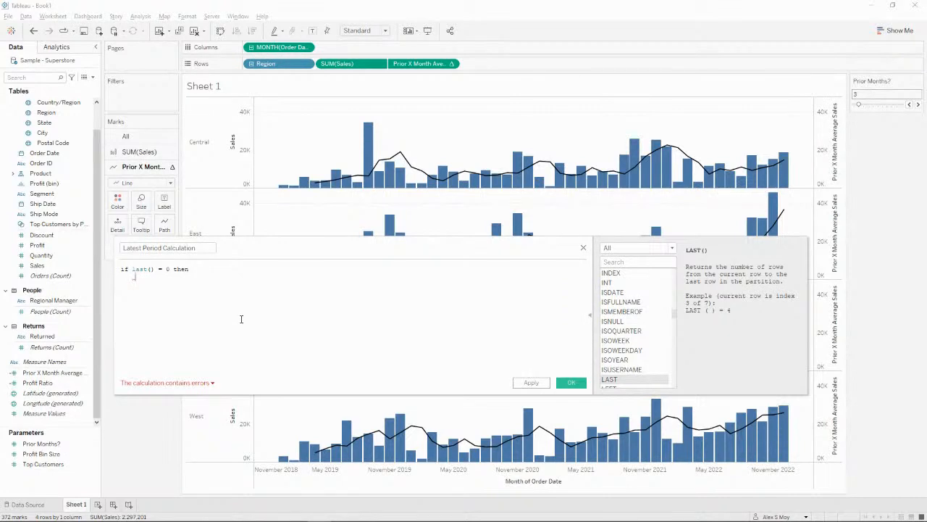
{"action": "type", "text": "i"}
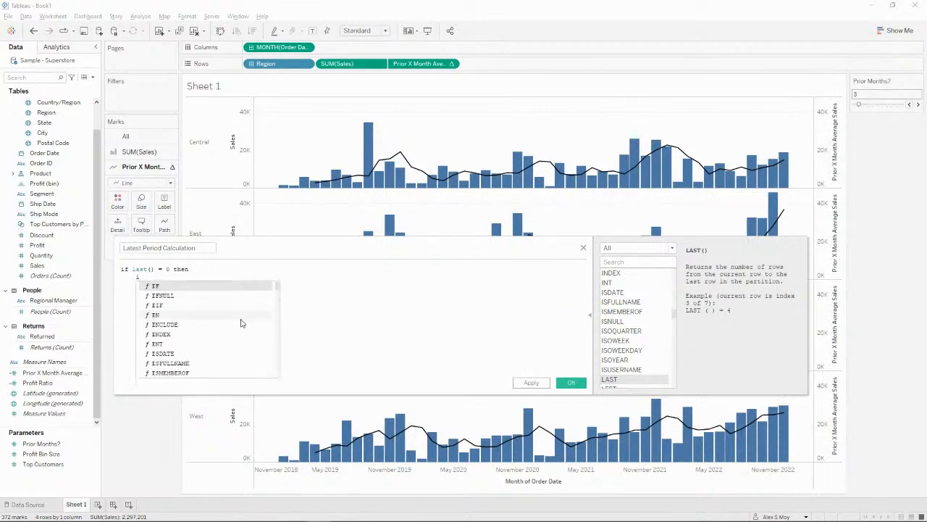
{"action": "type", "text": "f "}
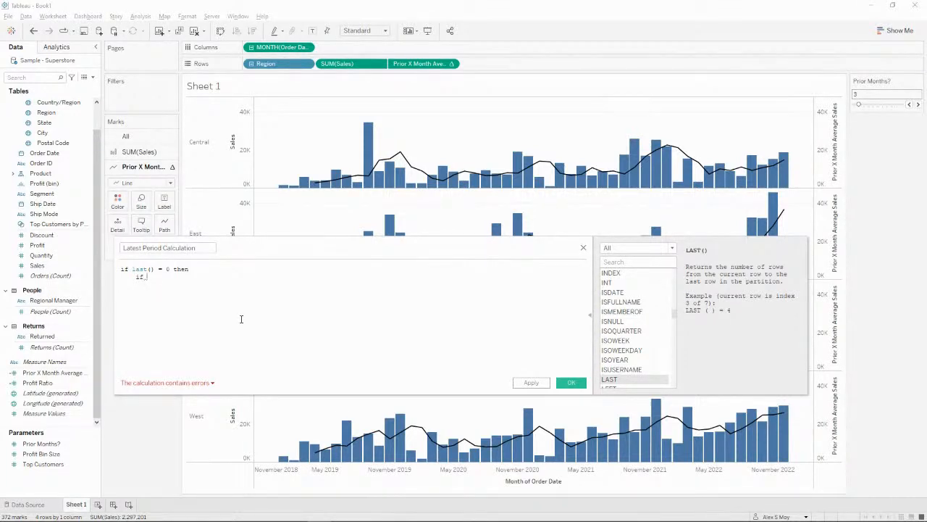
{"action": "type", "text": "[Prior X Month Average Sales] >"}
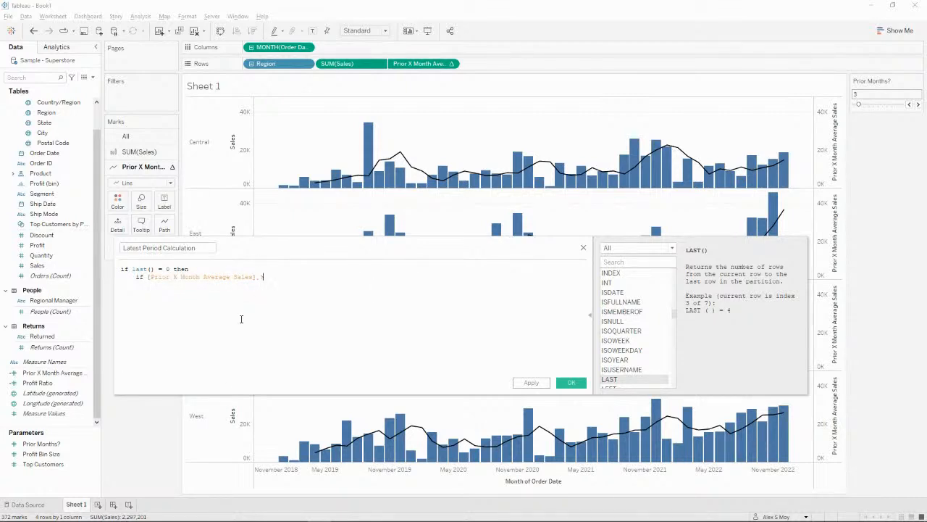
{"action": "key", "text": "BackSpace"}
{"action": "key", "text": "BackSpace"}
{"action": "type", "text": "< sum(ssal"}
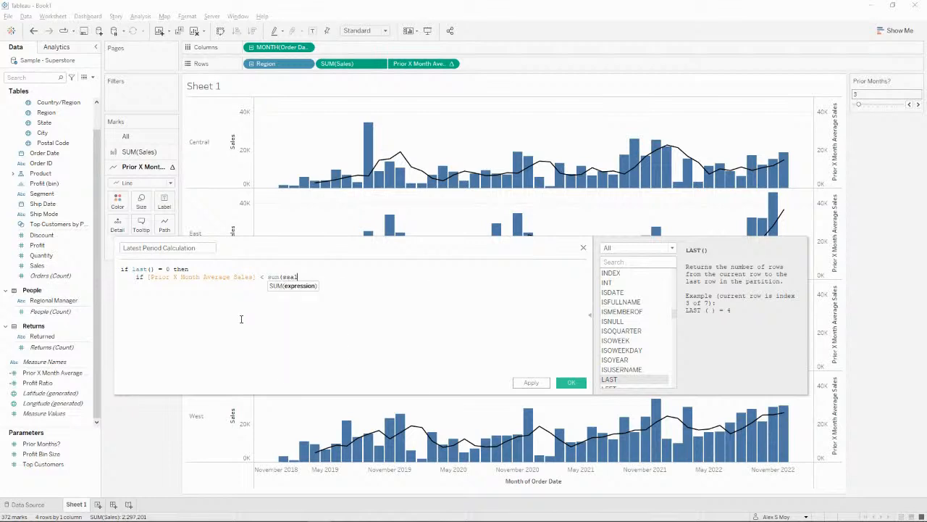
{"action": "type", "text": "e"}
{"action": "key", "text": "Return"}
{"action": "type", "text": ") then"}
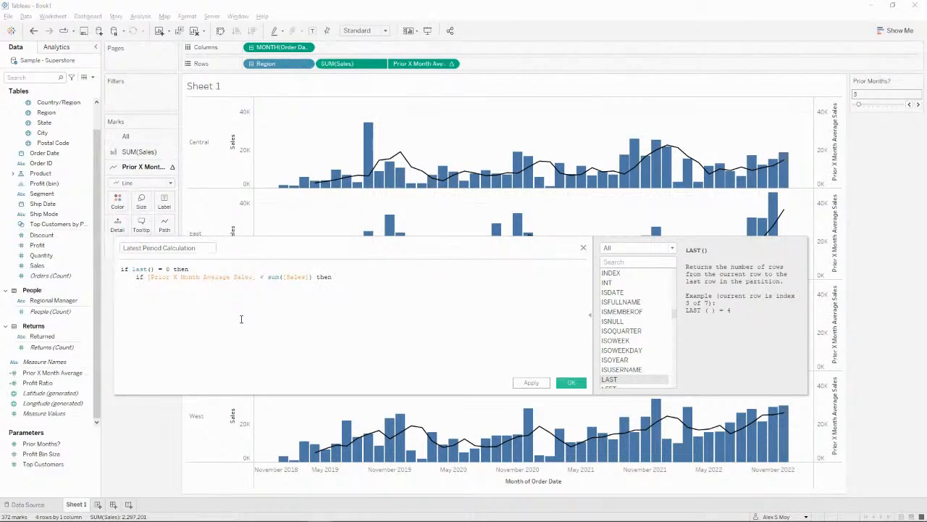
Start the nested condition's result with the text "The latest month was above the prior " followed by a concatenation operator
{"action": "key", "text": "Tab"}
{"action": "type", "text": "\""}
{"action": "type", "text": "The latest "}
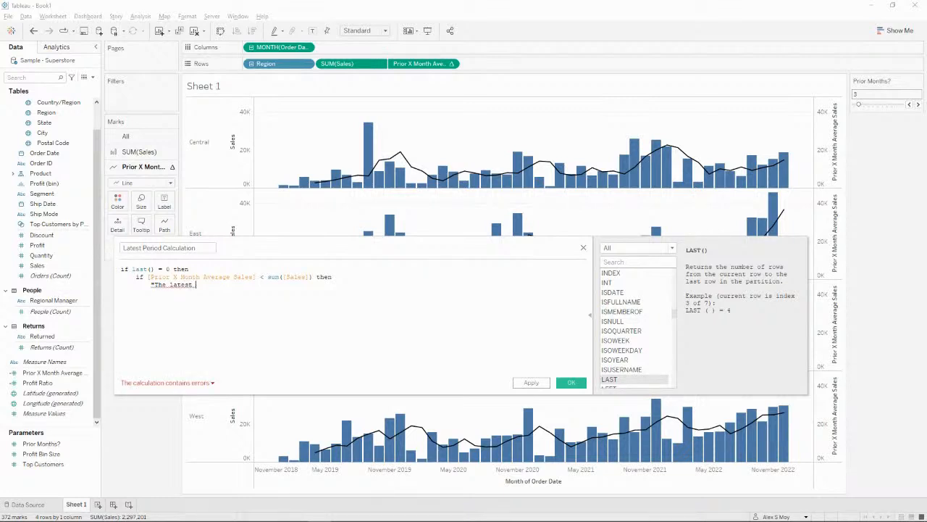
{"action": "type", "text": "month was"}
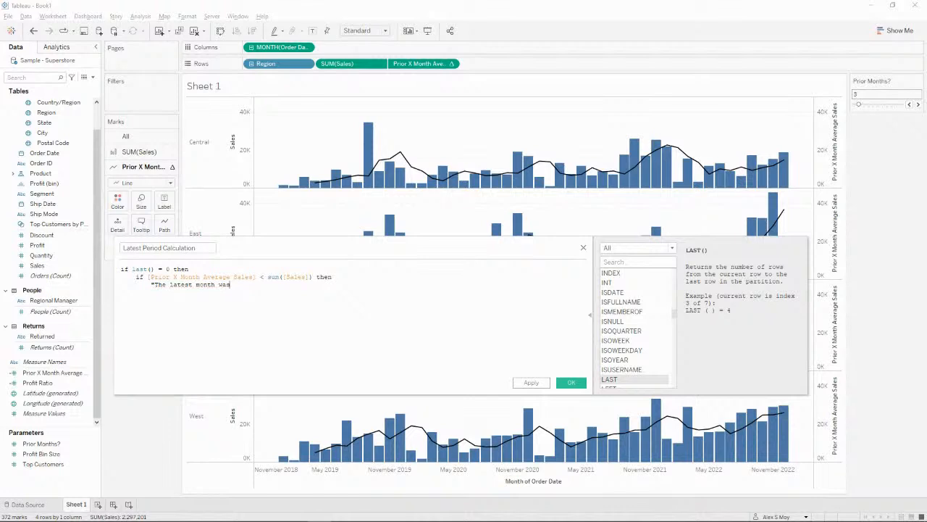
{"action": "type", "text": " above "}
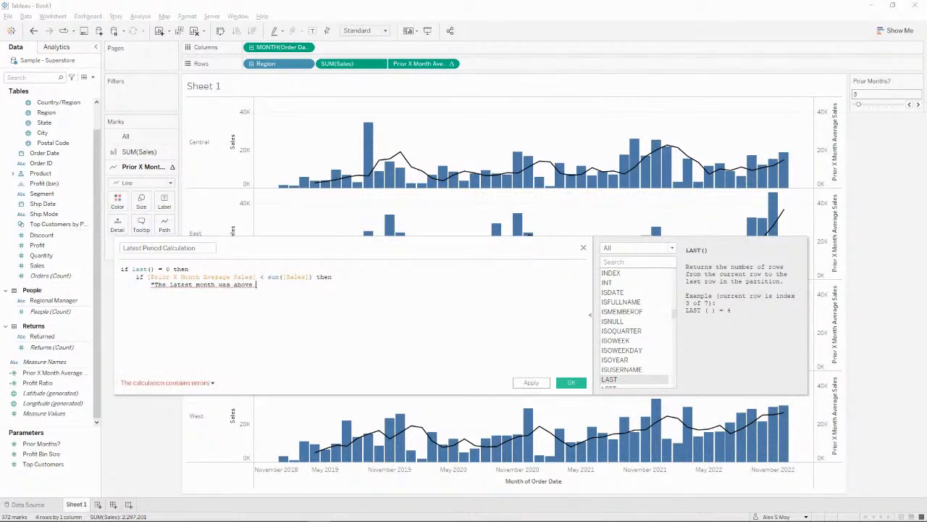
{"action": "type", "text": "the "}
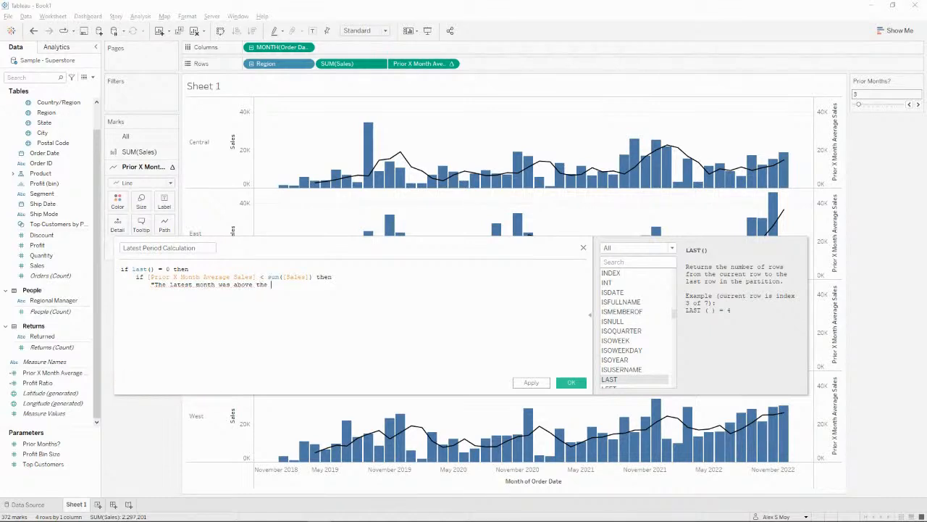
{"action": "type", "text": "prior \"+"}
Complete the above message by appending str([Prior Months?])+" month sales average"
{"action": "type", "text": "str("}
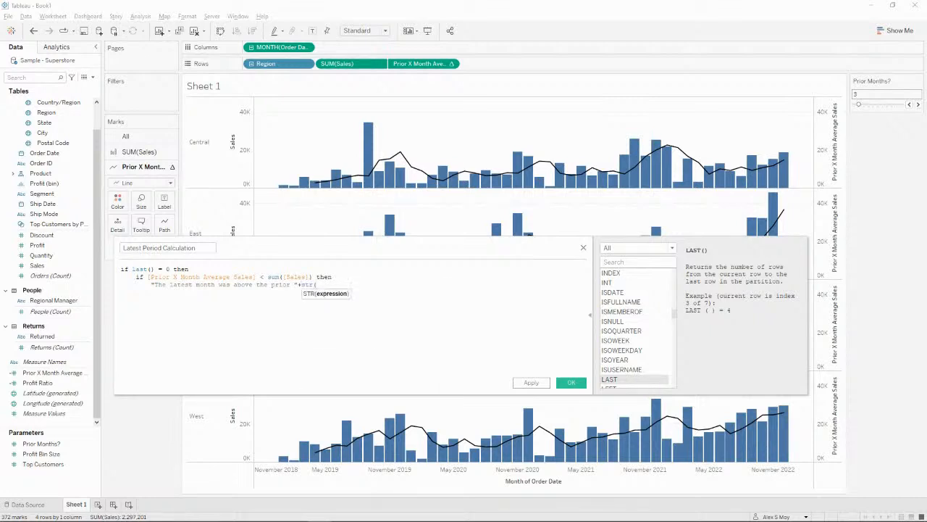
{"action": "type", "text": "pr"}
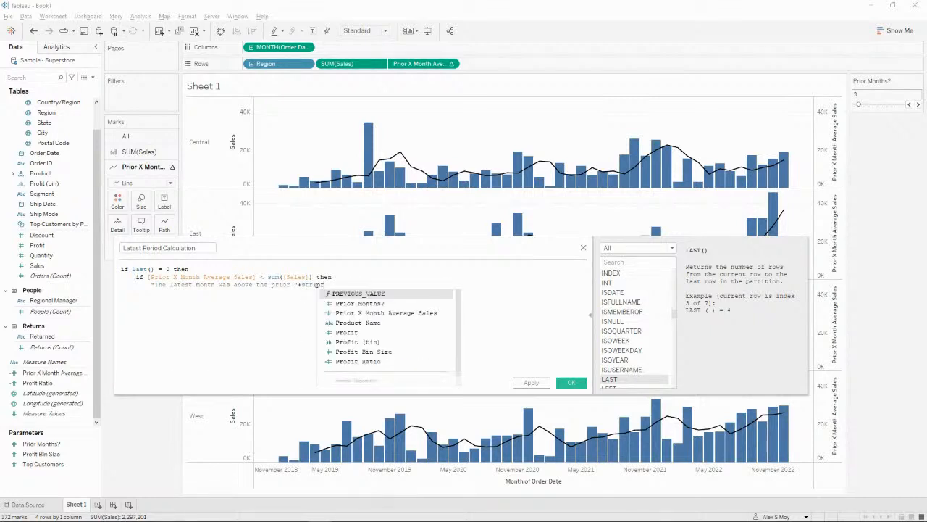
{"action": "key", "text": "Down"}
{"action": "key", "text": "Return"}
{"action": "type", "text": ")"}
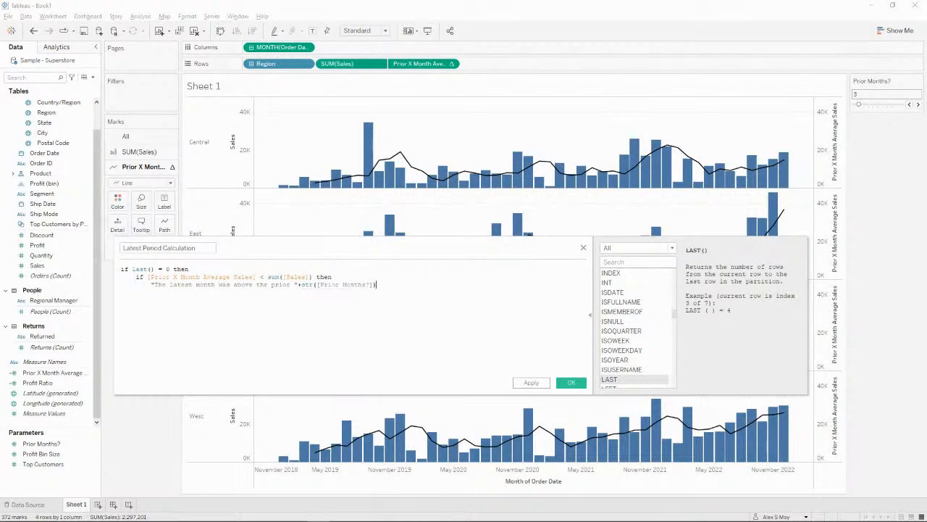
{"action": "type", "text": "+\" months"}
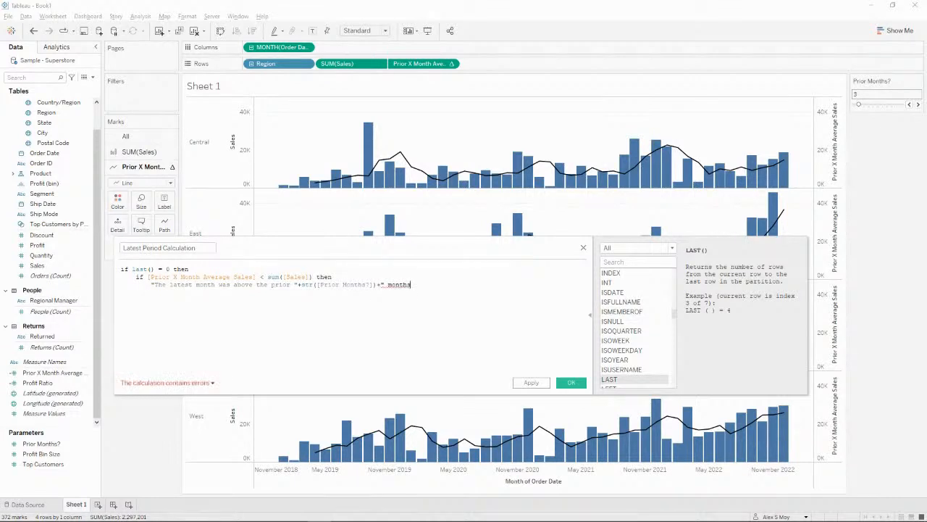
{"action": "key", "text": "BackSpace"}
{"action": "type", "text": "sales ave"}
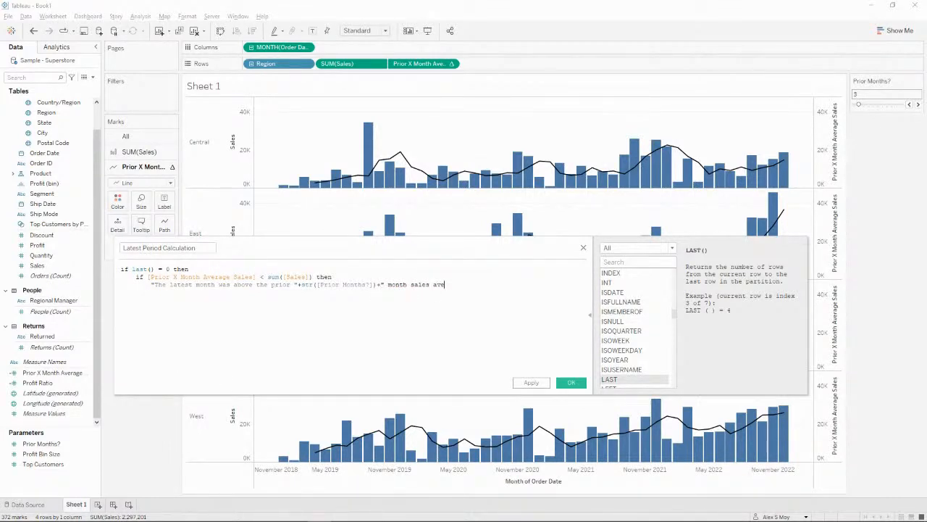
{"action": "type", "text": "rage\""}
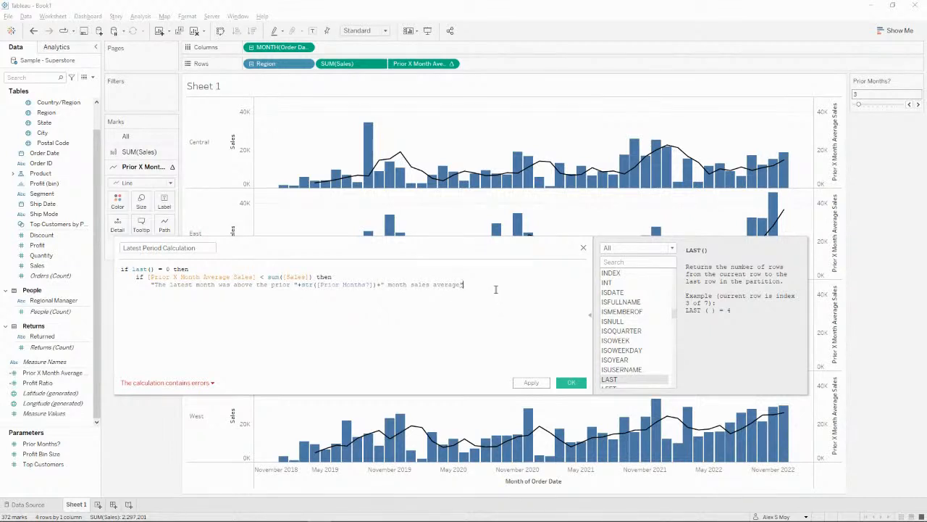
Add the branch elseif [Prior X Month Average Sales] > sum([Sales]) then below the above message, reusing the first comparison
{"action": "key", "text": "Return"}
{"action": "type", "text": "el"}
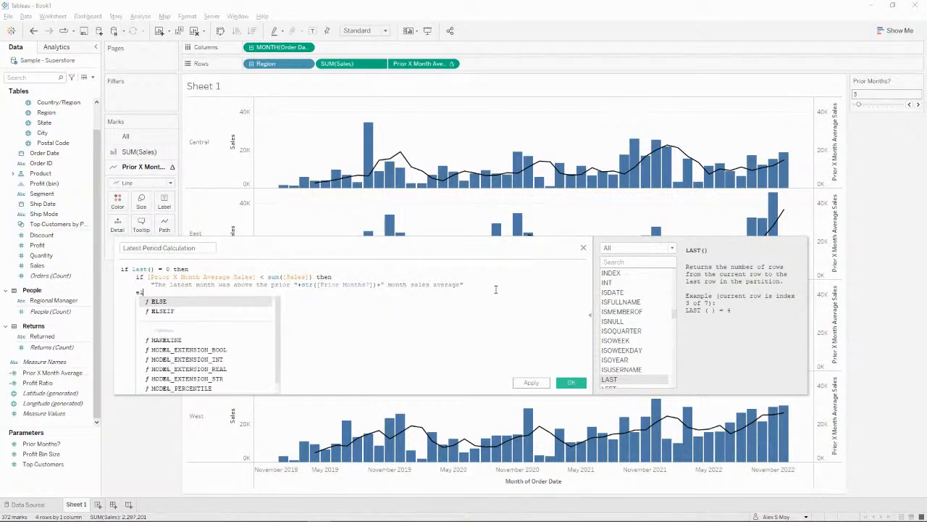
{"action": "type", "text": "seif"}
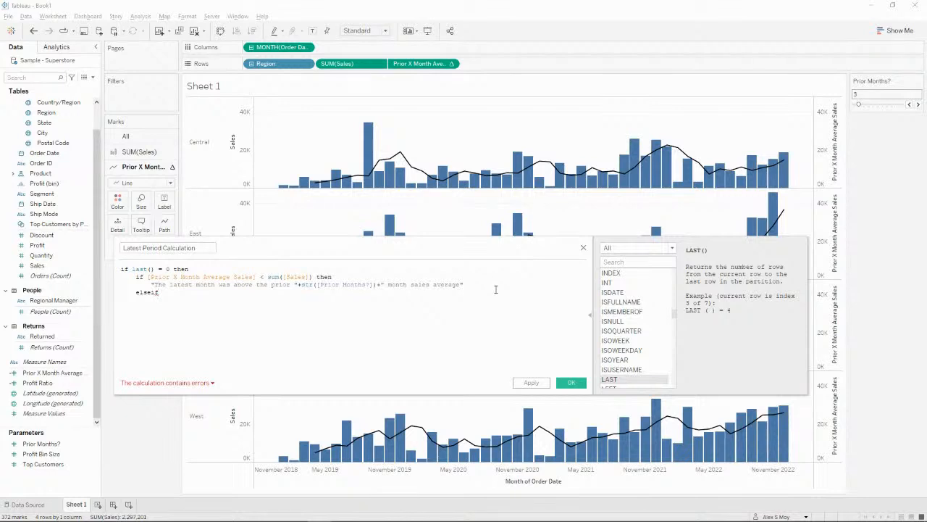
{"action": "key", "text": "Up"}
{"action": "key", "text": "Up"}
{"action": "key", "text": "shift+End"}
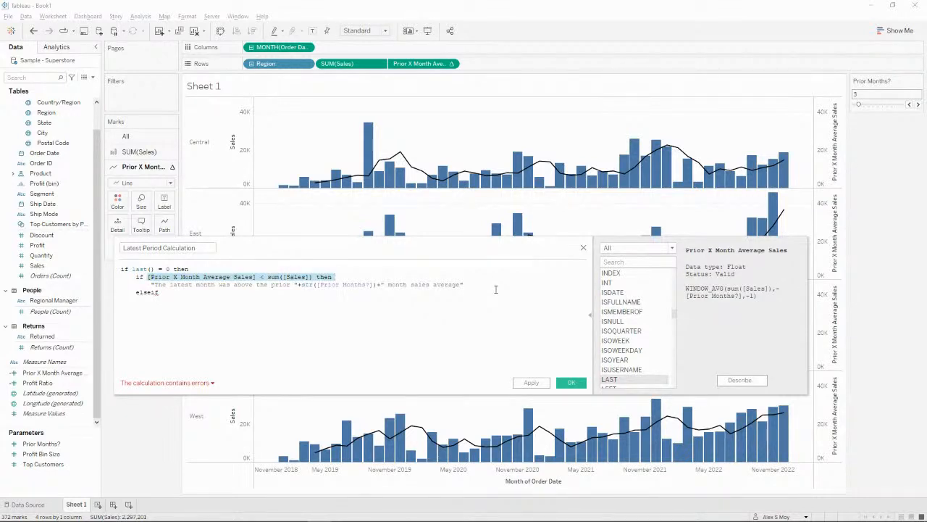
{"action": "key", "text": "ctrl+c"}
{"action": "key", "text": "ctrl+End"}
{"action": "key", "text": "ctrl+v"}
{"action": "key", "text": "ctrl+Left"}
{"action": "key", "text": "ctrl+Left"}
{"action": "key", "text": "ctrl+Left"}
{"action": "key", "text": "ctrl+Left"}
{"action": "key", "text": "shift+Left"}
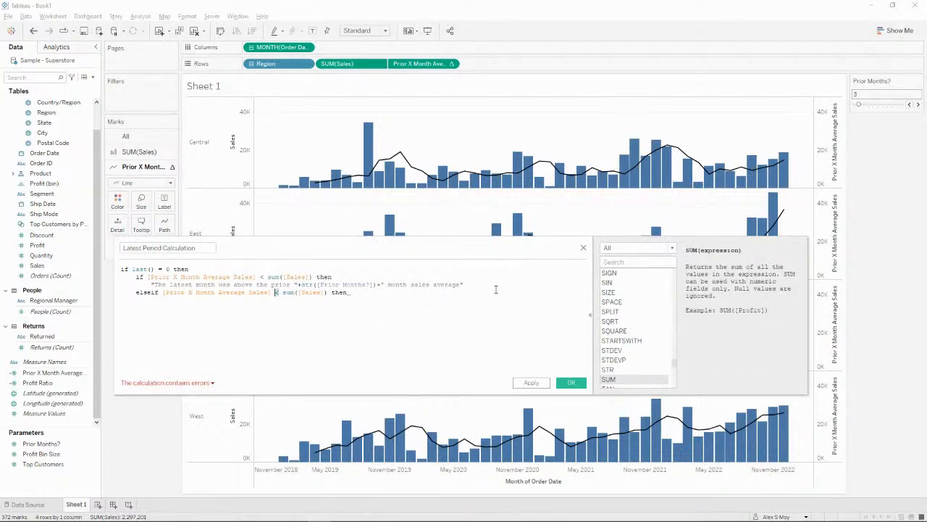
{"action": "type", "text": ">"}
Duplicate the above message line as the result of the elseif branch
{"action": "key", "text": "Return"}
{"action": "key", "text": "shift+End"}
{"action": "key", "text": "ctrl+c"}
{"action": "key", "text": "Down"}
{"action": "key", "text": "Down"}
{"action": "key", "text": "ctrl+v"}
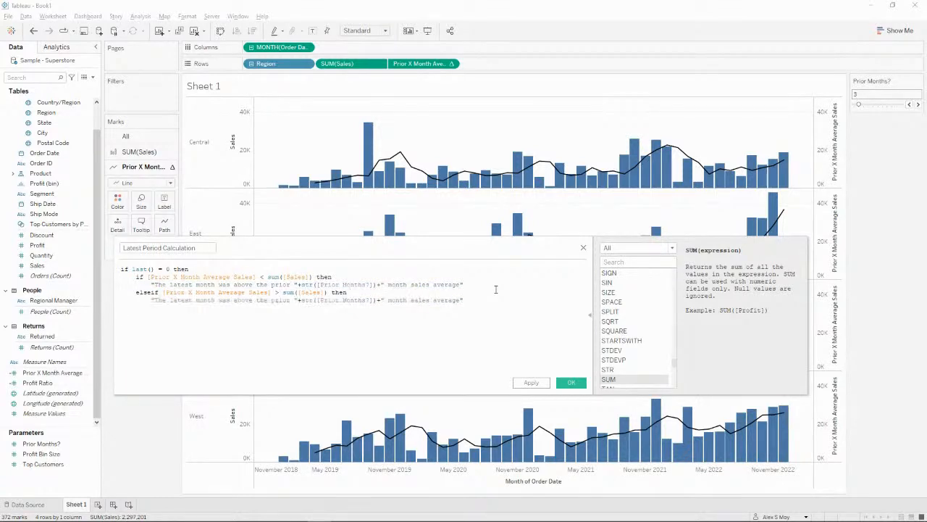
Replace "above" with "below" in the elseif branch's message
{"action": "key", "text": "ctrl+Right"}
{"action": "key", "text": "ctrl+Right"}
{"action": "key", "text": "ctrl+Right"}
{"action": "key", "text": "Delete"}
{"action": "key", "text": "Delete"}
{"action": "key", "text": "Delete"}
{"action": "key", "text": "Delete"}
{"action": "key", "text": "Delete"}
{"action": "type", "text": "below"}
Close the nested condition with end, add else "NA" and a final end to the outer condition, and save the calculation
{"action": "key", "text": "End"}
{"action": "key", "text": "Return"}
{"action": "type", "text": "end"}
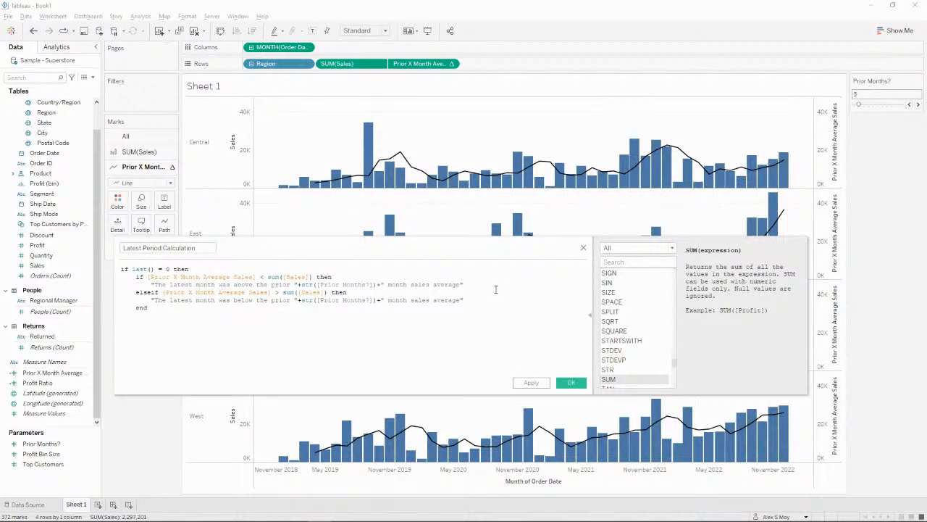
{"action": "key", "text": "Return"}
{"action": "type", "text": "else"}
{"action": "type", "text": "\"NA\""}
{"action": "key", "text": "Return"}
{"action": "type", "text": "end"}
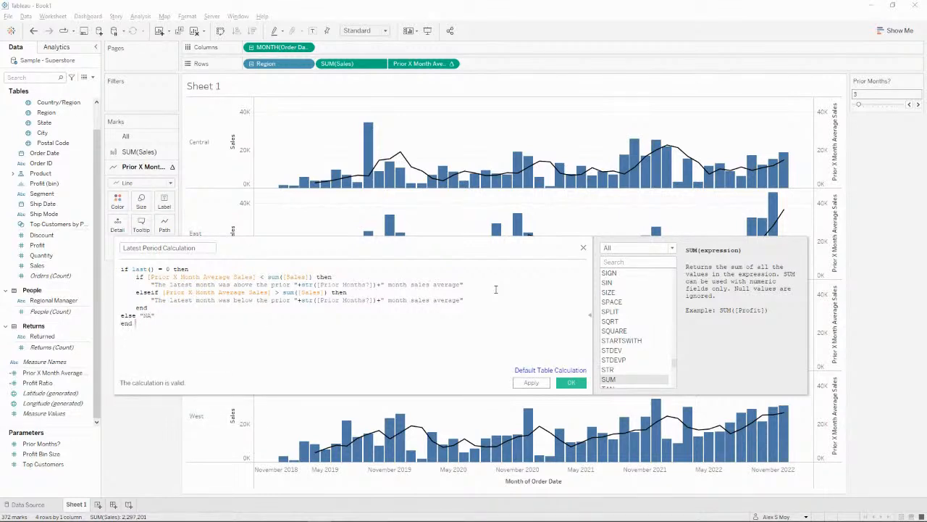
{"action": "left_click", "coordinate": [572, 383]}
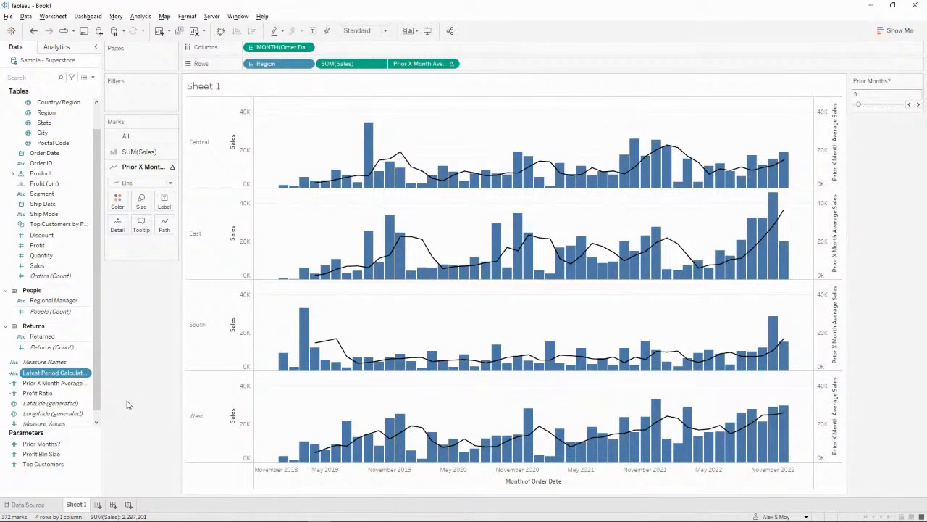
Reopen Latest Period Calculation, remove the else "NA" line from the formula, and save it
{"action": "left_click", "coordinate": [61, 384]}
{"action": "right_click", "coordinate": [65, 373]}
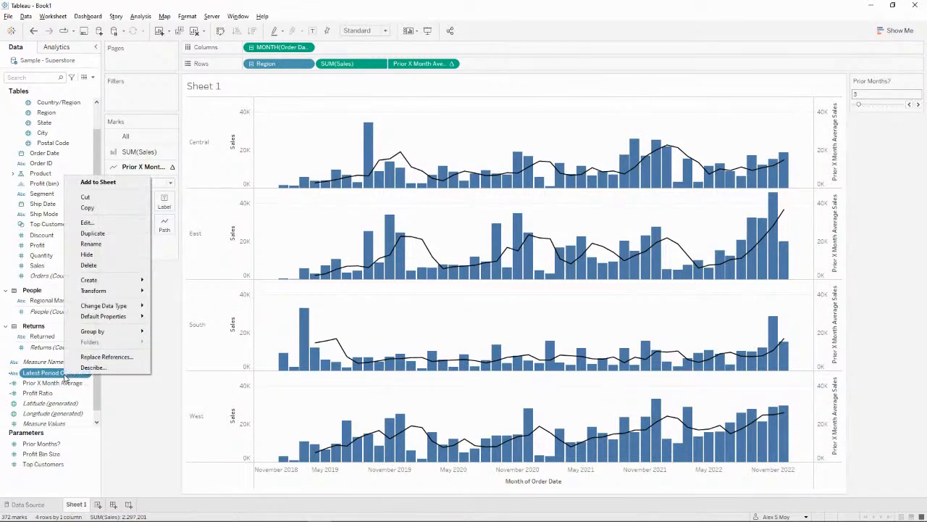
{"action": "left_click", "coordinate": [87, 224]}
{"action": "left_click", "coordinate": [265, 321]}
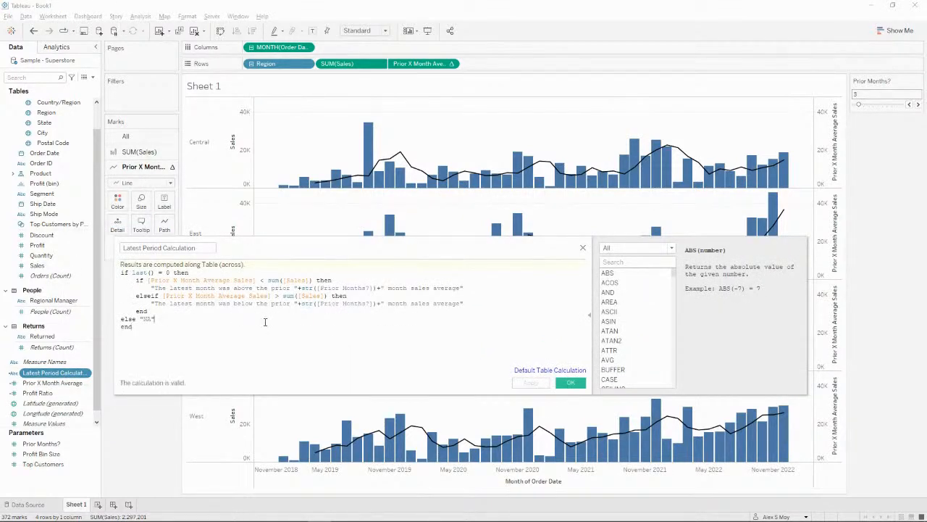
{"action": "key", "text": "BackSpace"}
{"action": "key", "text": "BackSpace"}
{"action": "left_click_drag", "start_coordinate": [155, 318], "coordinate": [120, 319]}
{"action": "key", "text": "BackSpace"}
{"action": "key", "text": "BackSpace"}
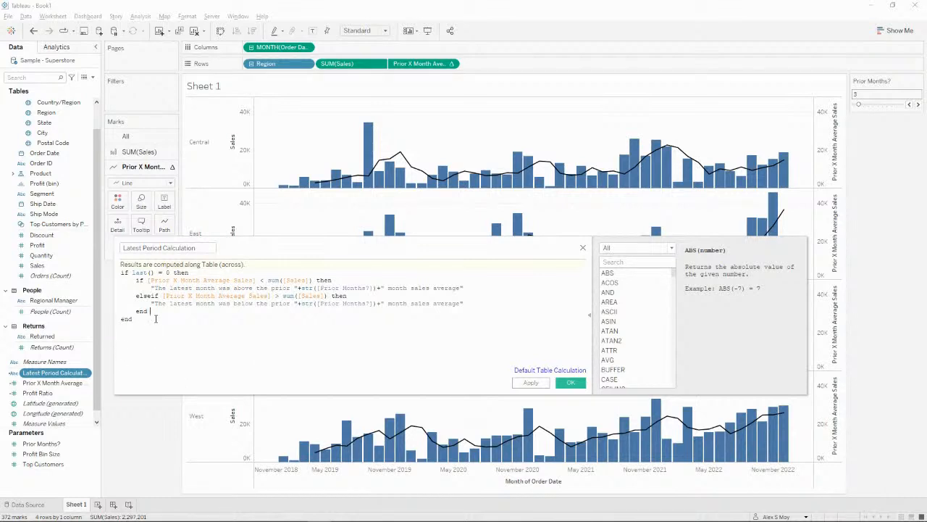
{"action": "left_click", "coordinate": [571, 383]}
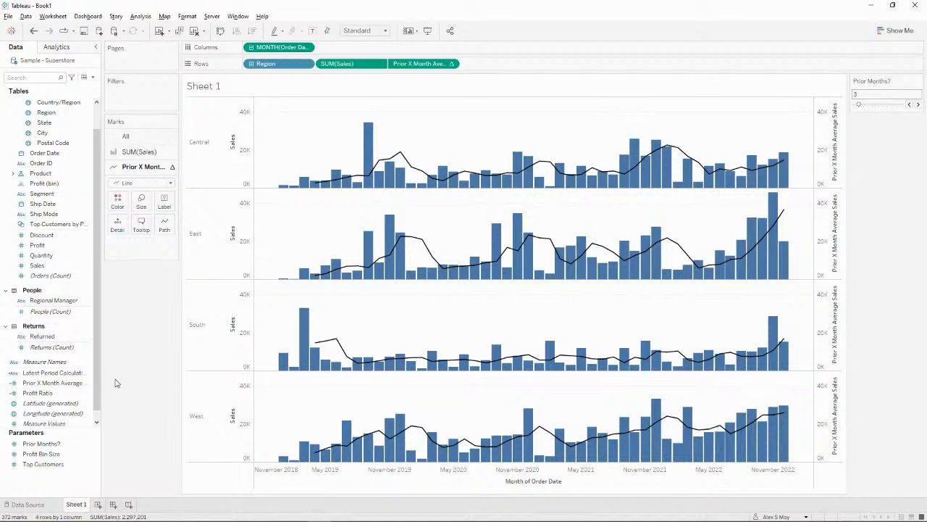
Color the SUM(Sales) bars by Latest Period Calculation
{"action": "left_click", "coordinate": [138, 151]}
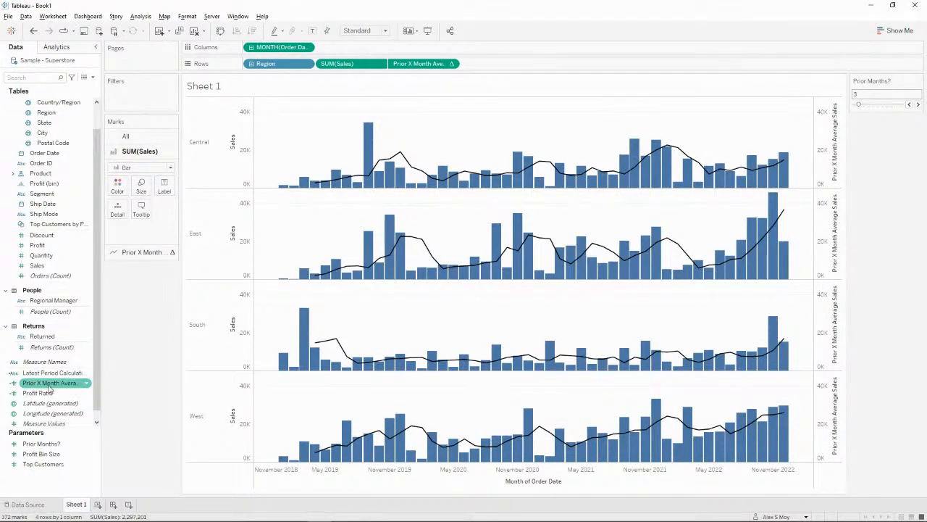
{"action": "left_click_drag", "start_coordinate": [49, 389], "coordinate": [120, 191]}
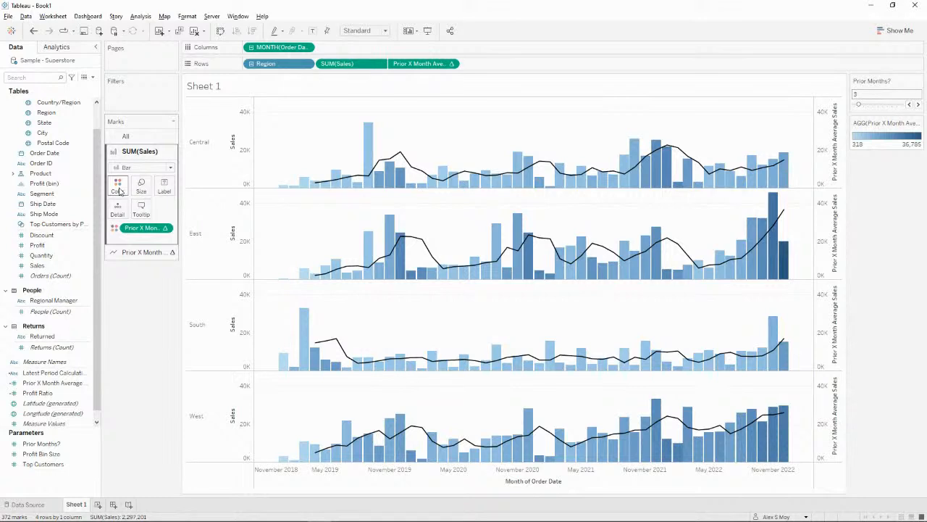
{"action": "key", "text": "ctrl+z"}
{"action": "left_click_drag", "start_coordinate": [50, 372], "coordinate": [118, 190]}
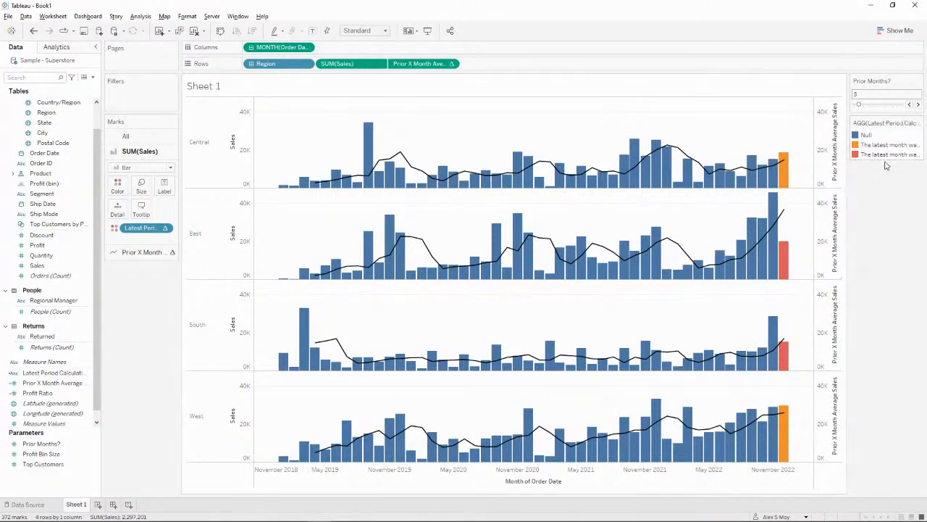
Assign the light gray from the Seattle Grays palette to the Null values of Latest Period Calculation
{"action": "double_click", "coordinate": [856, 136]}
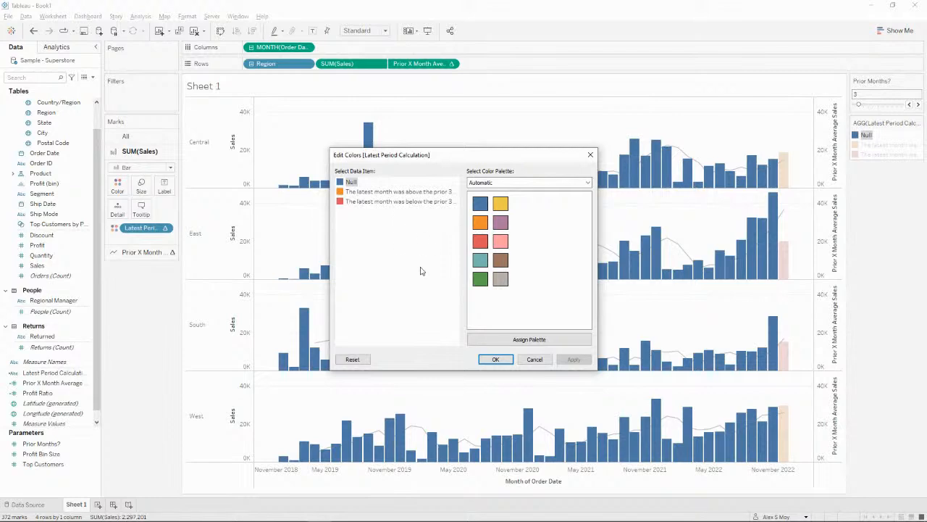
{"action": "left_click", "coordinate": [561, 184]}
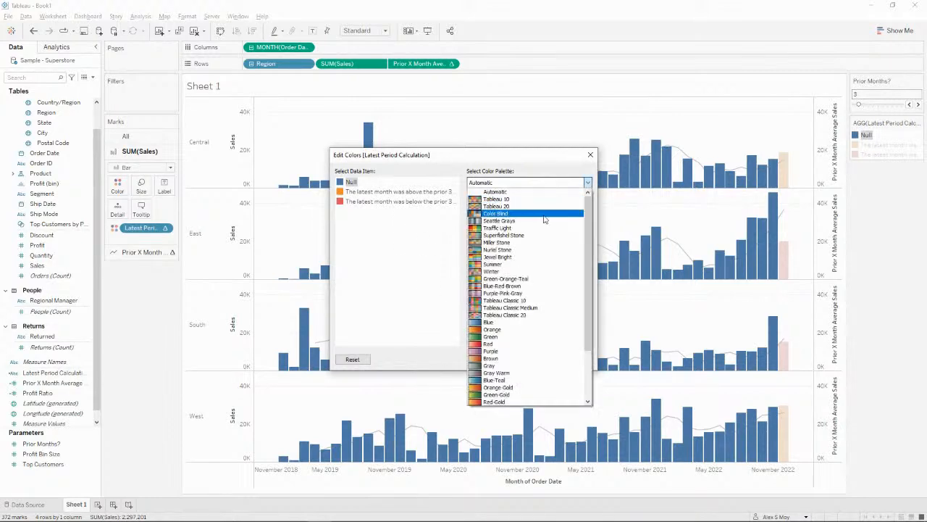
{"action": "left_click", "coordinate": [545, 220]}
{"action": "left_click", "coordinate": [480, 260]}
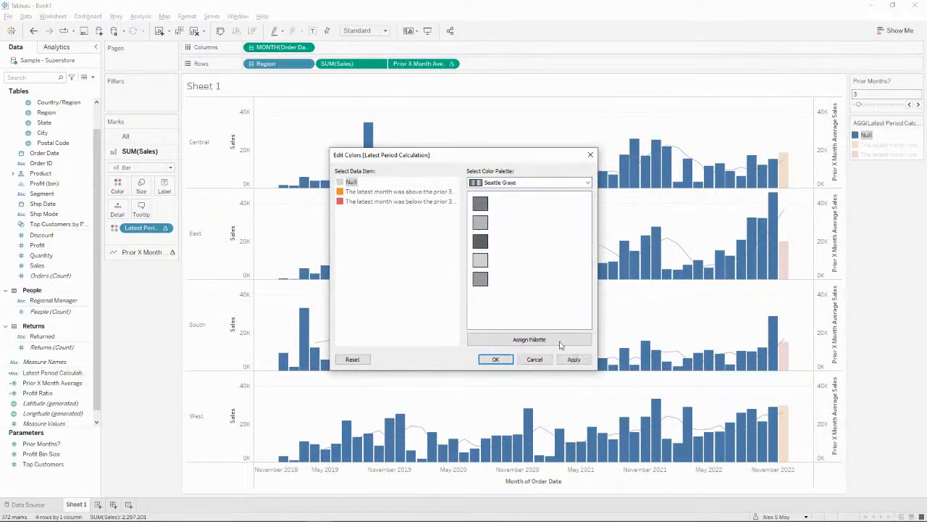
{"action": "left_click", "coordinate": [574, 359]}
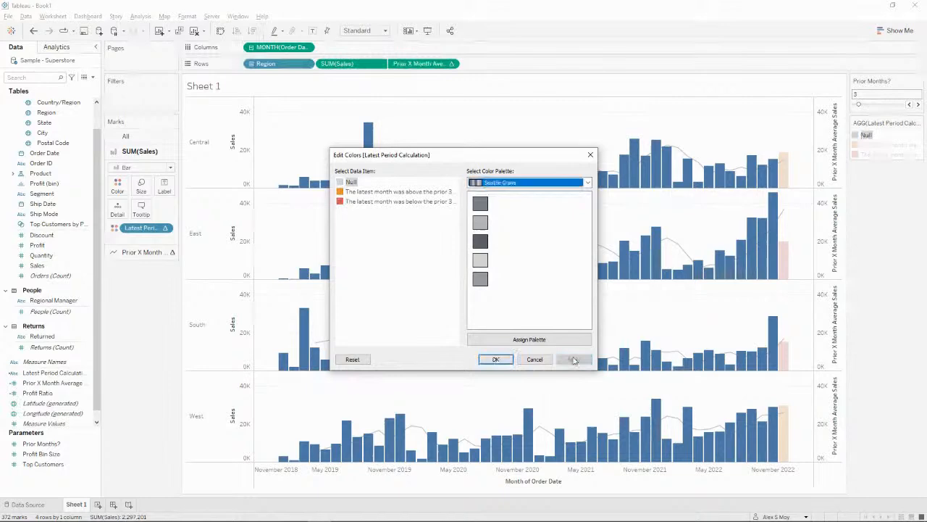
Assign the dark teal from the Tableau 20 palette to the message for a latest month above the average
{"action": "left_click", "coordinate": [409, 192]}
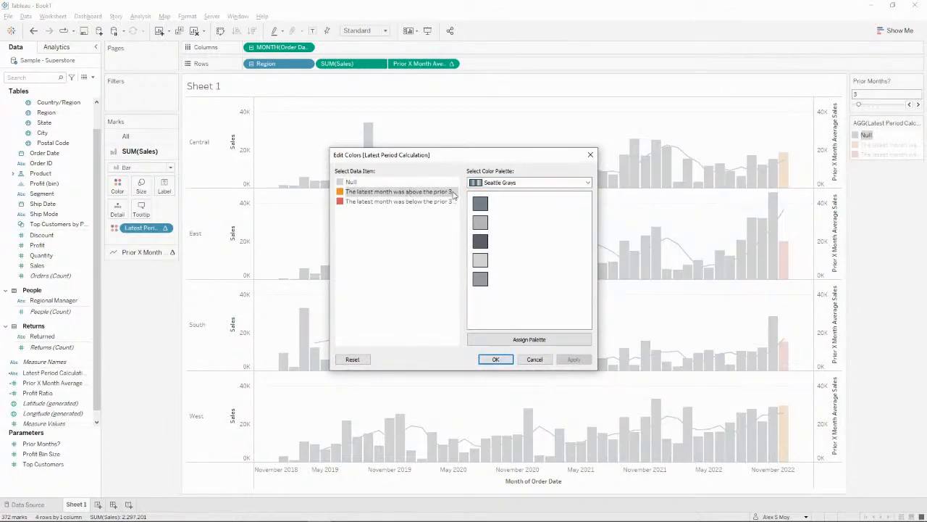
{"action": "left_click", "coordinate": [535, 182]}
{"action": "scroll", "coordinate": [516, 205], "scroll_direction": "up", "scroll_amount": 2}
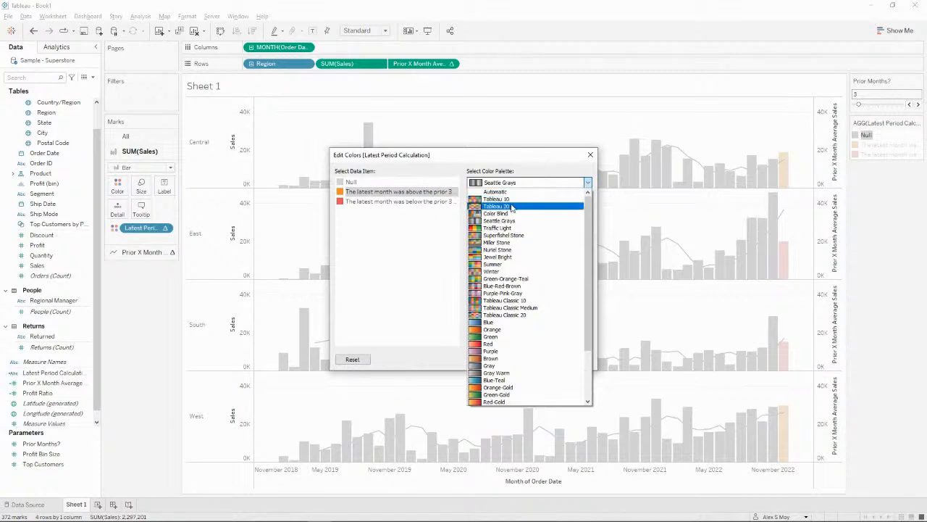
{"action": "left_click", "coordinate": [512, 207]}
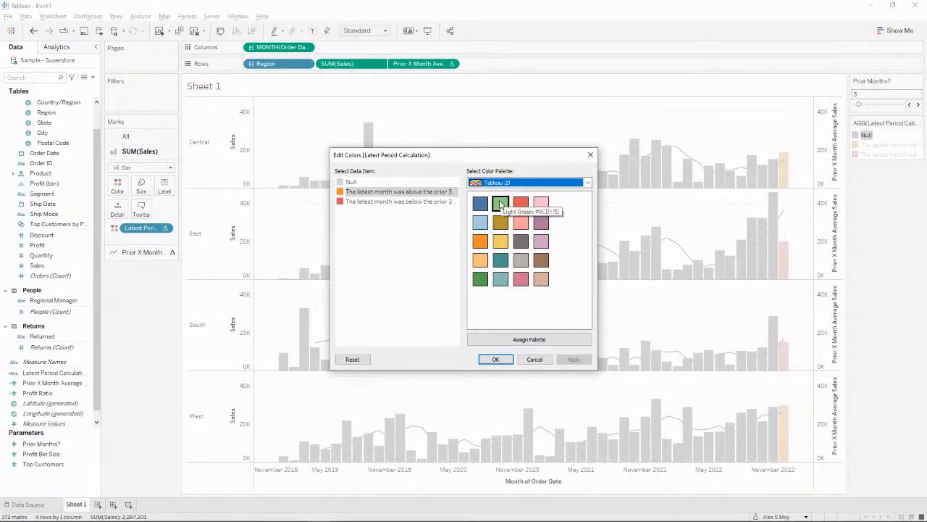
{"action": "left_click", "coordinate": [500, 259]}
Assign the purple from the Tableau 20 palette to the message for a latest month below the average and accept the colors
{"action": "left_click", "coordinate": [397, 202]}
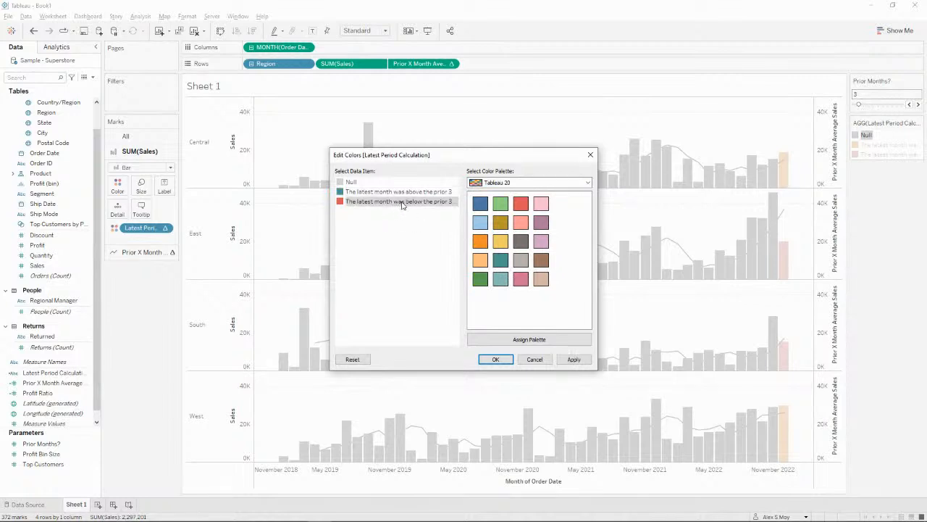
{"action": "left_click", "coordinate": [541, 222]}
{"action": "left_click", "coordinate": [575, 361]}
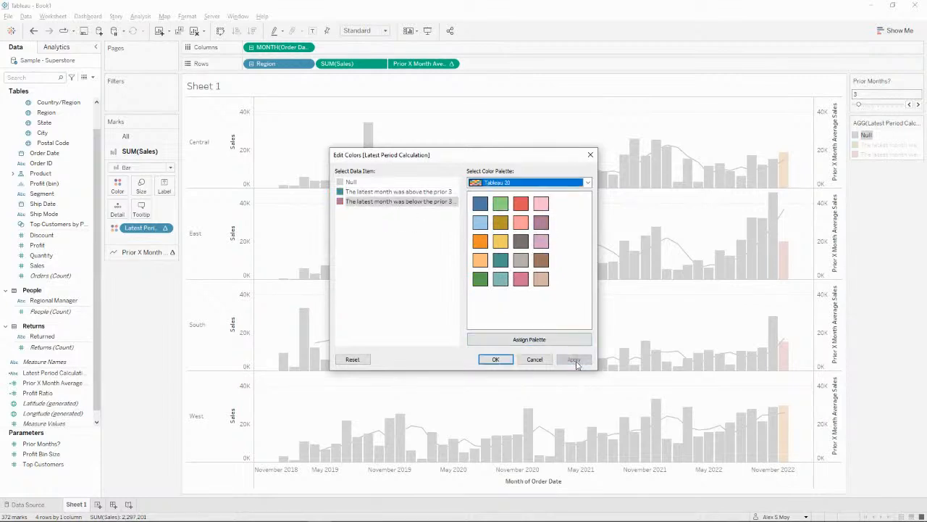
{"action": "left_click", "coordinate": [503, 360]}
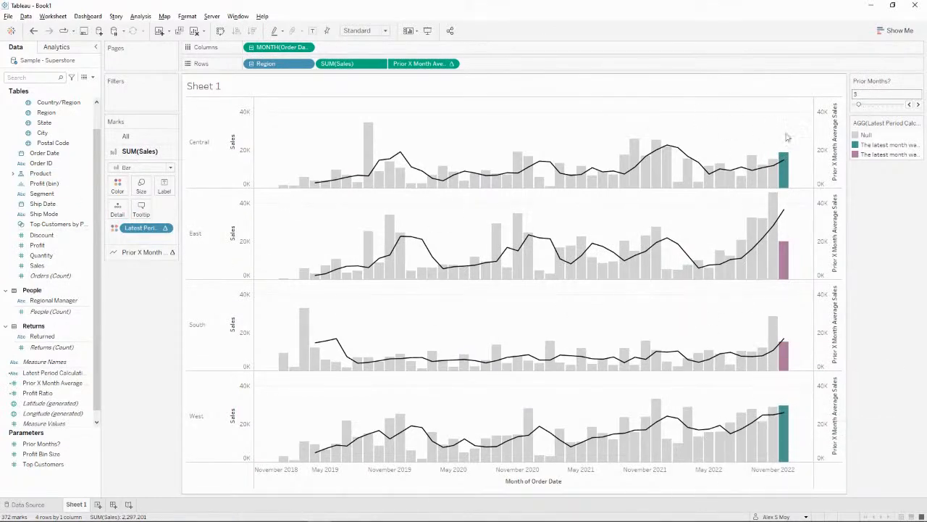
Hide the header of the secondary Prior X Month Average Sales axis
{"action": "right_click", "coordinate": [839, 140]}
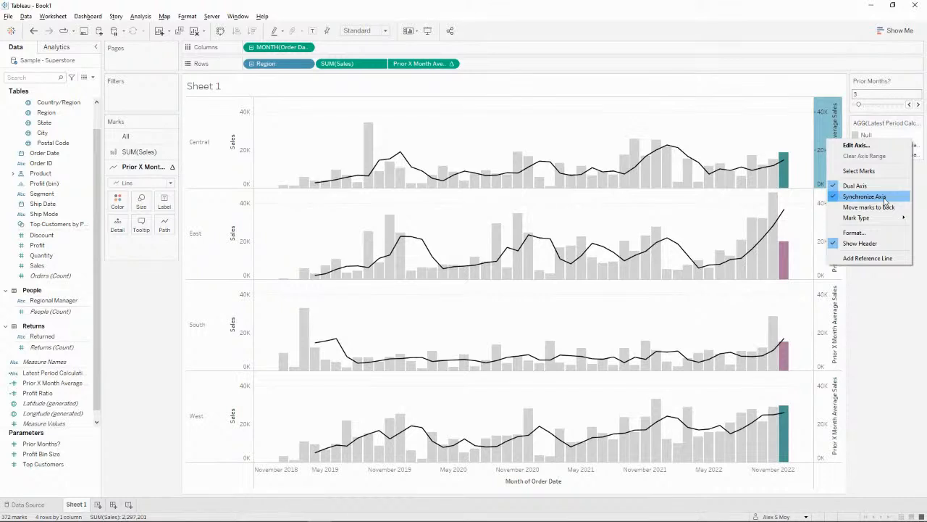
{"action": "left_click", "coordinate": [862, 243]}
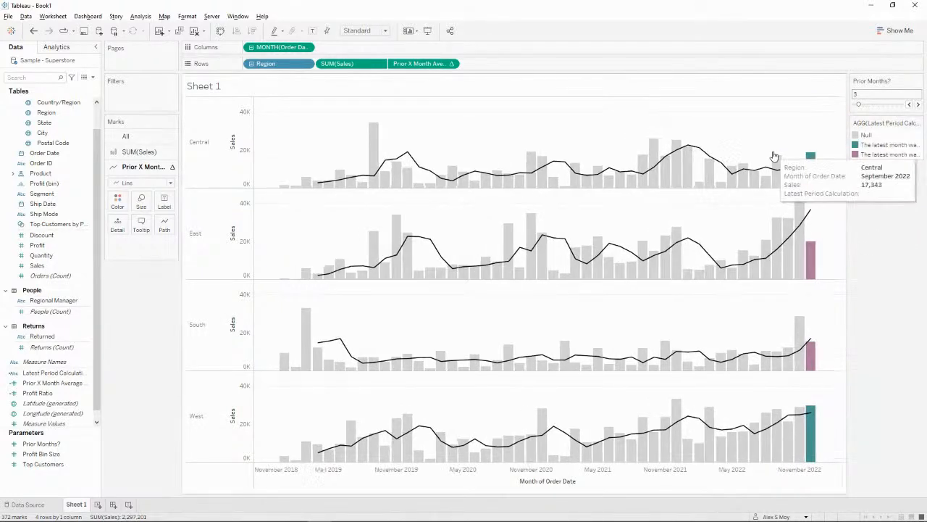
Format the worksheet's lines so that the grid lines for rows are set to None
{"action": "right_click", "coordinate": [276, 120]}
{"action": "left_click", "coordinate": [306, 181]}
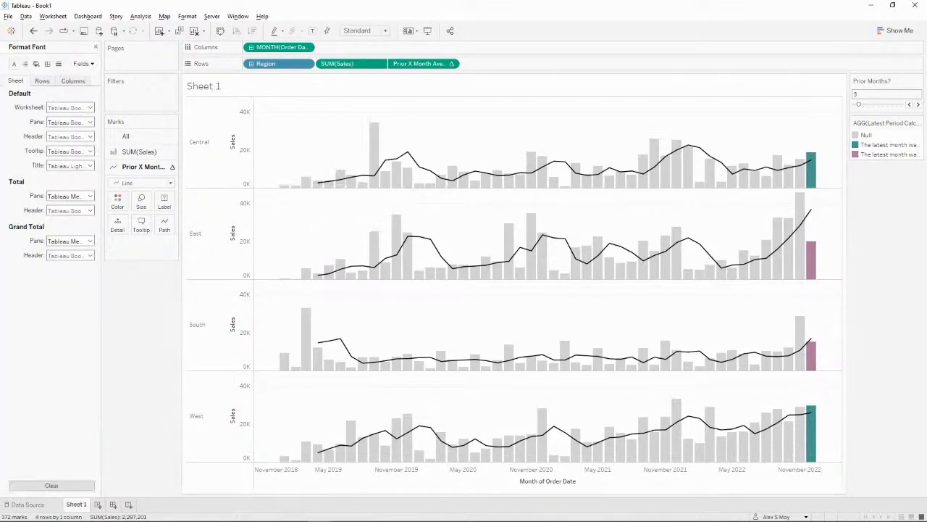
{"action": "left_click", "coordinate": [47, 64]}
{"action": "left_click", "coordinate": [59, 64]}
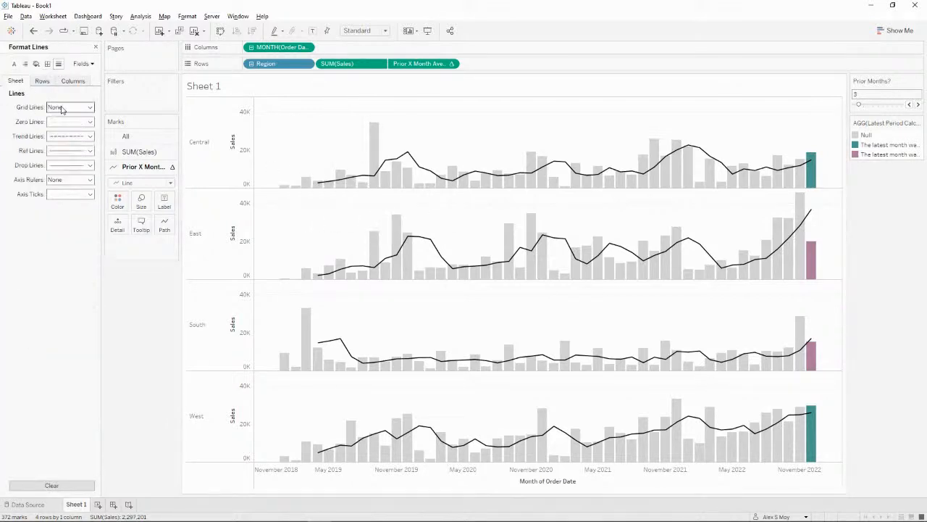
{"action": "left_click", "coordinate": [42, 81]}
{"action": "left_click", "coordinate": [68, 107]}
{"action": "left_click", "coordinate": [68, 121]}
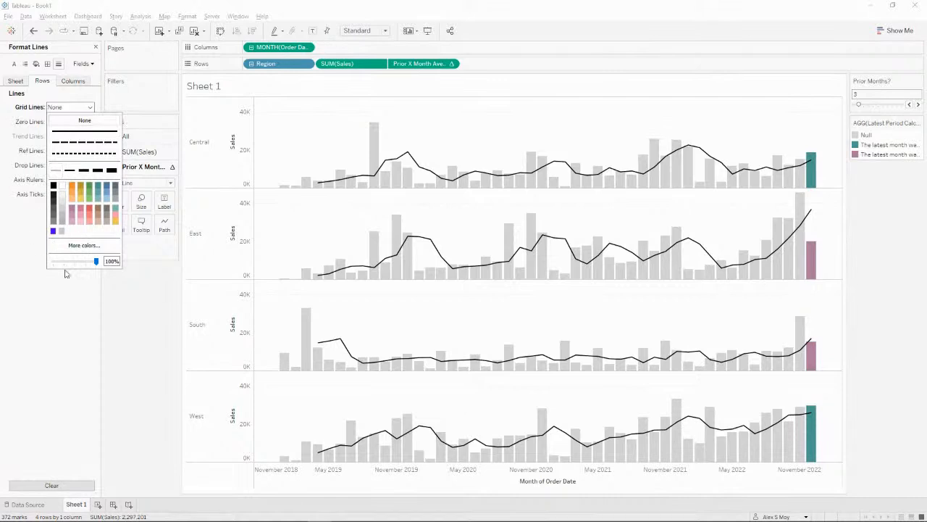
{"action": "left_click", "coordinate": [100, 342]}
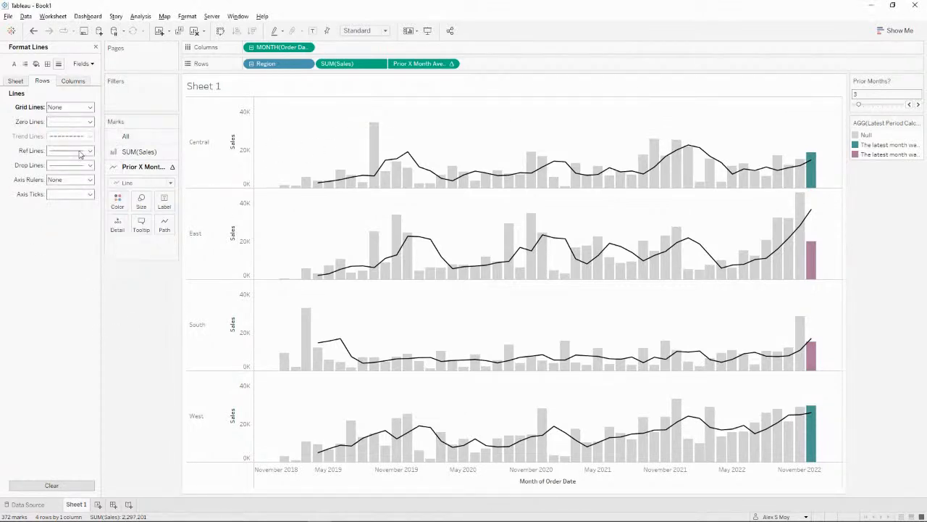
Set the pane border of the worksheet's column divider to None
{"action": "left_click", "coordinate": [72, 80]}
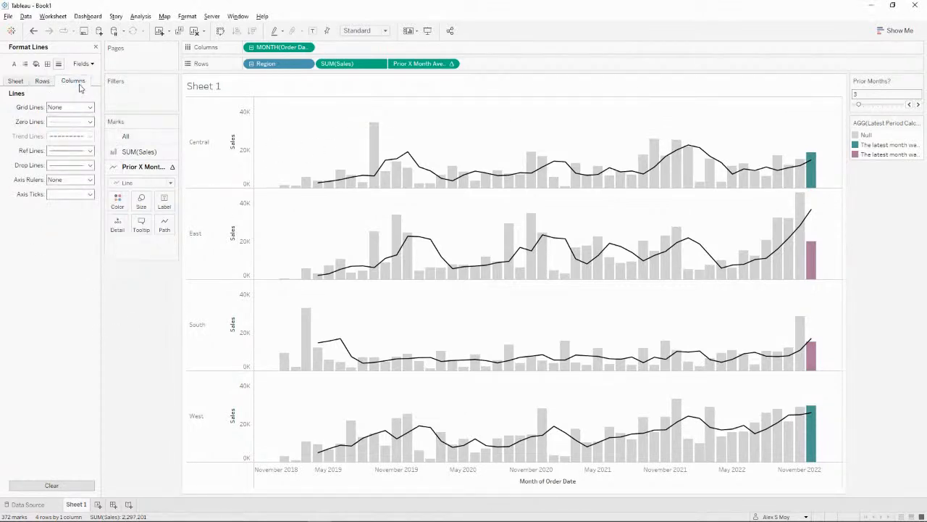
{"action": "left_click", "coordinate": [47, 64]}
{"action": "left_click", "coordinate": [91, 256]}
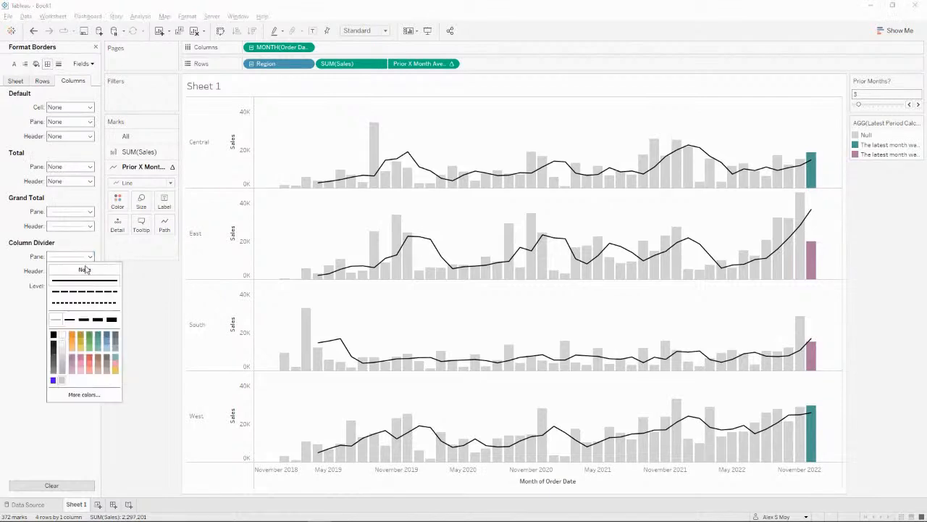
{"action": "left_click", "coordinate": [84, 269]}
{"action": "left_click", "coordinate": [23, 367]}
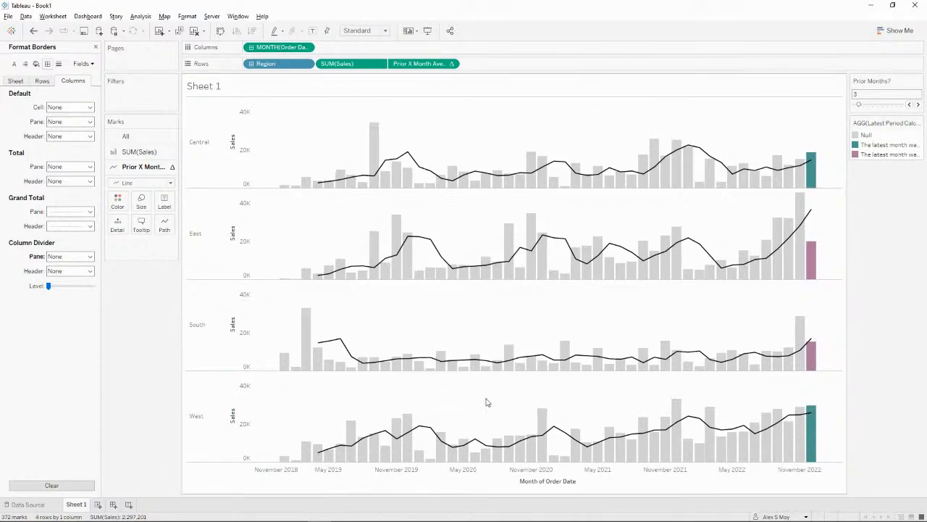
{"action": "double_click", "coordinate": [653, 6]}
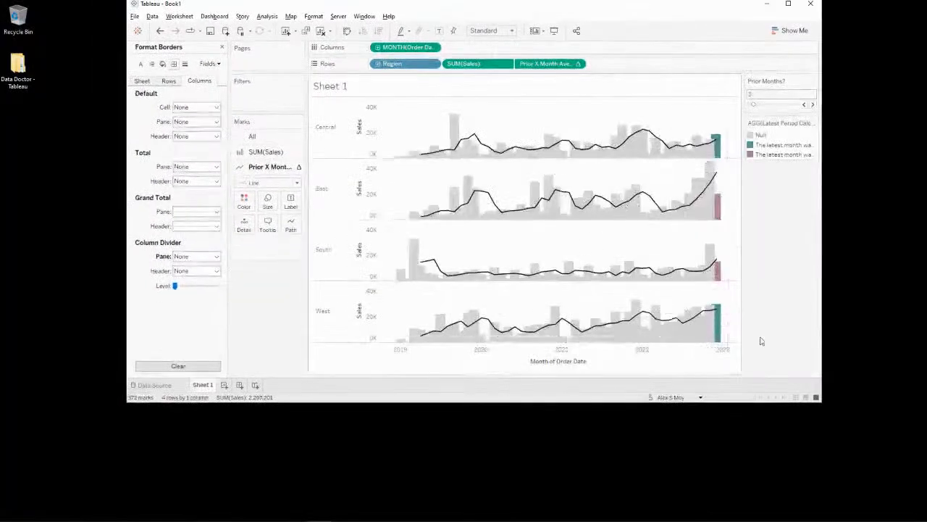
{"action": "left_click", "coordinate": [788, 4]}
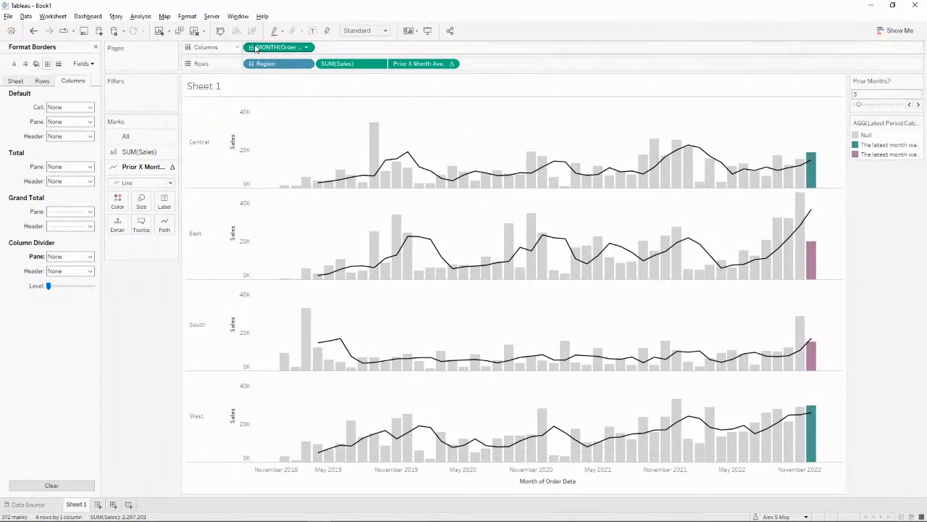
Raise the Prior Months? parameter to 6
{"action": "left_click", "coordinate": [918, 104]}
{"action": "left_click", "coordinate": [918, 104]}
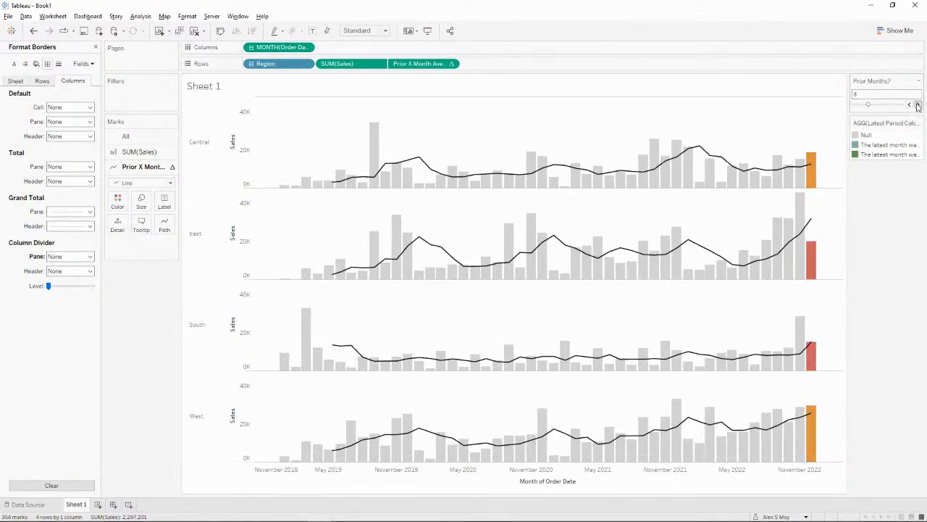
{"action": "left_click", "coordinate": [918, 105]}
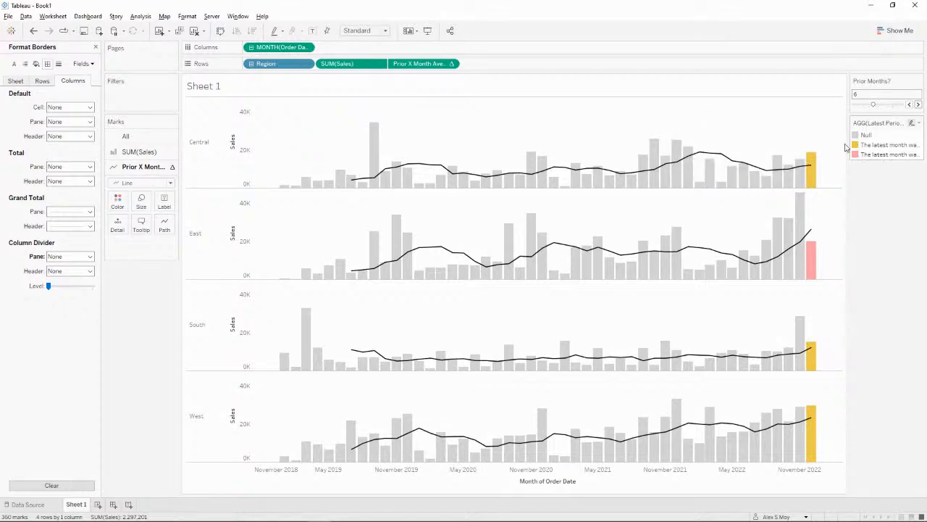
Close the border formatting and duplicate the Latest Period Calculation field
{"action": "left_click", "coordinate": [96, 47]}
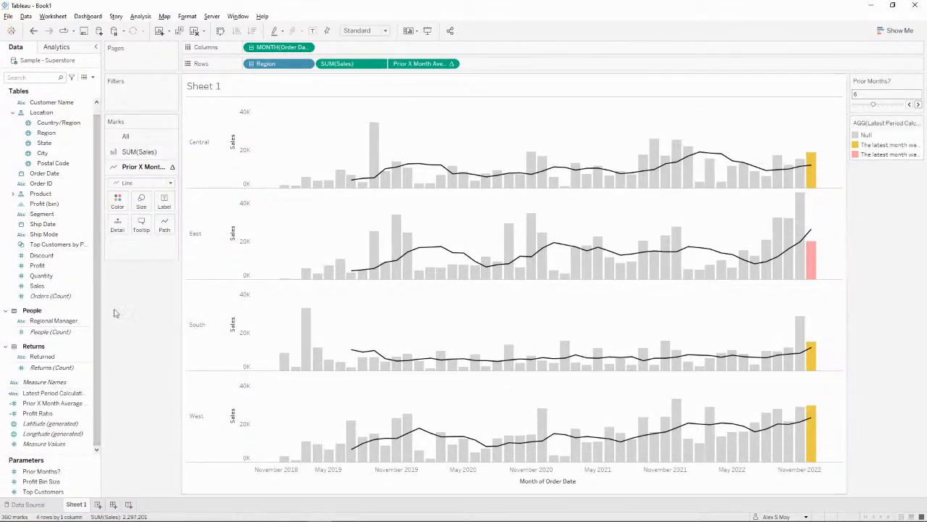
{"action": "right_click", "coordinate": [61, 397]}
{"action": "left_click", "coordinate": [94, 253]}
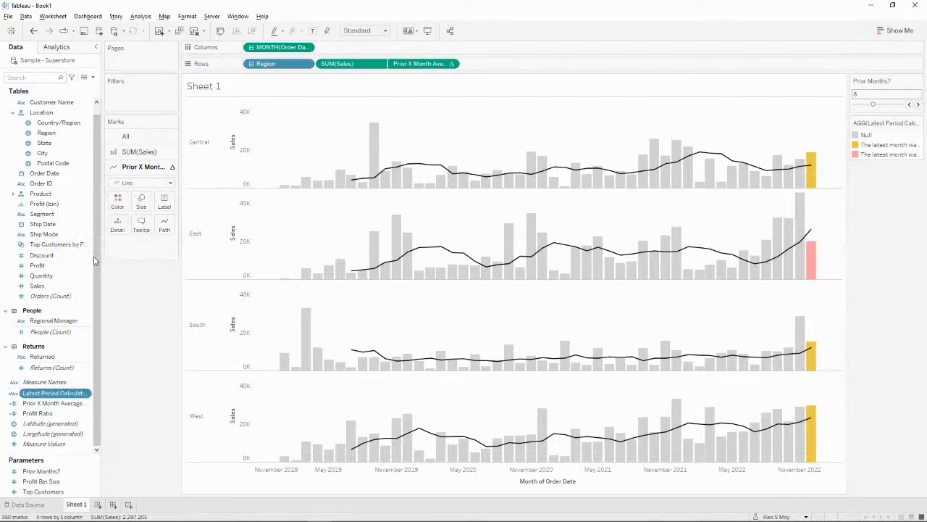
Edit the copied calculation so its two messages are replaced by "Above" and "Below"
{"action": "right_click", "coordinate": [70, 404]}
{"action": "left_click", "coordinate": [91, 251]}
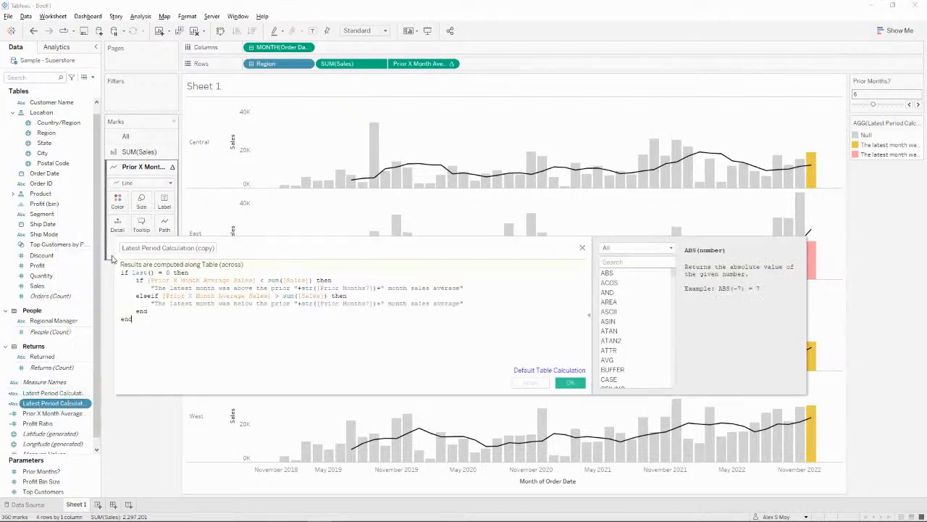
{"action": "left_click", "coordinate": [514, 302]}
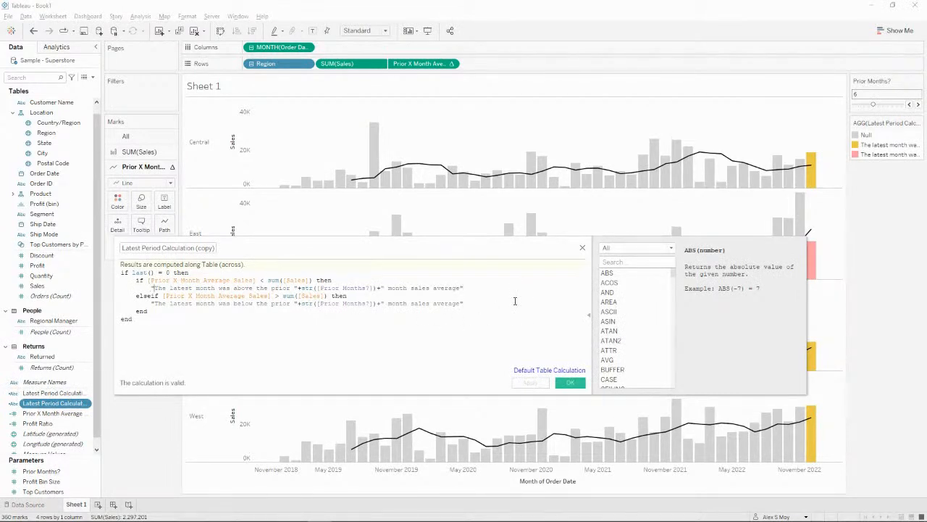
{"action": "key", "text": "shift+Home"}
{"action": "type", "text": "\"Above\""}
{"action": "key", "text": "Down"}
{"action": "key", "text": "Home"}
{"action": "key", "text": "shift+End"}
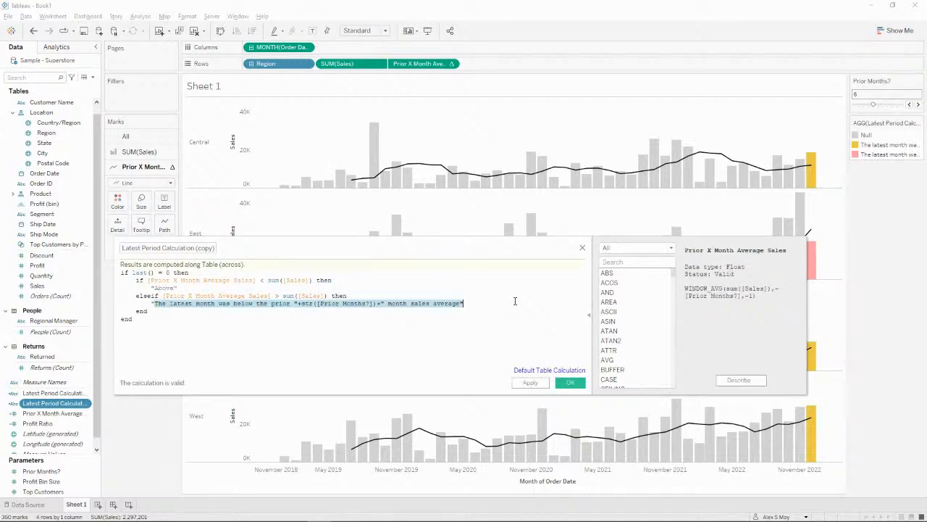
{"action": "type", "text": "\"Below"}
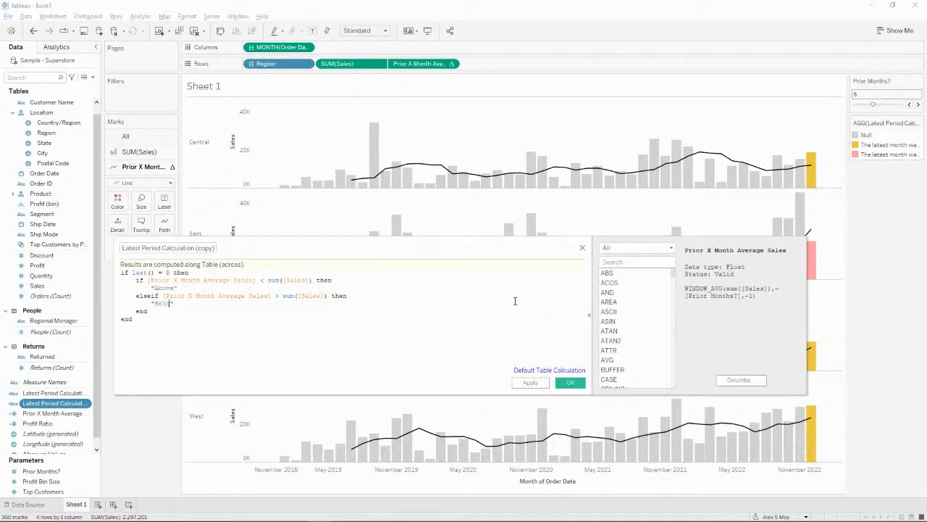
Rename the copied calculation as Latest Period Calculation (color) and save it
{"action": "double_click", "coordinate": [206, 246]}
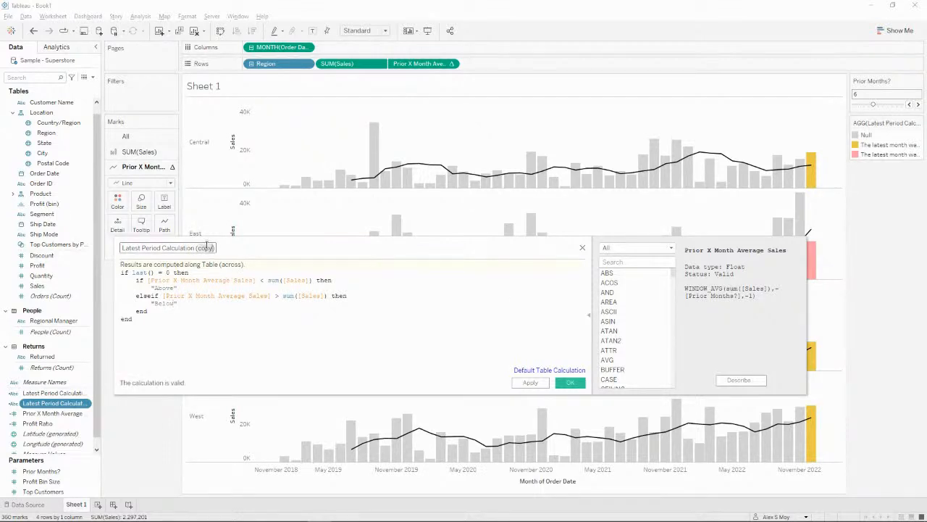
{"action": "type", "text": "color"}
{"action": "left_click", "coordinate": [571, 382]}
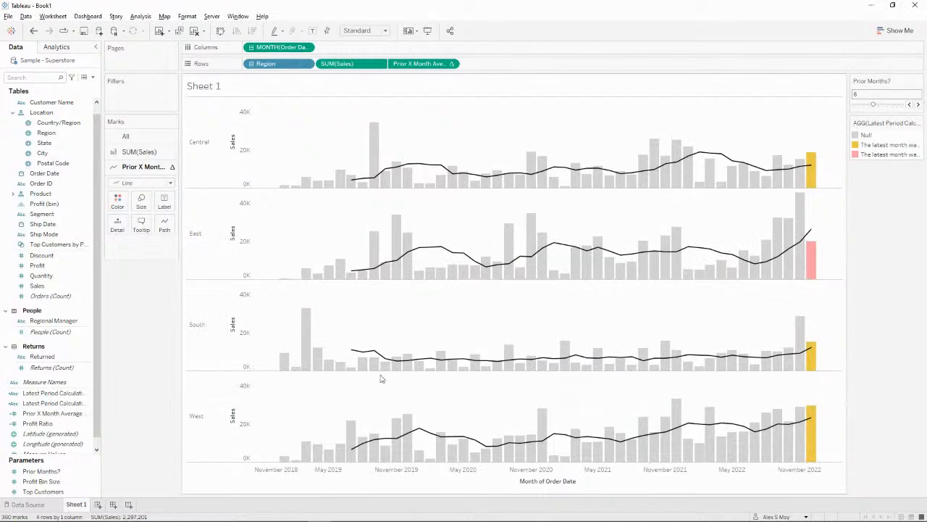
Widen the list of data fields and color the SUM(Sales) bars by Latest Period Calculation (color)
{"action": "left_click_drag", "start_coordinate": [102, 392], "coordinate": [148, 392]}
{"action": "left_click", "coordinate": [68, 413]}
{"action": "left_click_drag", "start_coordinate": [67, 413], "coordinate": [190, 230]}
{"action": "left_click", "coordinate": [205, 155]}
Assign the light gray from the Seattle Grays palette to the Null values of Latest Period Calculation (color) and apply it
{"action": "double_click", "coordinate": [867, 135]}
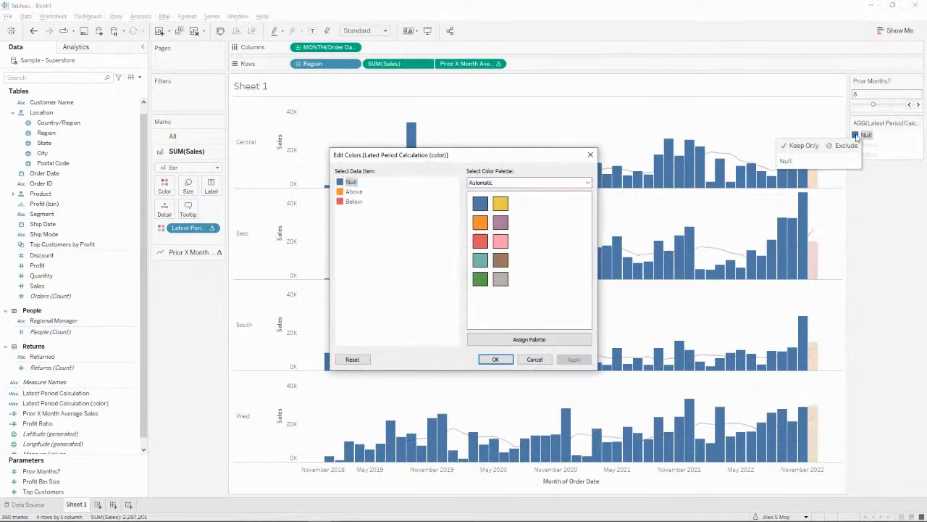
{"action": "left_click", "coordinate": [545, 182]}
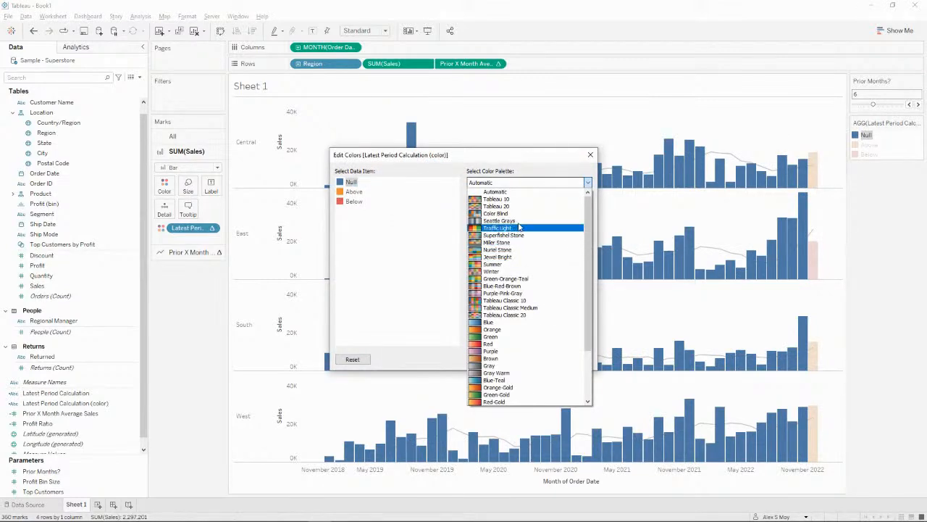
{"action": "left_click", "coordinate": [524, 223]}
{"action": "left_click", "coordinate": [480, 260]}
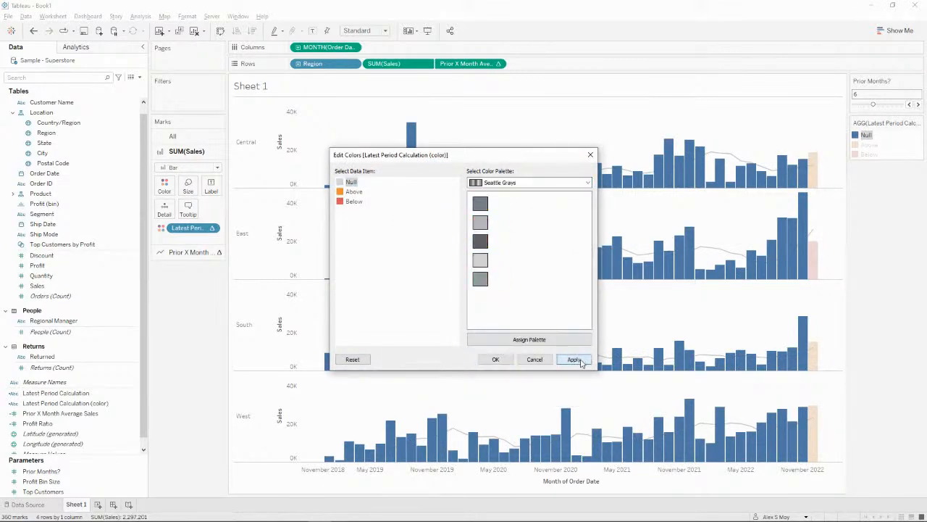
{"action": "left_click", "coordinate": [574, 359]}
Assign the dark teal from the Tableau 20 palette to the Above value
{"action": "left_click", "coordinate": [353, 191]}
{"action": "left_click", "coordinate": [543, 183]}
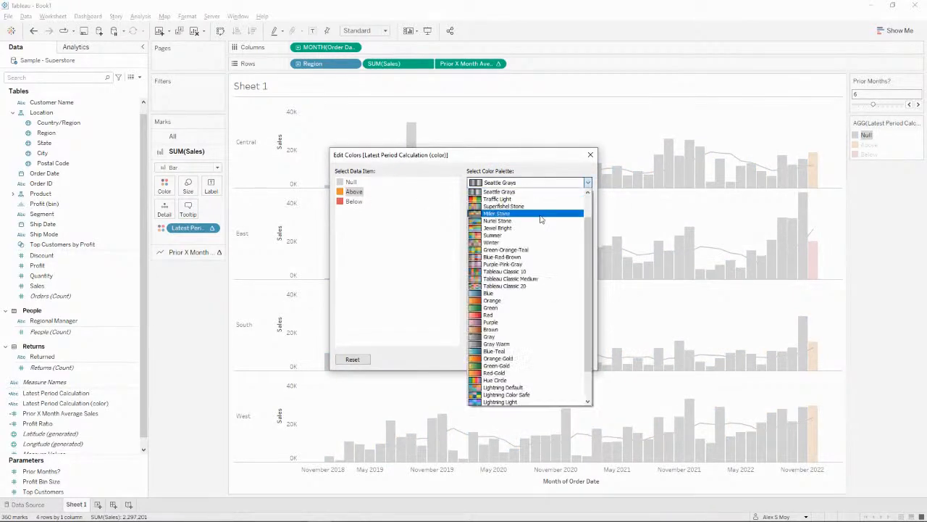
{"action": "scroll", "coordinate": [542, 213], "scroll_direction": "up", "scroll_amount": 2}
{"action": "left_click", "coordinate": [535, 207]}
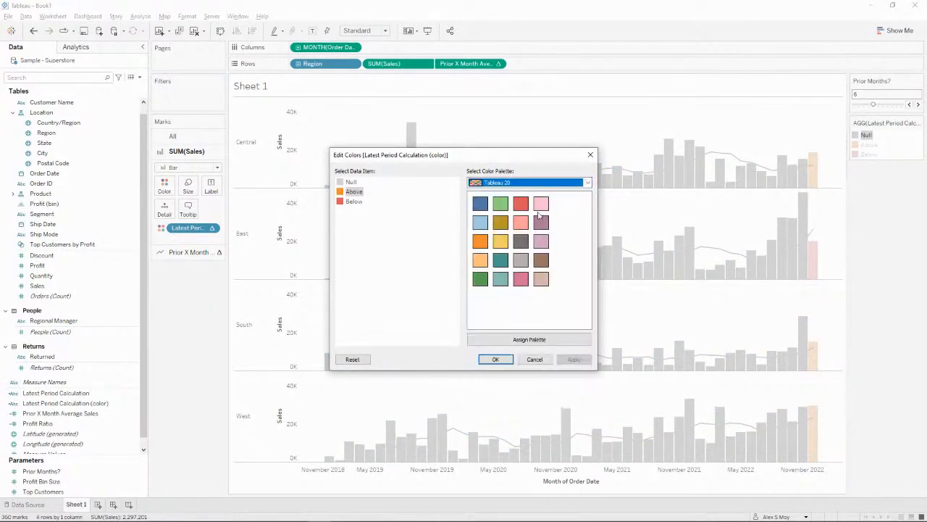
{"action": "left_click", "coordinate": [543, 224]}
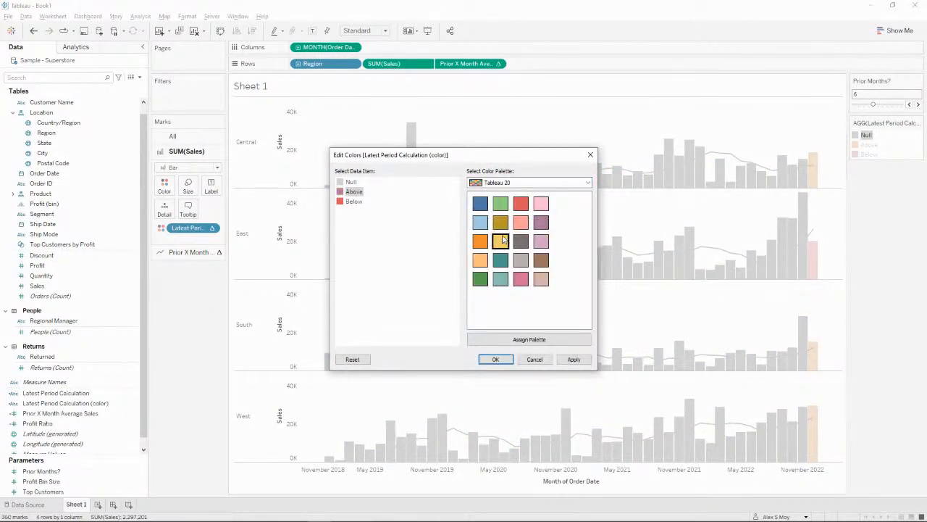
{"action": "left_click", "coordinate": [501, 279]}
{"action": "left_click", "coordinate": [500, 260]}
Assign the purple from the Tableau 20 palette to the Below value and accept the colors
{"action": "left_click", "coordinate": [353, 200]}
{"action": "left_click", "coordinate": [541, 223]}
{"action": "left_click", "coordinate": [574, 359]}
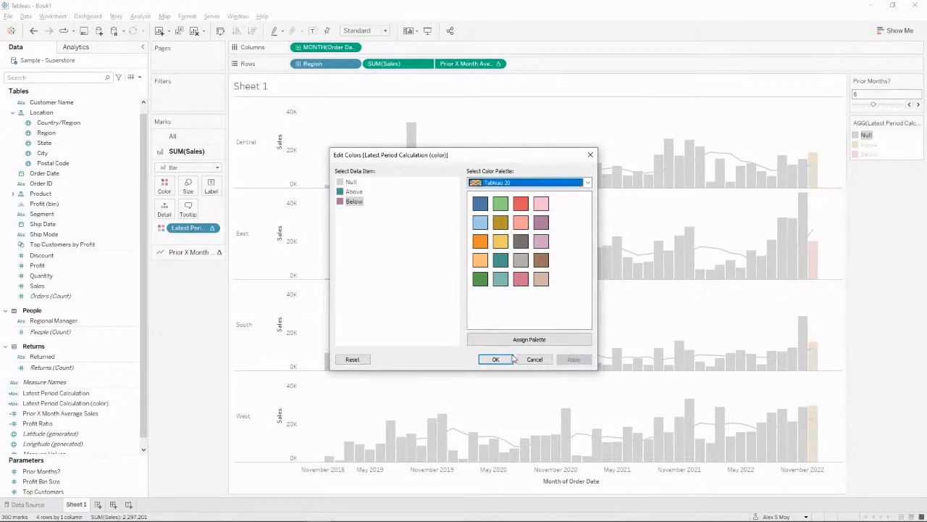
{"action": "left_click", "coordinate": [495, 360]}
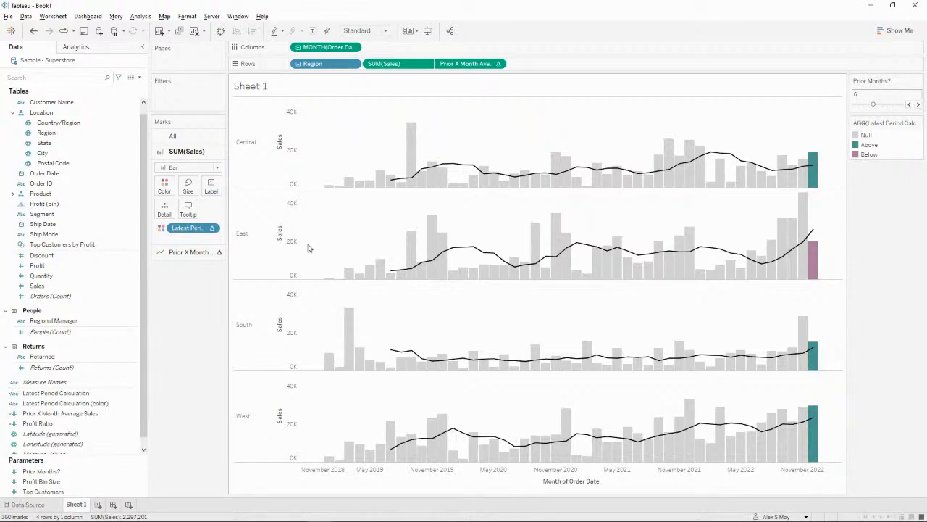
Add Latest Period Calculation to the tooltip of the SUM(Sales) bars
{"action": "left_click_drag", "start_coordinate": [84, 395], "coordinate": [187, 210]}
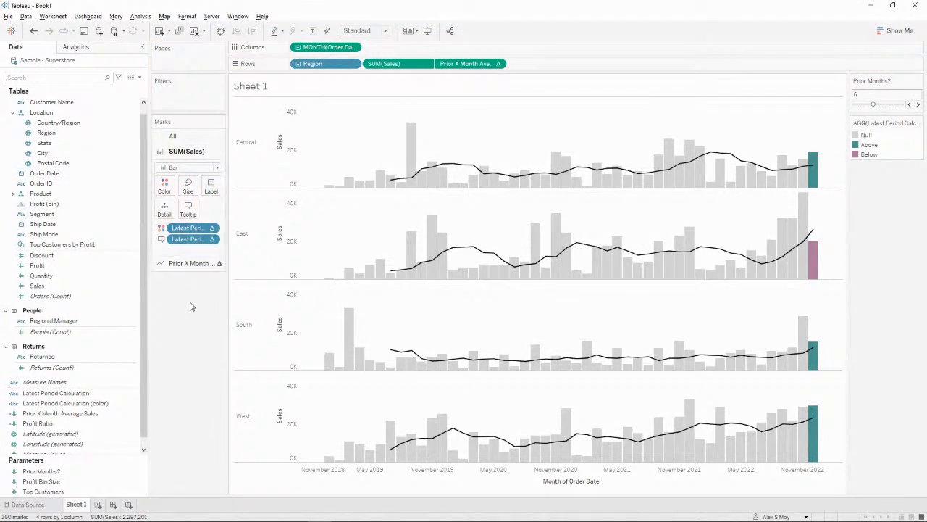
{"action": "left_click", "coordinate": [212, 190]}
Edit the tooltip of the Prior X Month Average Sales line, replacing the label before the Region field with "For"
{"action": "left_click", "coordinate": [193, 264]}
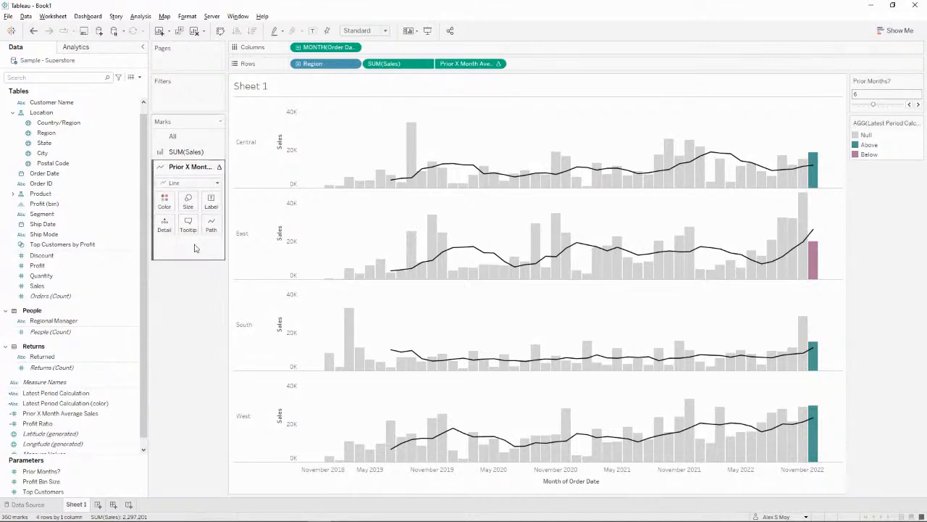
{"action": "left_click", "coordinate": [189, 226]}
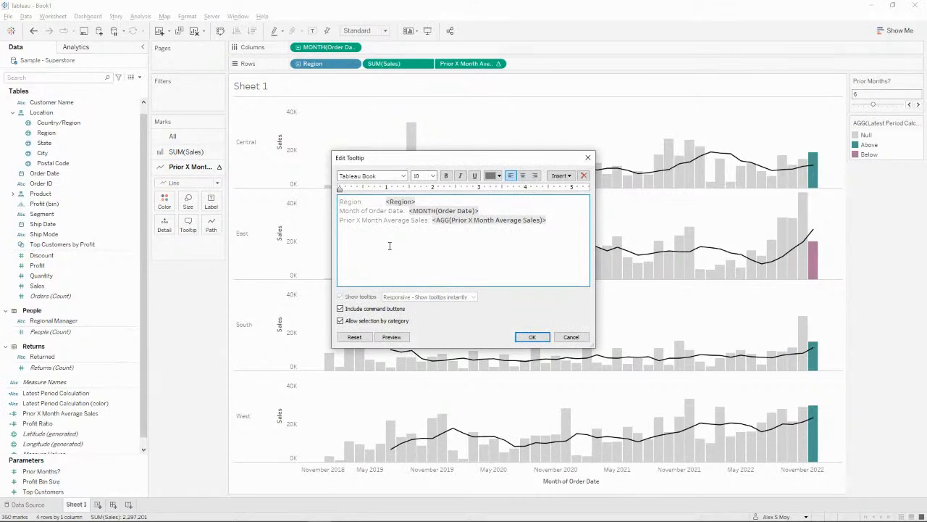
{"action": "key", "text": "ctrl+shift+Right"}
{"action": "key", "text": "ctrl+shift+Right"}
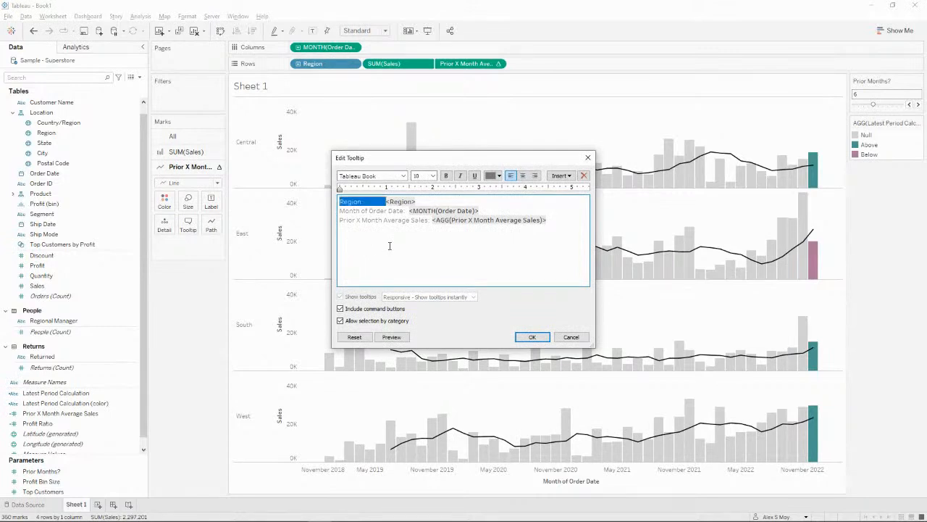
{"action": "key", "text": "shift+Left"}
{"action": "key", "text": "shift+Left"}
{"action": "type", "text": "For"}
{"action": "key", "text": "Delete"}
{"action": "key", "text": "shift+Right"}
{"action": "key", "text": "ctrl+b"}
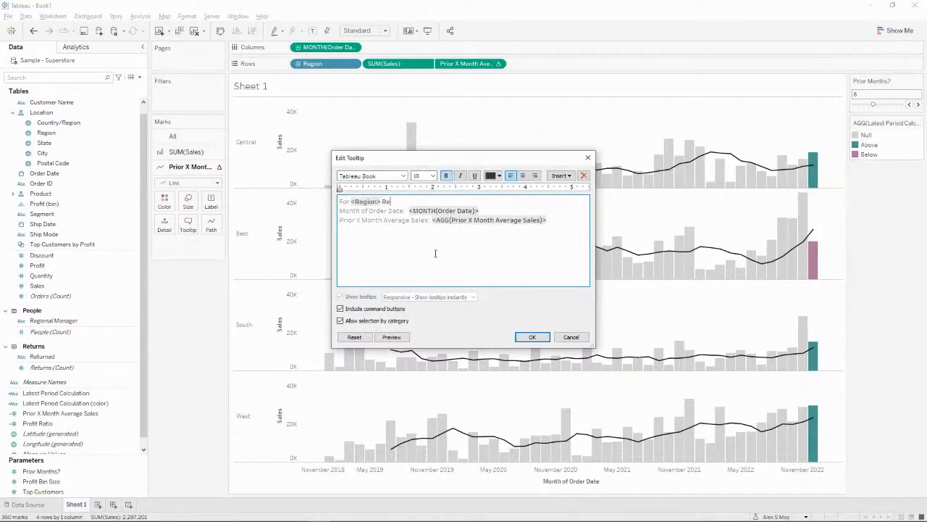
Replace the label before the month field in the line's tooltip with "region in", putting it on the same line as the Region field
{"action": "type", "text": "region"}
{"action": "key", "text": "Delete"}
{"action": "key", "text": "ctrl+shift+Right"}
{"action": "key", "text": "ctrl+shift+Right"}
{"action": "key", "text": "ctrl+shift+Right"}
{"action": "key", "text": "ctrl+shift+Right"}
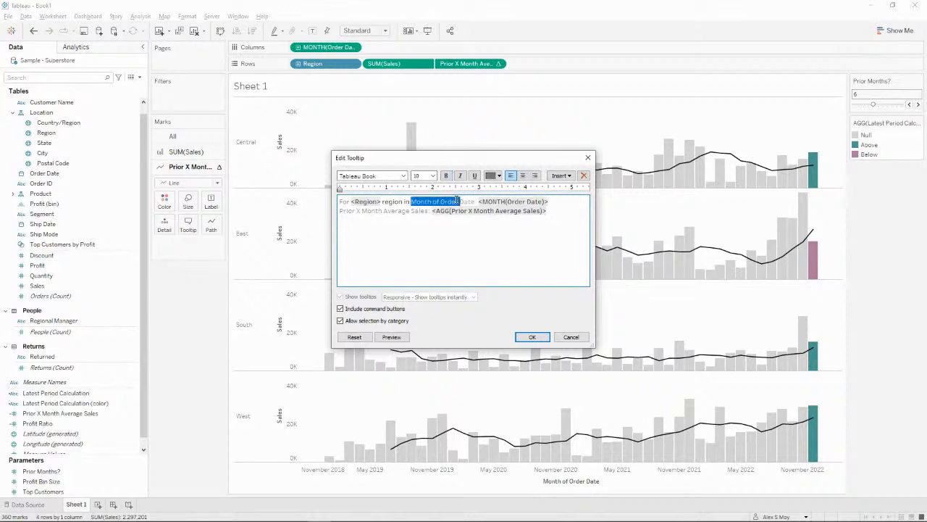
{"action": "key", "text": "Delete"}
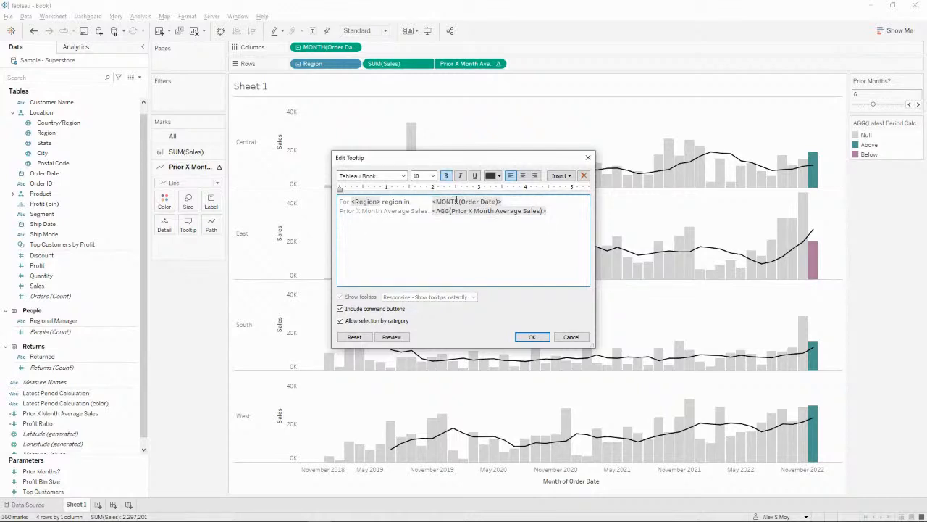
{"action": "key", "text": "Delete"}
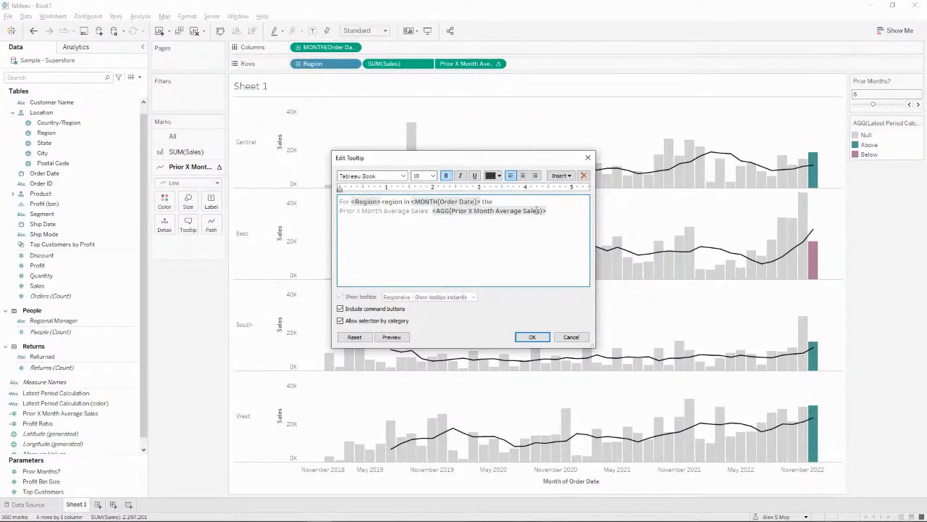
Add "the prior" after the month field in the tooltip, followed by the Prior Months? parameter
{"action": "type", "text": "les"}
{"action": "key", "text": "ctrl+shift+Left"}
{"action": "type", "text": "prior"}
{"action": "left_click", "coordinate": [560, 175]}
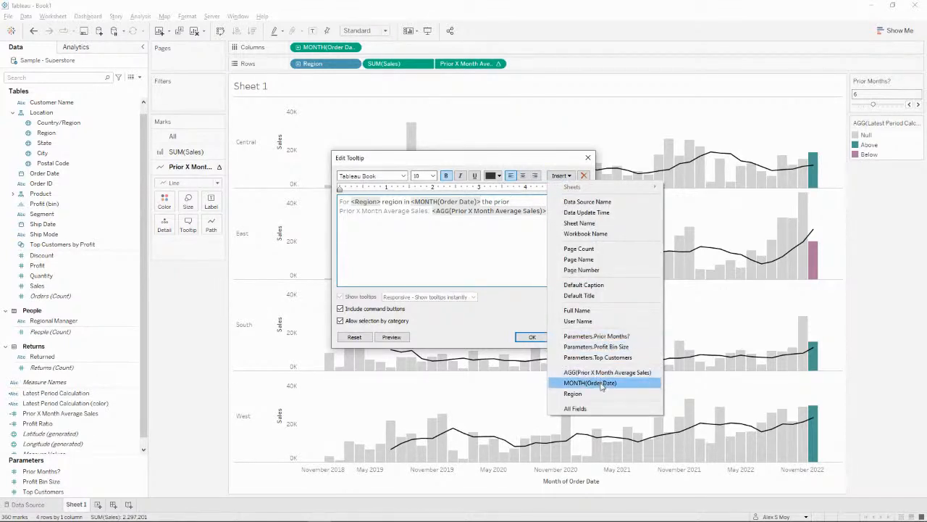
{"action": "left_click", "coordinate": [592, 336]}
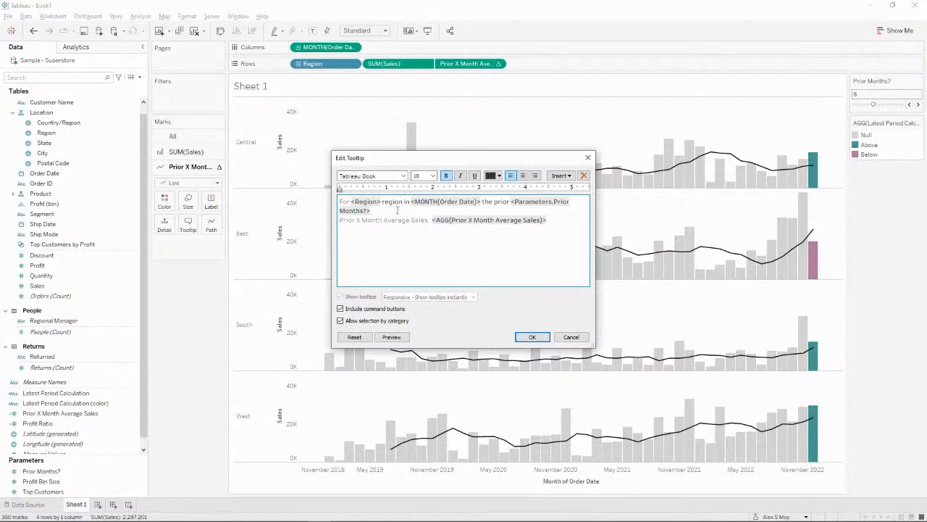
Add "moving average of sales was" after the parameter, replacing the label and spacing before the Prior X Month Average Sales field
{"action": "type", "text": "moving average of sales was"}
{"action": "left_click", "coordinate": [431, 220]}
{"action": "key", "text": "shift+Home"}
{"action": "key", "text": "BackSpace"}
{"action": "key", "text": "BackSpace"}
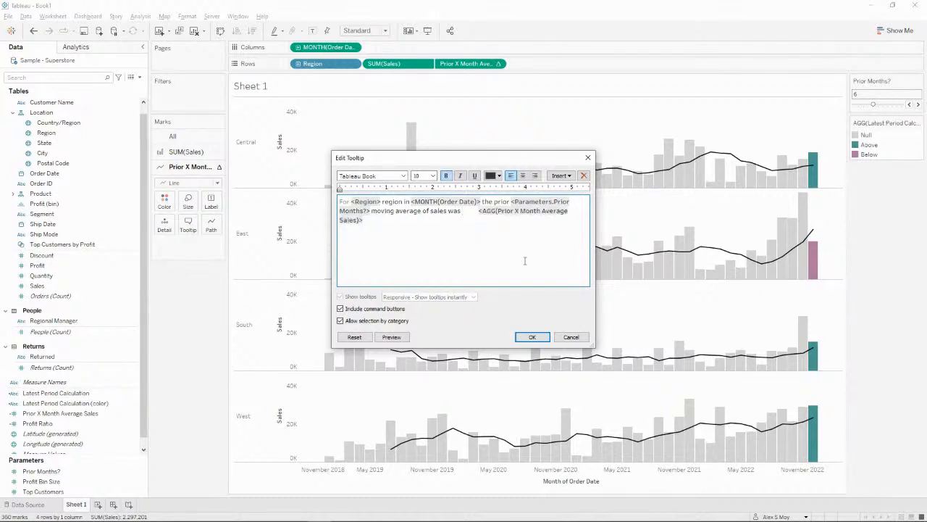
{"action": "key", "text": "Delete"}
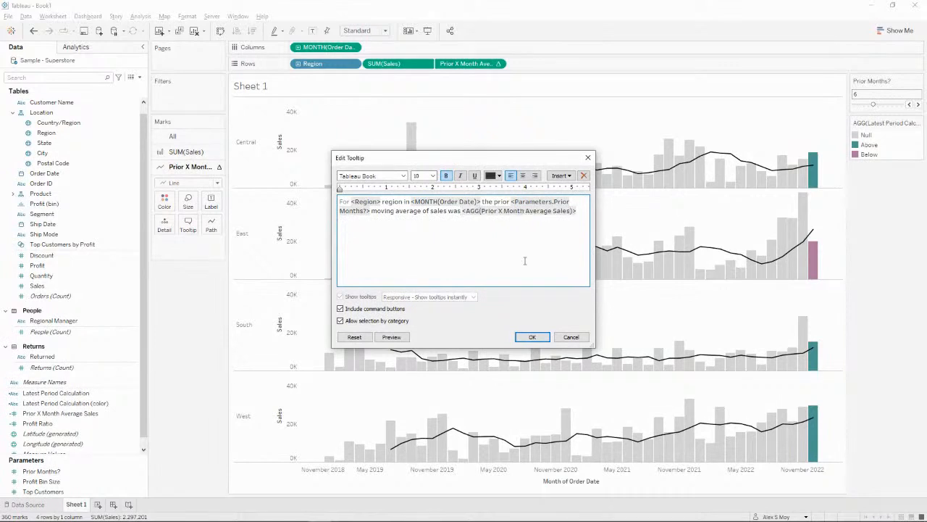
Color the tooltip text from "the prior" through "moving average of sales was" gray, including the parameter
{"action": "key", "text": "shift+Down"}
{"action": "key", "text": "ctrl+shift+Left"}
{"action": "key", "text": "ctrl+shift+Right"}
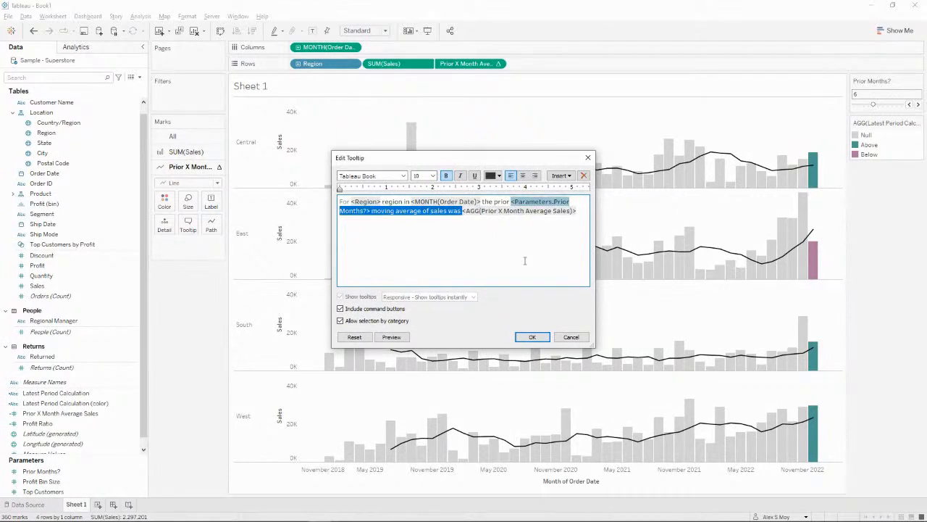
{"action": "key", "text": "Up"}
{"action": "key", "text": "Right"}
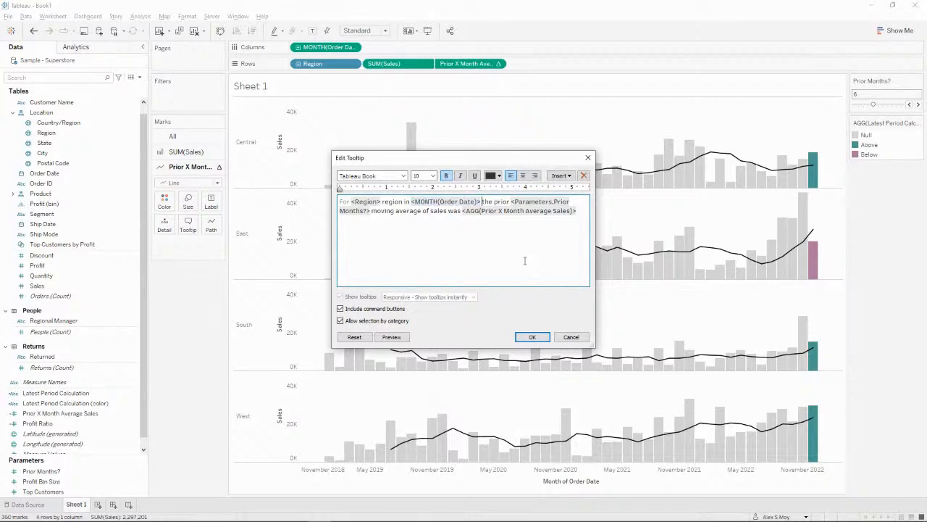
{"action": "key", "text": "shift+Down"}
{"action": "key", "text": "ctrl+shift+Left"}
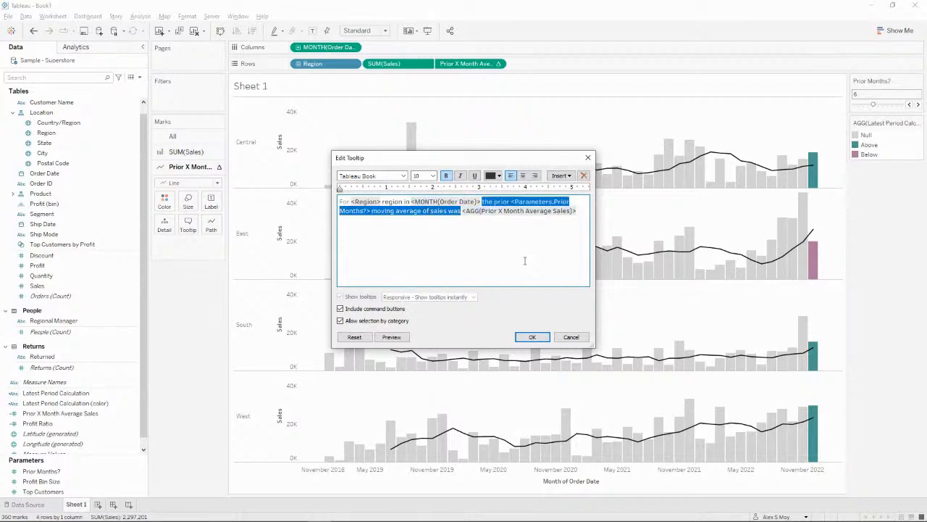
{"action": "left_click", "coordinate": [494, 177]}
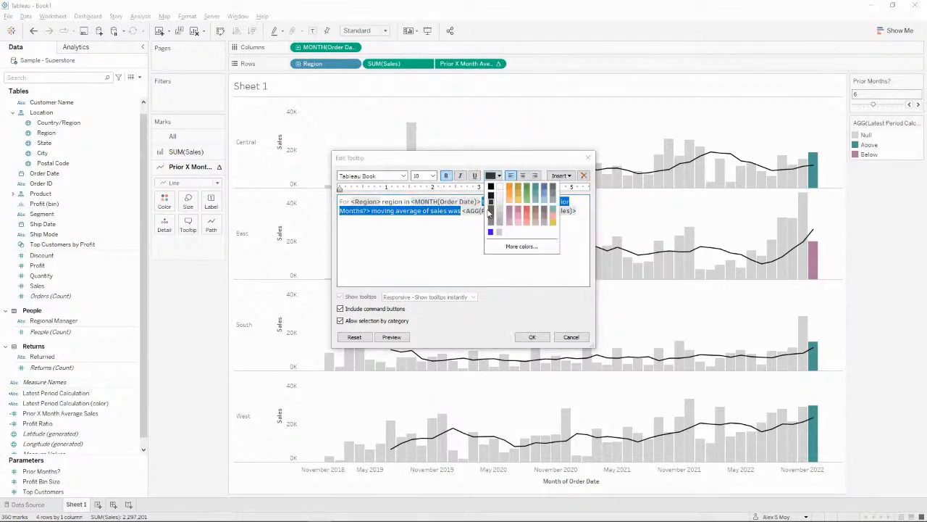
{"action": "left_click", "coordinate": [492, 216]}
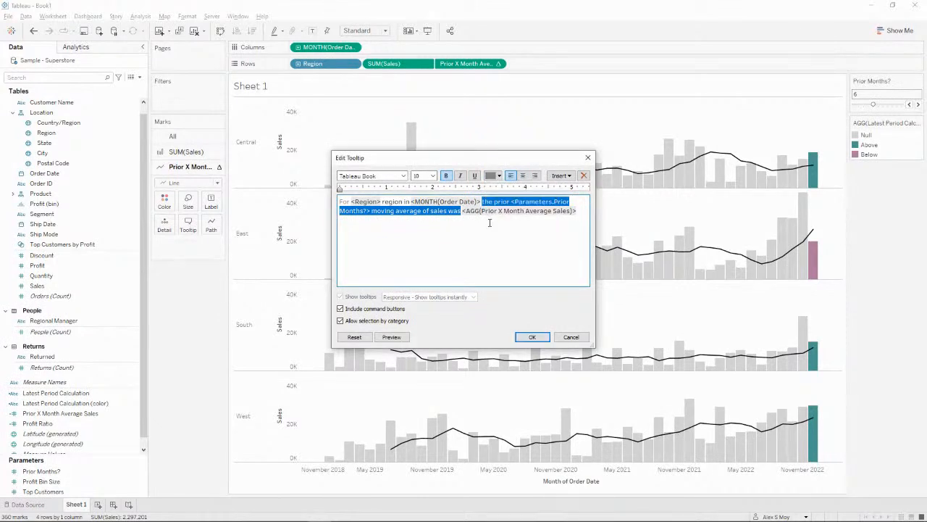
Color the tooltip words "region in" and "For" the same gray
{"action": "left_click", "coordinate": [490, 220]}
{"action": "left_click_drag", "start_coordinate": [410, 202], "coordinate": [383, 203]}
{"action": "left_click", "coordinate": [493, 177]}
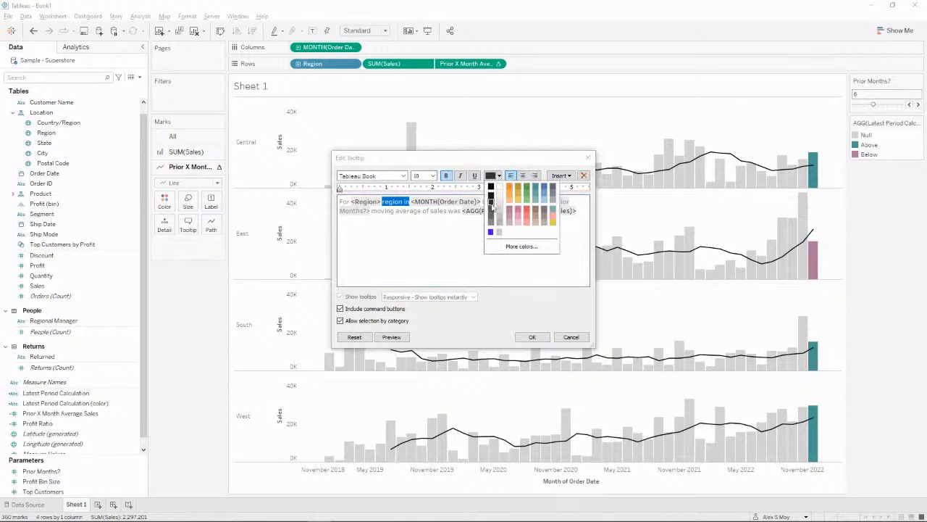
{"action": "left_click", "coordinate": [493, 223]}
{"action": "left_click", "coordinate": [349, 202]}
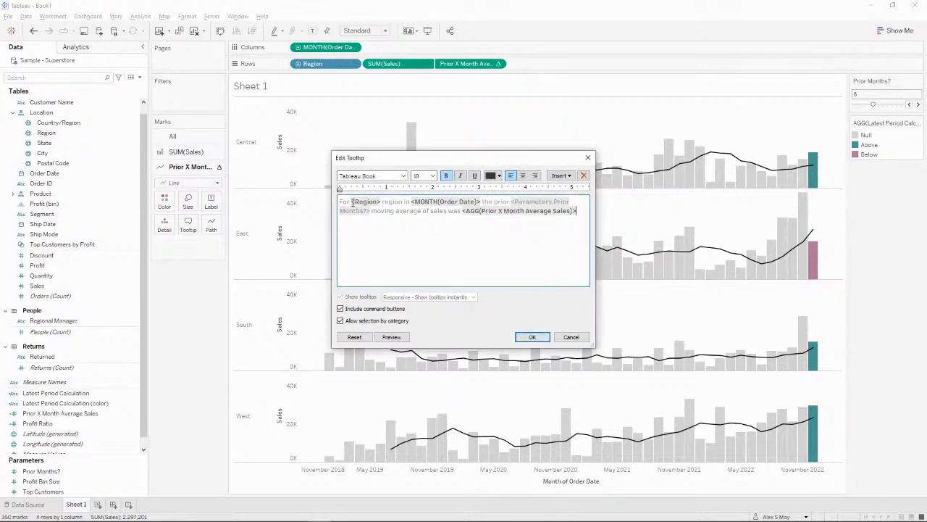
{"action": "double_click", "coordinate": [344, 202]}
{"action": "double_click", "coordinate": [341, 205]}
{"action": "left_click_drag", "start_coordinate": [349, 204], "coordinate": [337, 205]}
{"action": "left_click", "coordinate": [495, 175]}
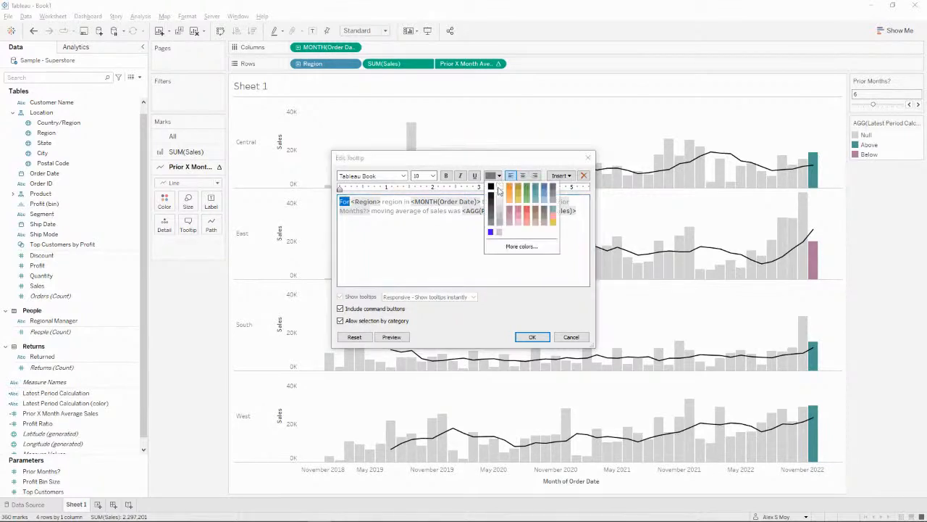
{"action": "left_click", "coordinate": [491, 222]}
{"action": "left_click", "coordinate": [461, 220]}
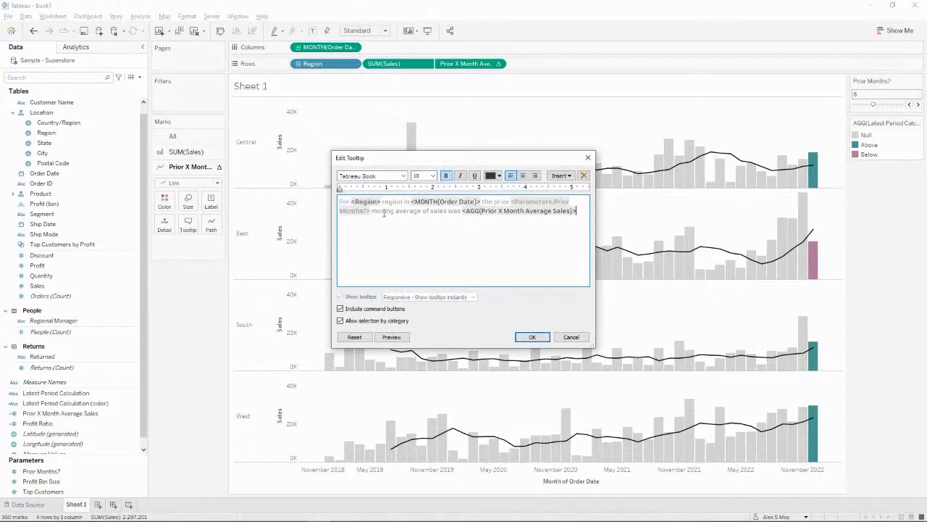
Remove bold from the Prior Months? parameter and the connecting words in the tooltip, keeping the other fields bold, and accept the tooltip
{"action": "left_click_drag", "start_coordinate": [372, 211], "coordinate": [513, 202]}
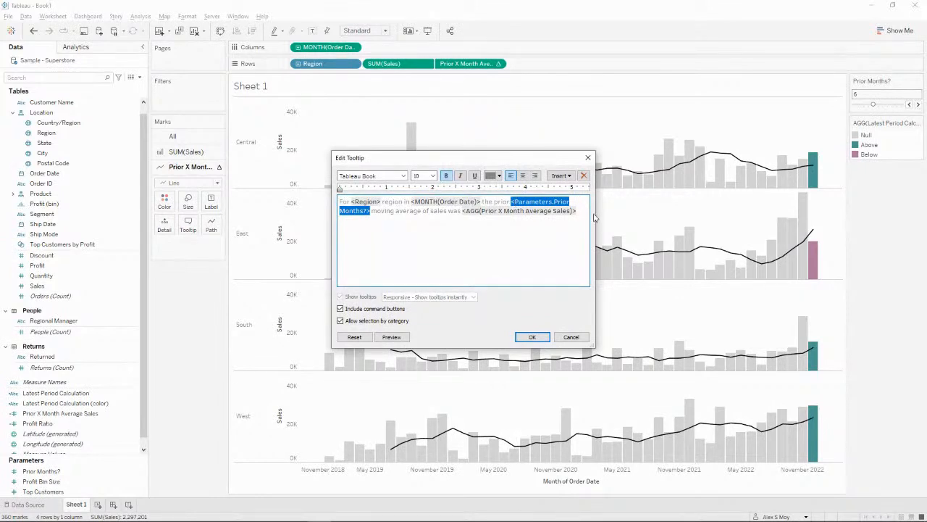
{"action": "left_click", "coordinate": [446, 177]}
{"action": "left_click", "coordinate": [510, 201]}
{"action": "left_click_drag", "start_coordinate": [510, 201], "coordinate": [482, 201]}
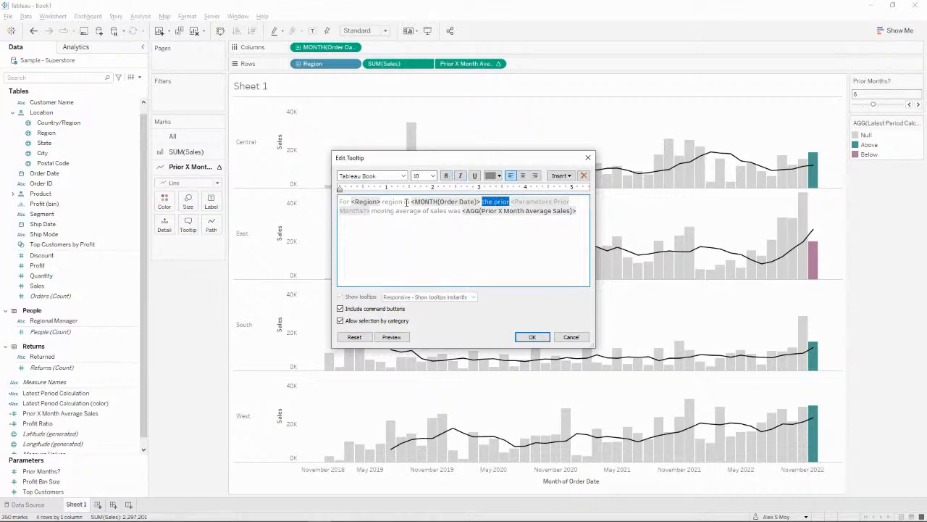
{"action": "left_click_drag", "start_coordinate": [410, 202], "coordinate": [380, 202]}
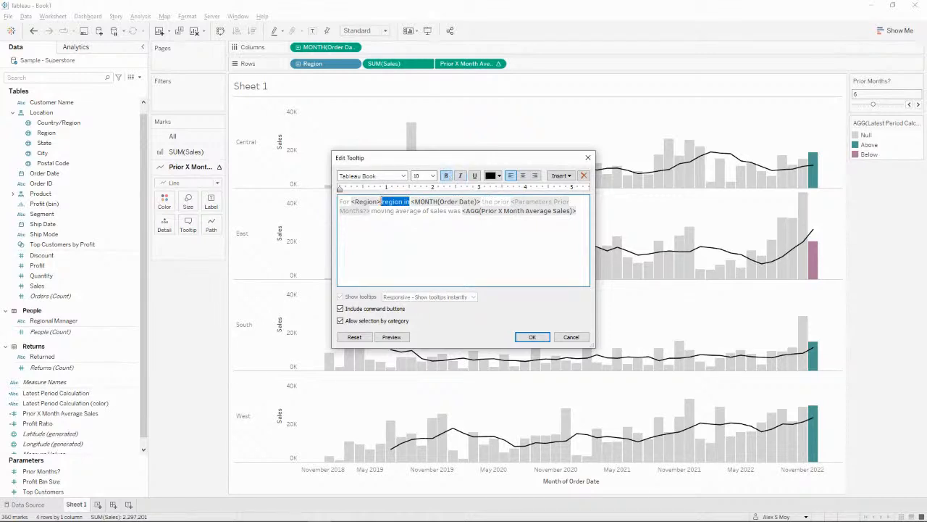
{"action": "left_click", "coordinate": [447, 176]}
{"action": "left_click", "coordinate": [437, 218]}
{"action": "left_click_drag", "start_coordinate": [461, 209], "coordinate": [371, 211]}
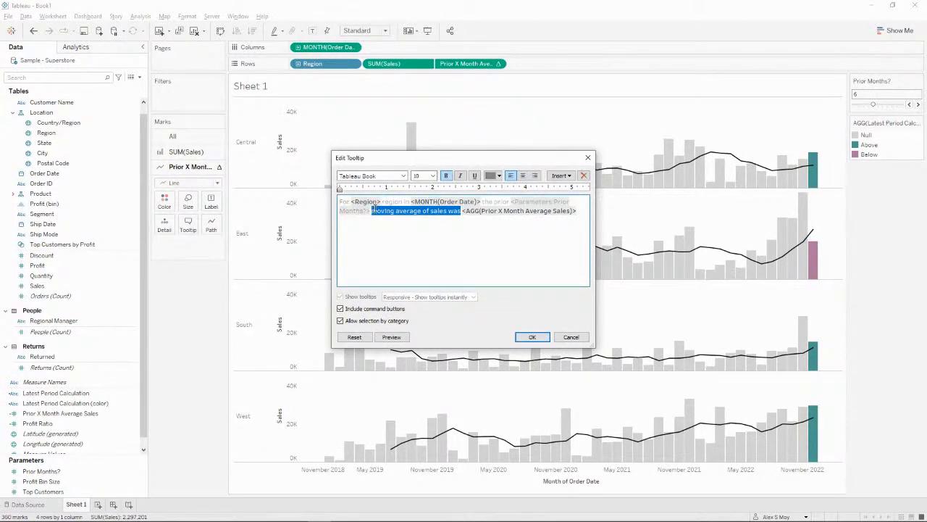
{"action": "left_click", "coordinate": [579, 211]}
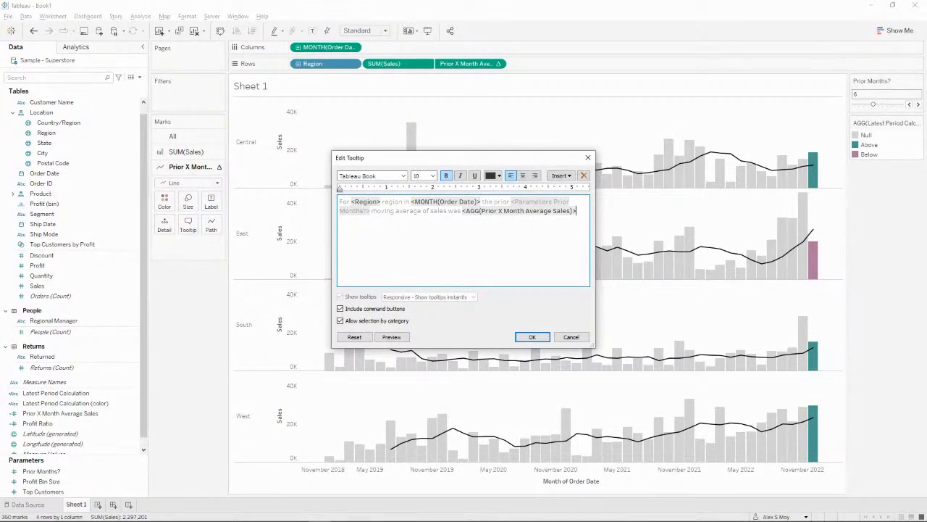
{"action": "left_click", "coordinate": [534, 336]}
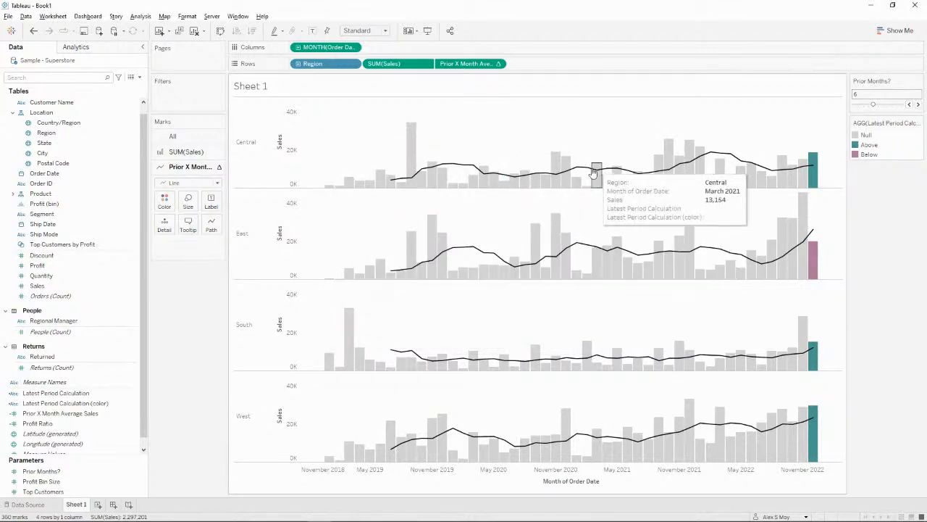
Lower the Prior Months? parameter to 3
{"action": "mouse_move", "coordinate": [584, 168]}
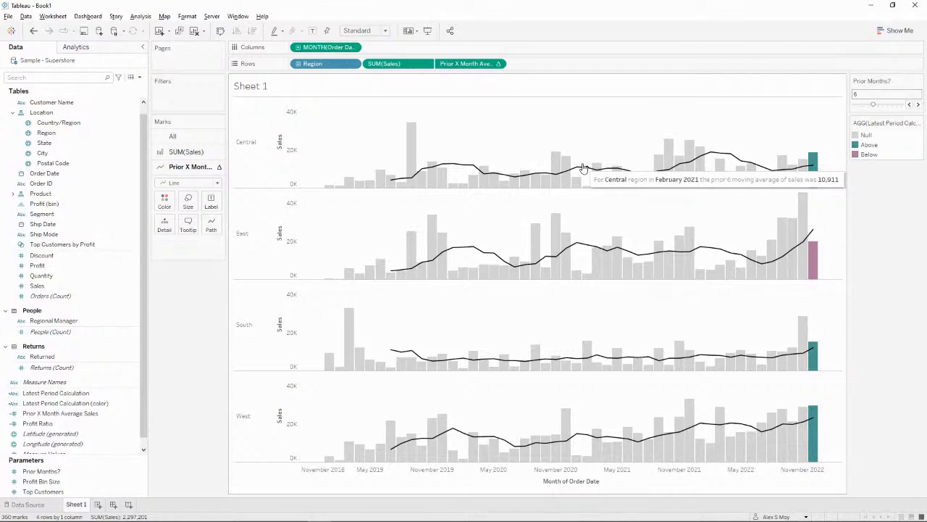
{"action": "mouse_move", "coordinate": [469, 166]}
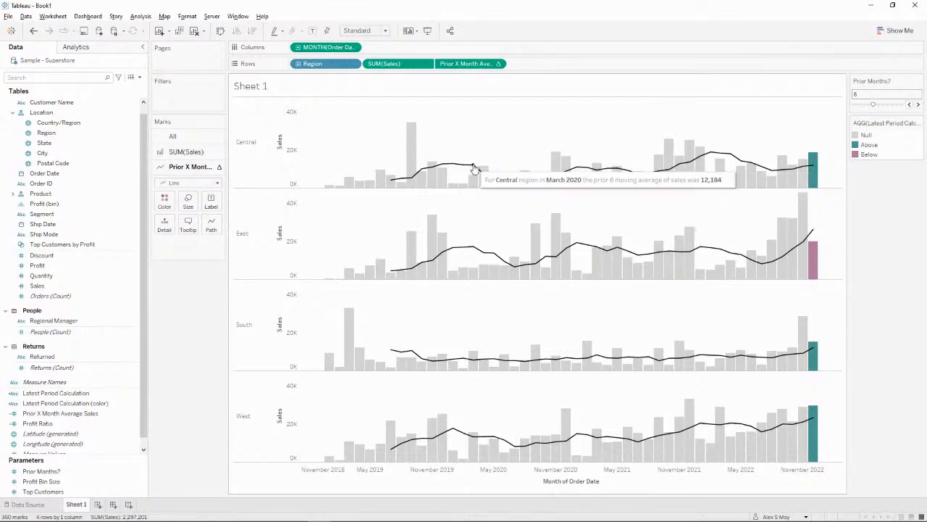
{"action": "mouse_move", "coordinate": [736, 156]}
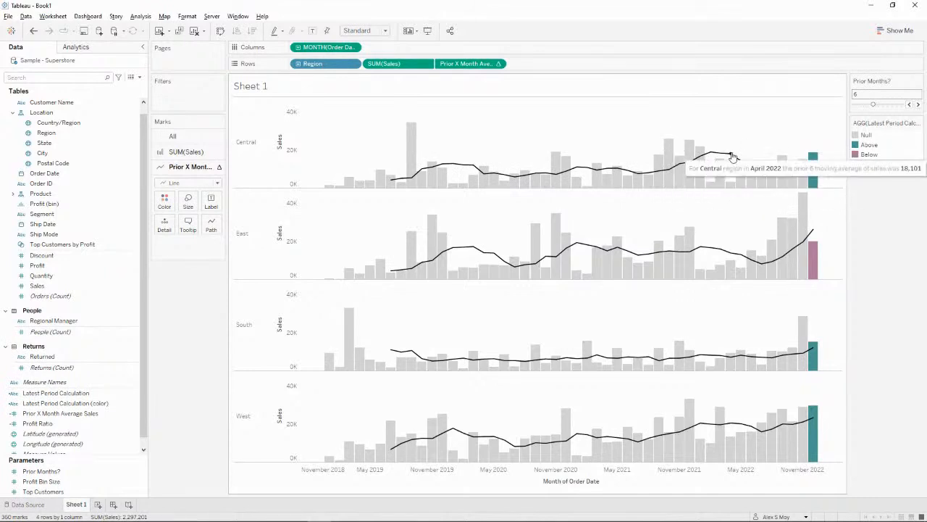
{"action": "left_click", "coordinate": [911, 105]}
{"action": "left_click", "coordinate": [911, 106]}
{"action": "left_click", "coordinate": [911, 105]}
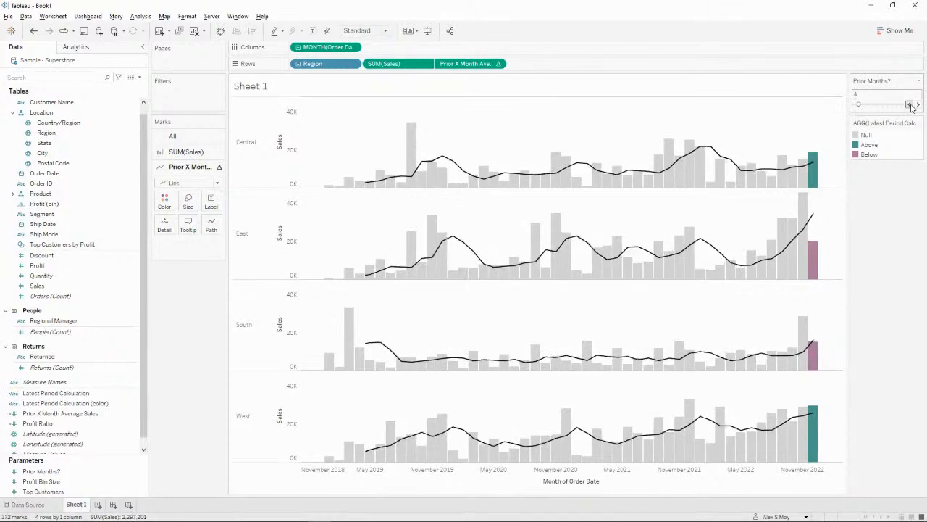
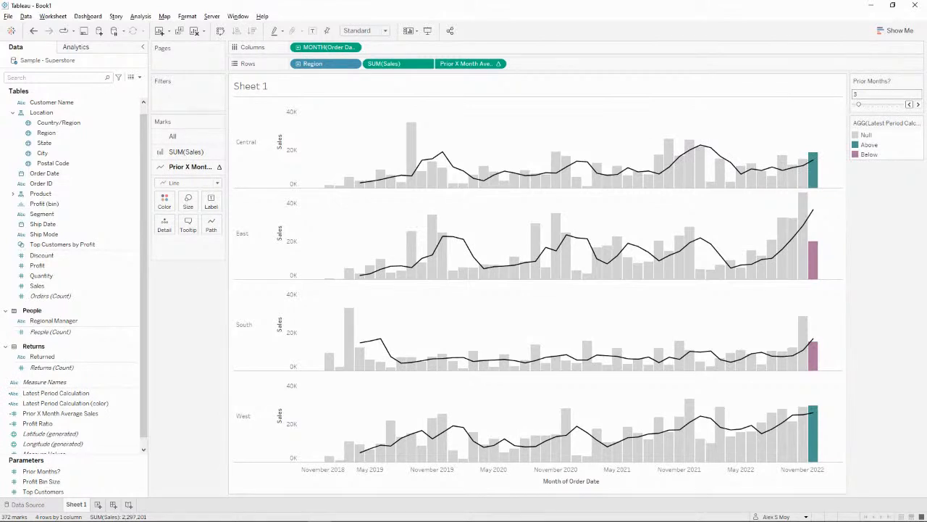
Slightly reduce the manual size of the SUM(Sales) bars
{"action": "mouse_move", "coordinate": [701, 147]}
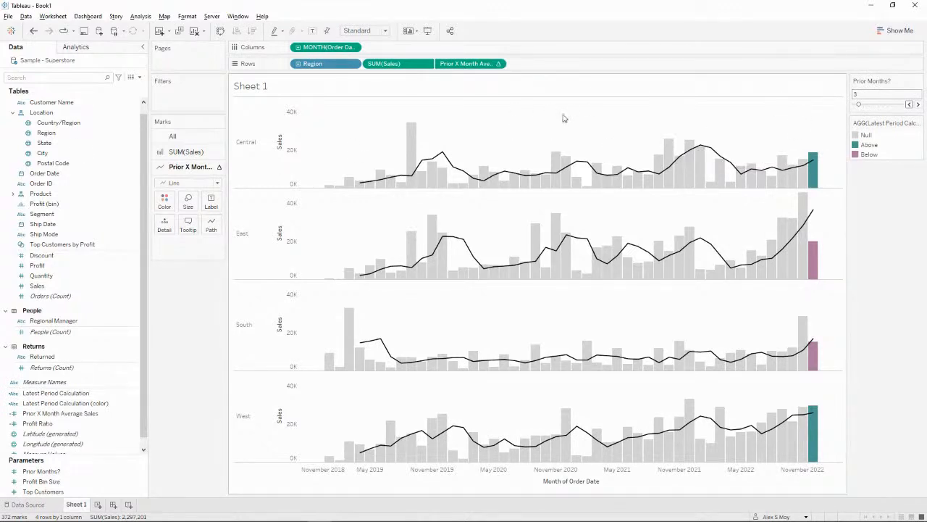
{"action": "mouse_move", "coordinate": [721, 276]}
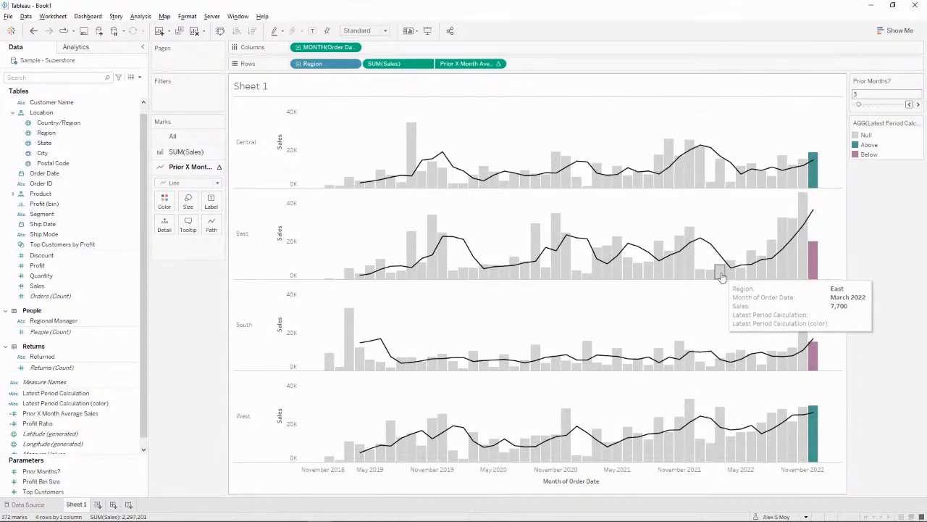
{"action": "left_click", "coordinate": [187, 151]}
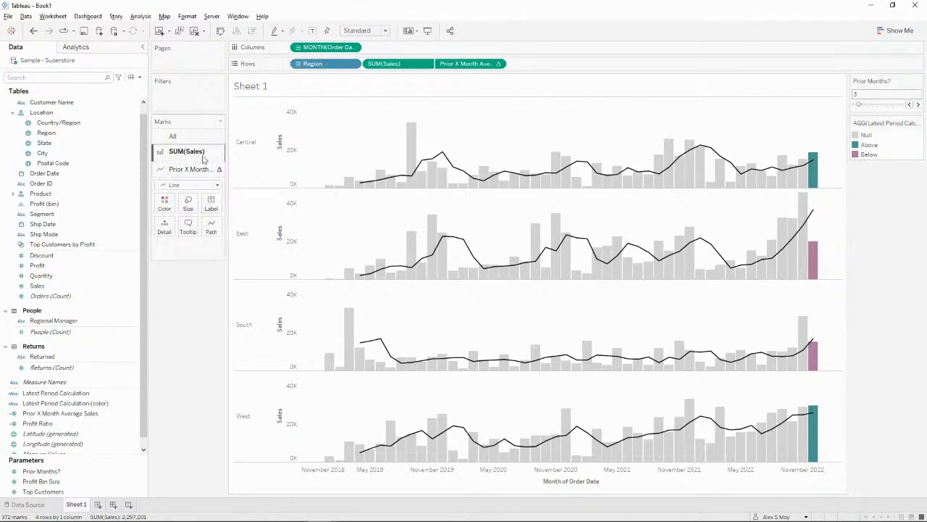
{"action": "left_click_drag", "start_coordinate": [150, 214], "coordinate": [134, 214]}
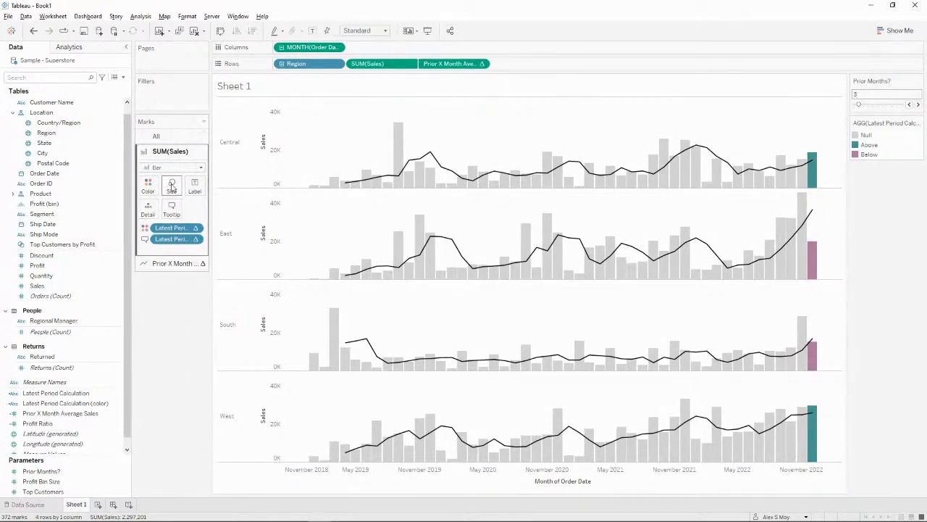
{"action": "left_click", "coordinate": [173, 186]}
{"action": "left_click_drag", "start_coordinate": [261, 255], "coordinate": [257, 254]}
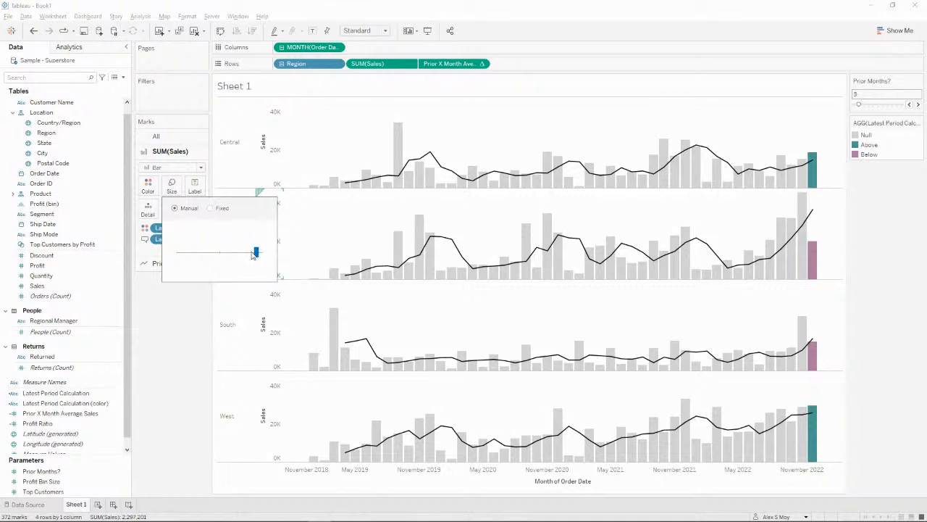
{"action": "left_click", "coordinate": [185, 324]}
Copy the full tooltip text of the Prior X Month Average Sales line, leaving that tooltip as it is
{"action": "mouse_move", "coordinate": [535, 163]}
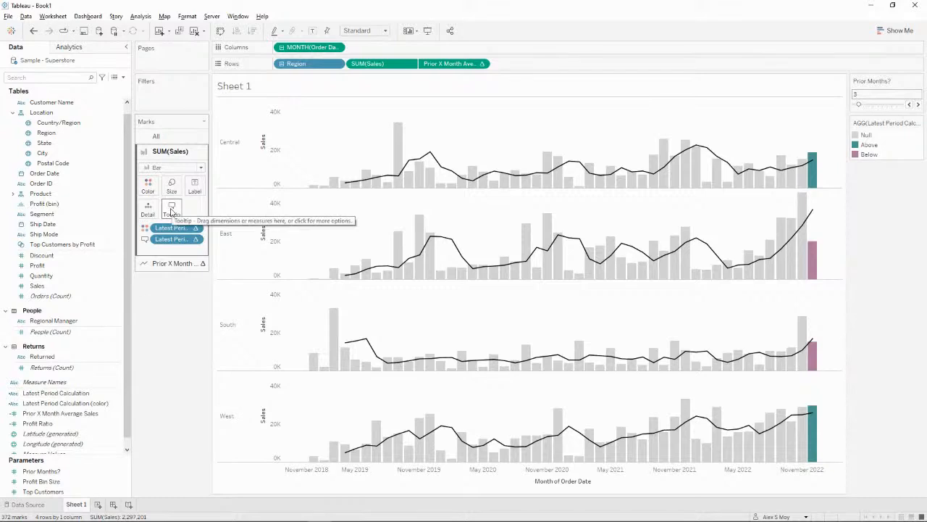
{"action": "left_click", "coordinate": [178, 263]}
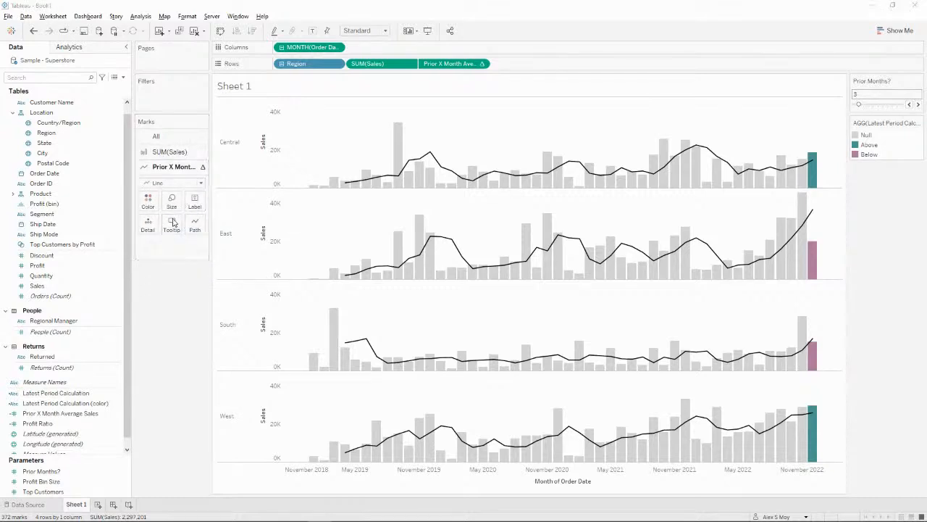
{"action": "left_click", "coordinate": [173, 224]}
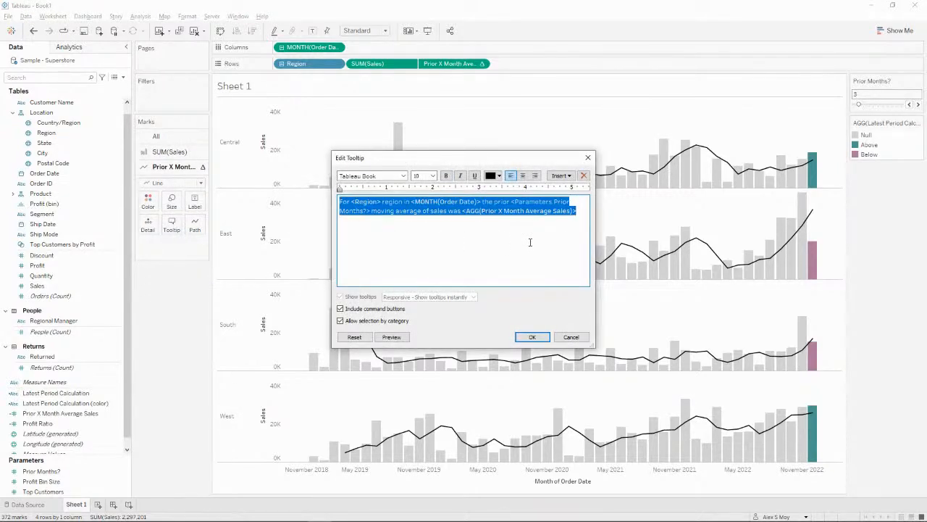
{"action": "left_click", "coordinate": [583, 339]}
Paste the copied sentence above the existing fields in the SUM(Sales) tooltip, separated by a blank line
{"action": "left_click", "coordinate": [169, 151]}
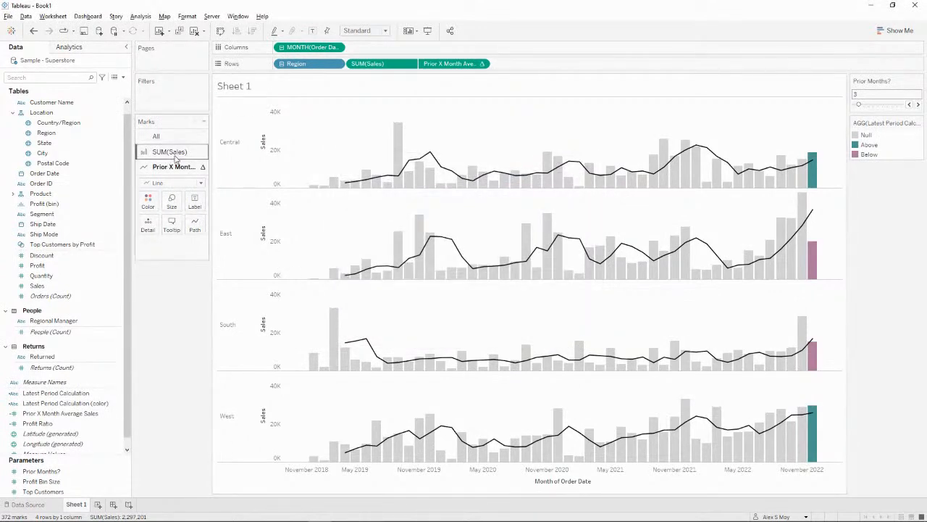
{"action": "left_click", "coordinate": [171, 210]}
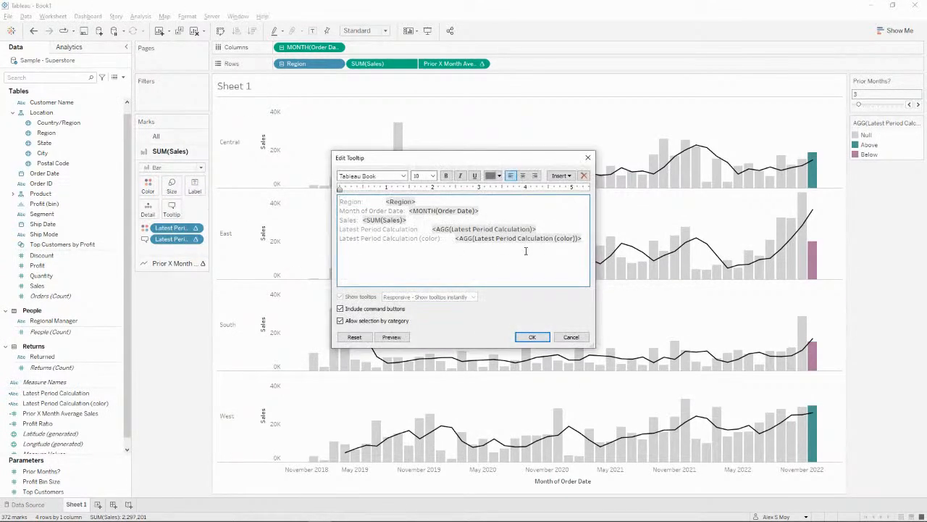
{"action": "key", "text": "Return"}
{"action": "key", "text": "Return"}
{"action": "key", "text": "Up"}
{"action": "key", "text": "Up"}
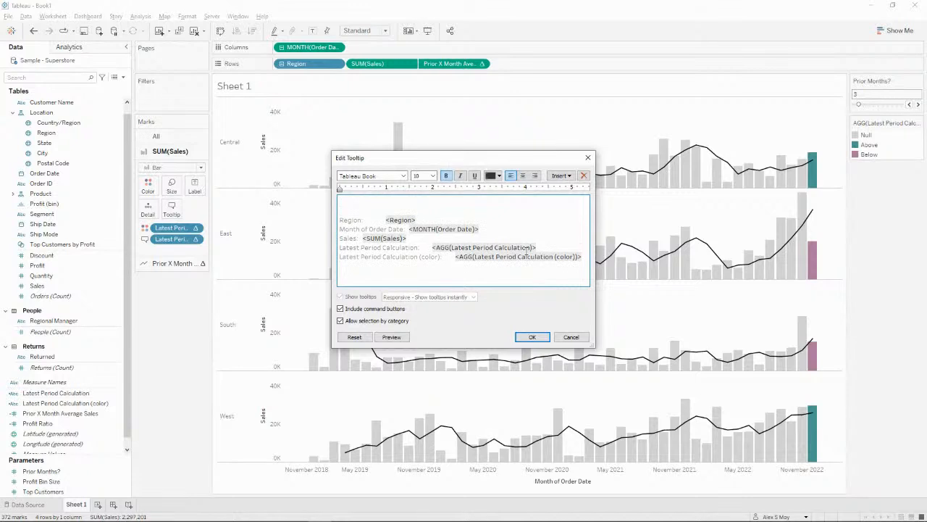
{"action": "type", "text": "For <Region> region in <MONTH(Order Date)> the prior <Parameters.Prior Months?> moving average of sales was <AGG(Prior X Month Average Sales)>"}
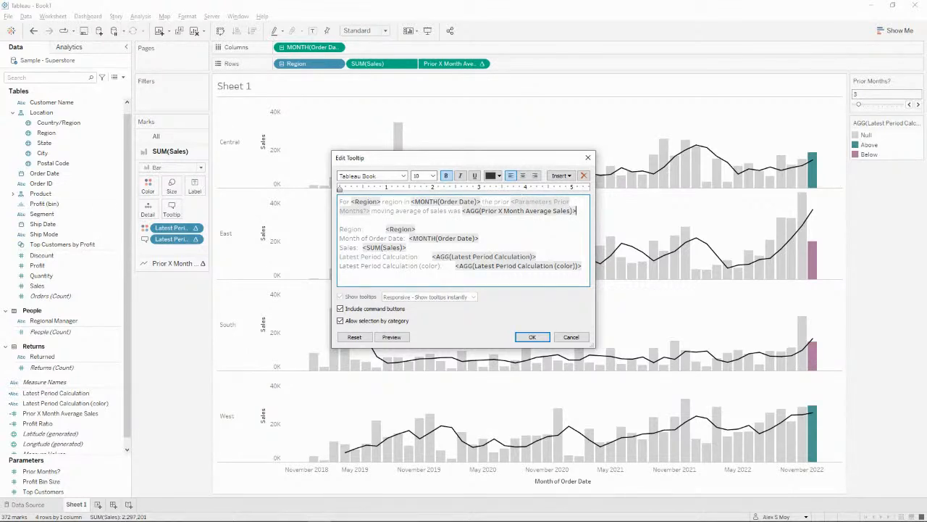
Delete "prior <Parameters.Prior Months?> moving average of" from the pasted tooltip sentence
{"action": "left_click", "coordinate": [553, 214]}
{"action": "key", "text": "ctrl+shift+Right"}
{"action": "key", "text": "ctrl+shift+Right"}
{"action": "key", "text": "ctrl+shift+Right"}
{"action": "key", "text": "ctrl+shift+Right"}
{"action": "key", "text": "ctrl+shift+Right"}
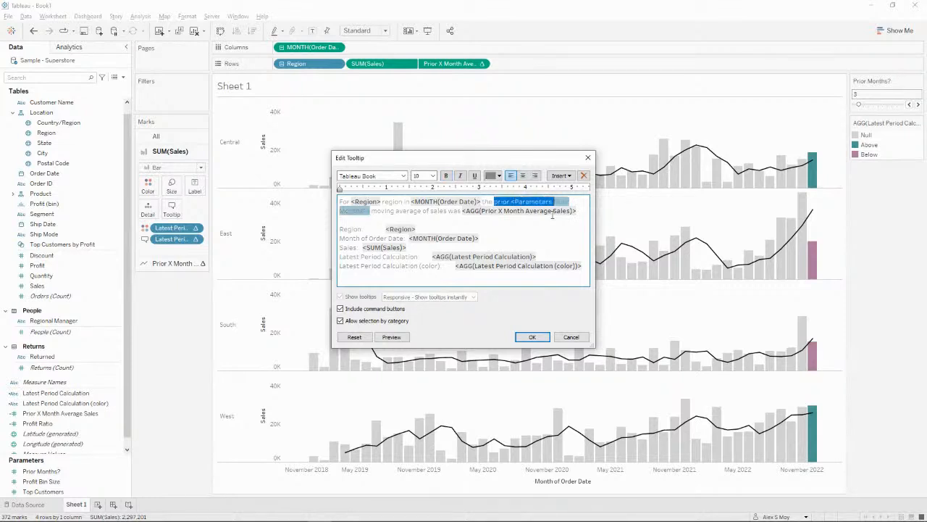
{"action": "key", "text": "Delete"}
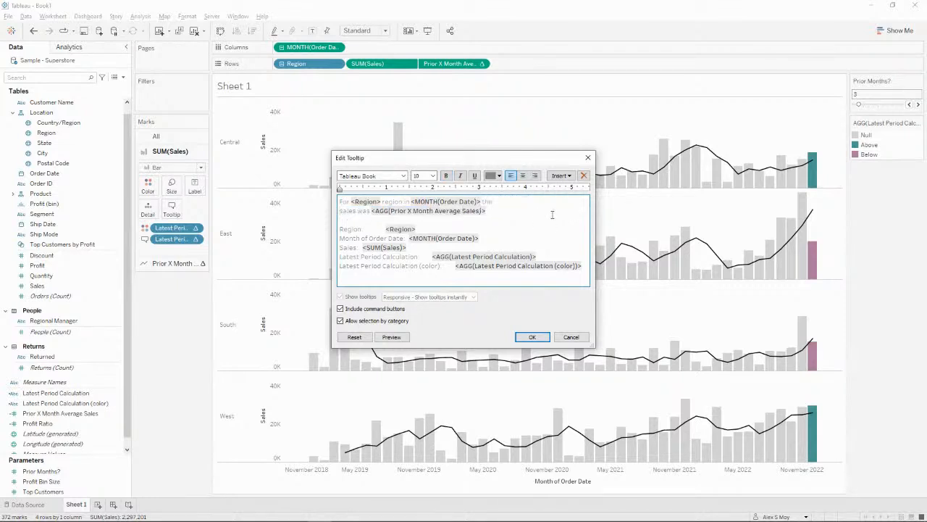
Delete everything from the Prior X Month Average Sales field through the "Sales:" label so the sentence ends with <SUM(Sales)>
{"action": "key", "text": "ctrl+Right"}
{"action": "key", "text": "ctrl+Right"}
{"action": "key", "text": "shift+Down"}
{"action": "key", "text": "shift+Down"}
{"action": "key", "text": "shift+Down"}
{"action": "key", "text": "shift+Down"}
{"action": "key", "text": "ctrl+shift+Left"}
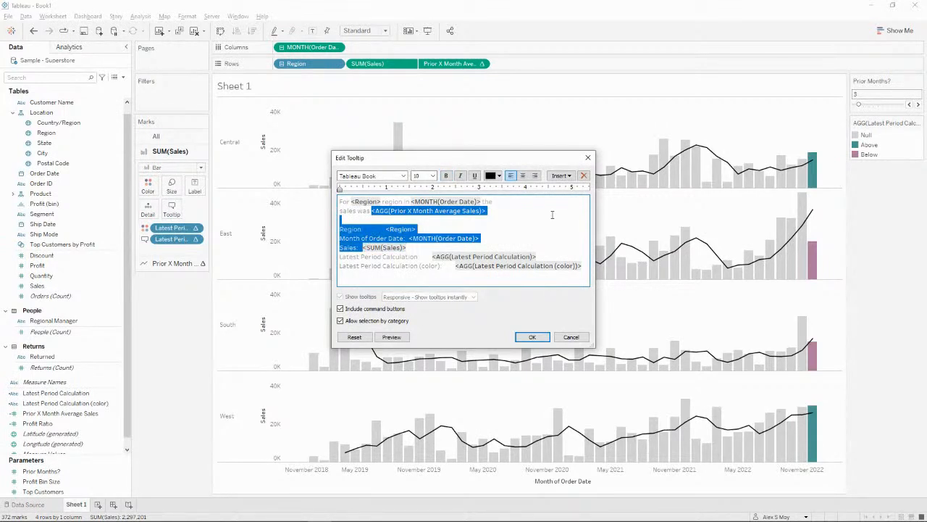
{"action": "key", "text": "Delete"}
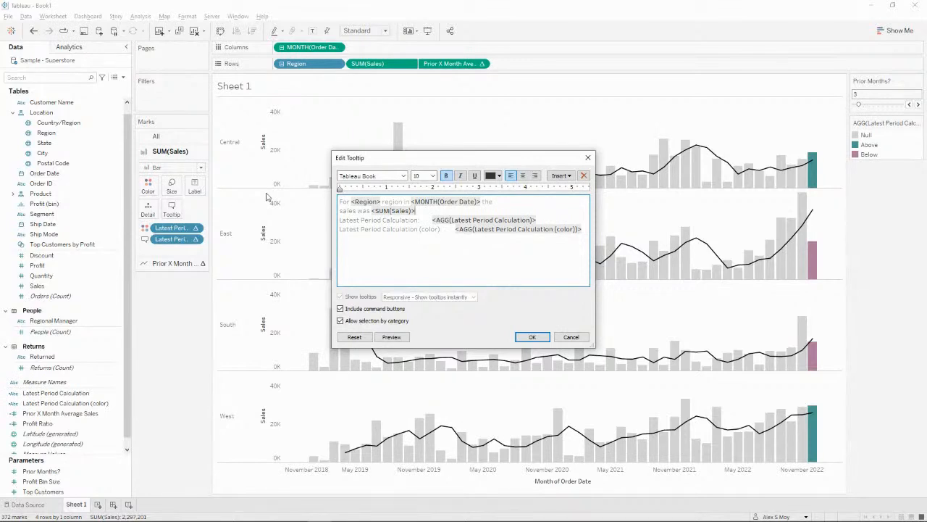
Put the Latest Period Calculation field without its label below a blank line, remove the Latest Period Calculation (color) line, and accept the tooltip
{"action": "left_click", "coordinate": [429, 219]}
{"action": "key", "text": "Return"}
{"action": "key", "text": "ctrl+shift+Right"}
{"action": "key", "text": "ctrl+shift+Right"}
{"action": "key", "text": "ctrl+shift+Right"}
{"action": "key", "text": "Delete"}
{"action": "key", "text": "Down"}
{"action": "key", "text": "shift+End"}
{"action": "key", "text": "Delete"}
{"action": "key", "text": "BackSpace"}
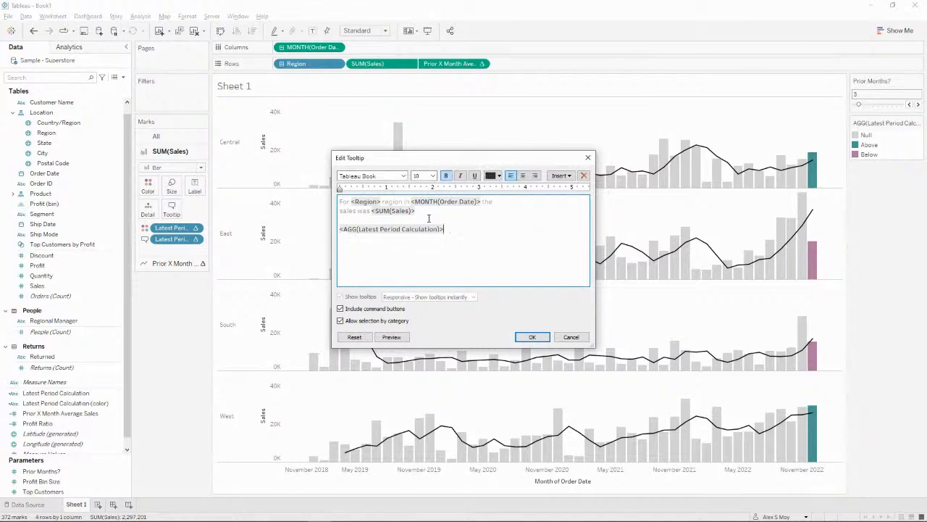
{"action": "left_click", "coordinate": [534, 338]}
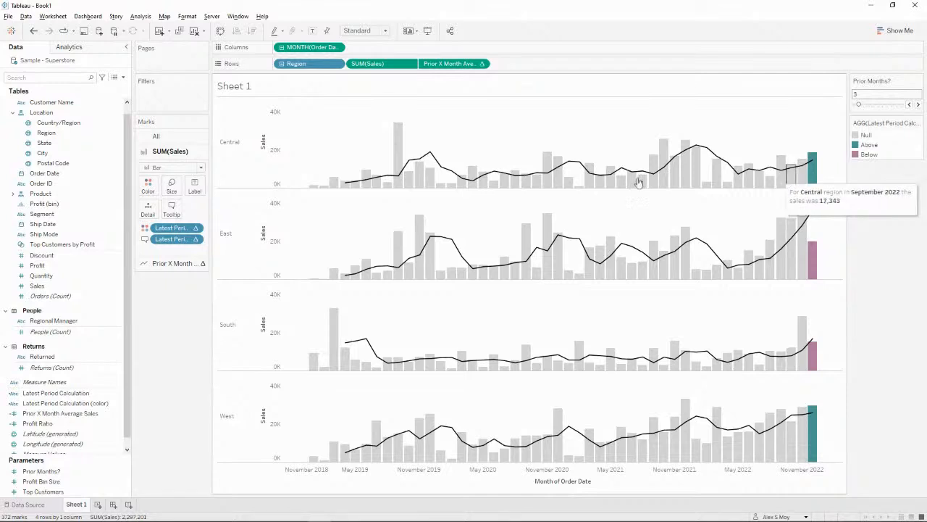
Join the SUM(Sales) tooltip sentence onto one line, accept it, and check the tooltip on the Central region bars
{"action": "left_click", "coordinate": [174, 210]}
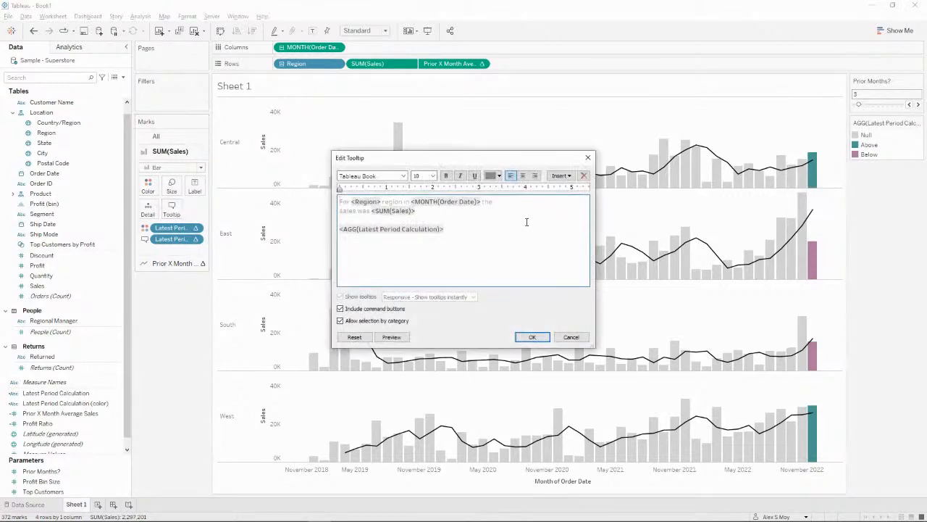
{"action": "key", "text": "BackSpace"}
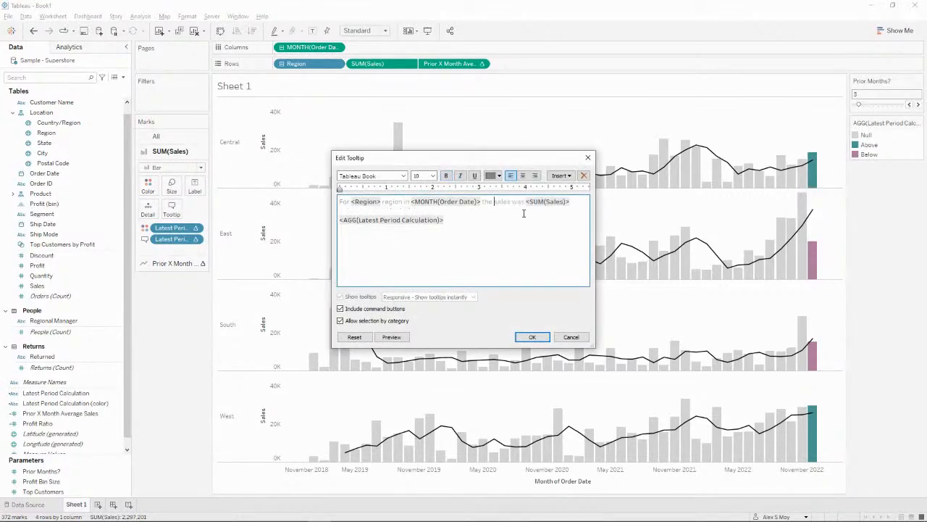
{"action": "left_click", "coordinate": [530, 338]}
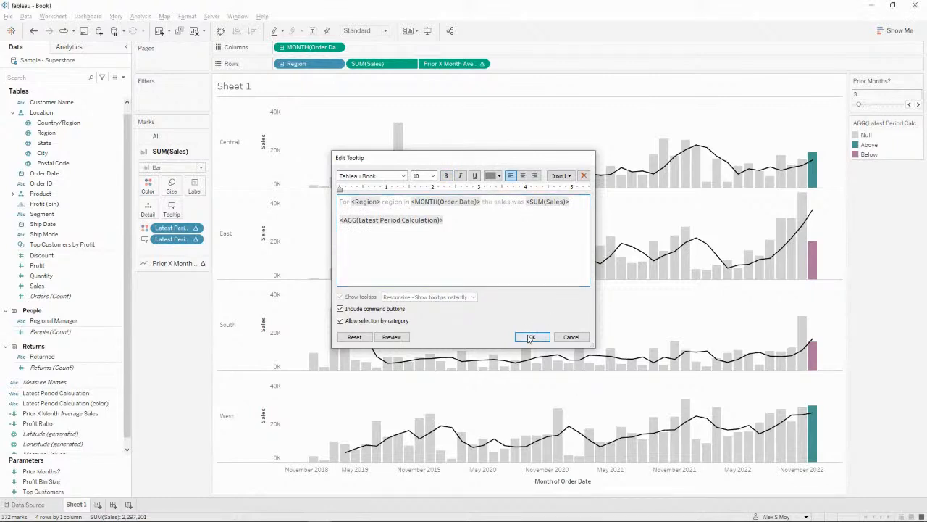
{"action": "mouse_move", "coordinate": [685, 169]}
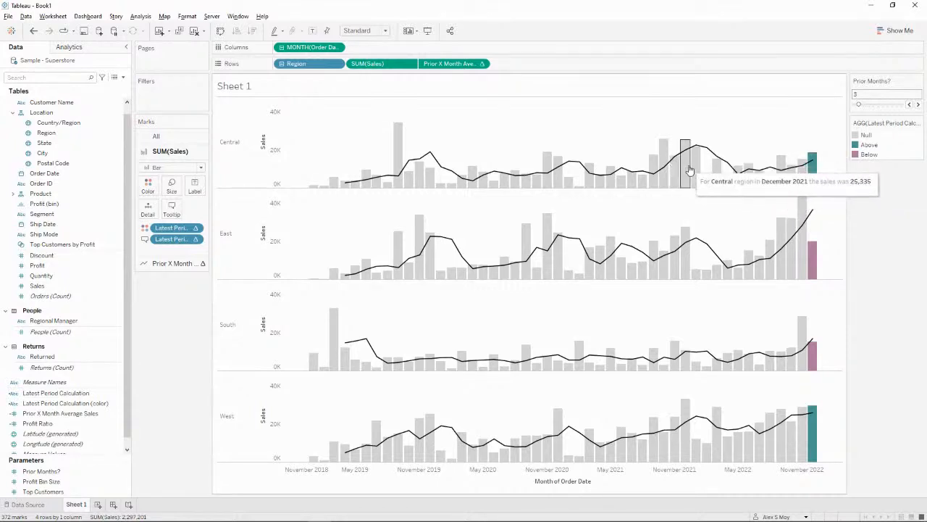
{"action": "mouse_move", "coordinate": [817, 185]}
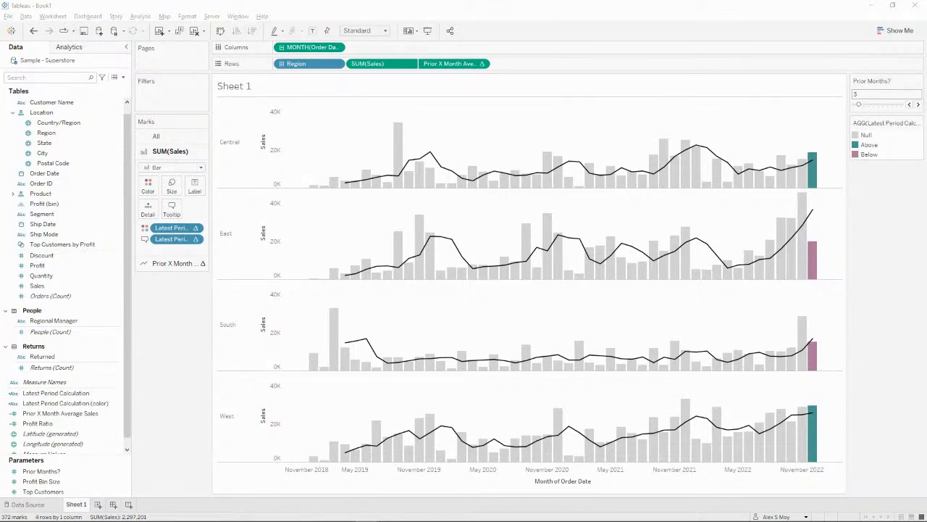
Rename Sheet 1 as "Rolling Avg X Sales"
{"action": "left_click", "coordinate": [80, 508]}
{"action": "double_click", "coordinate": [78, 506]}
{"action": "type", "text": "Rolling"}
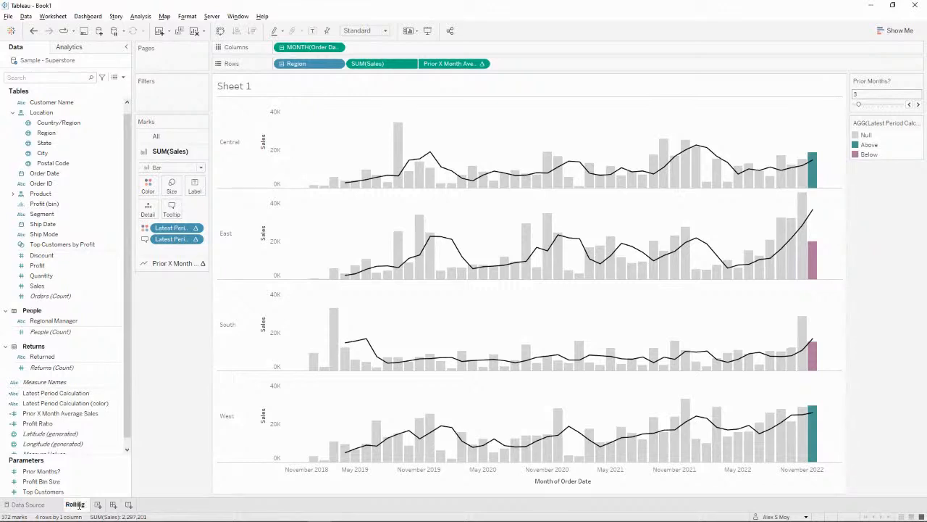
{"action": "type", "text": " X Sales"}
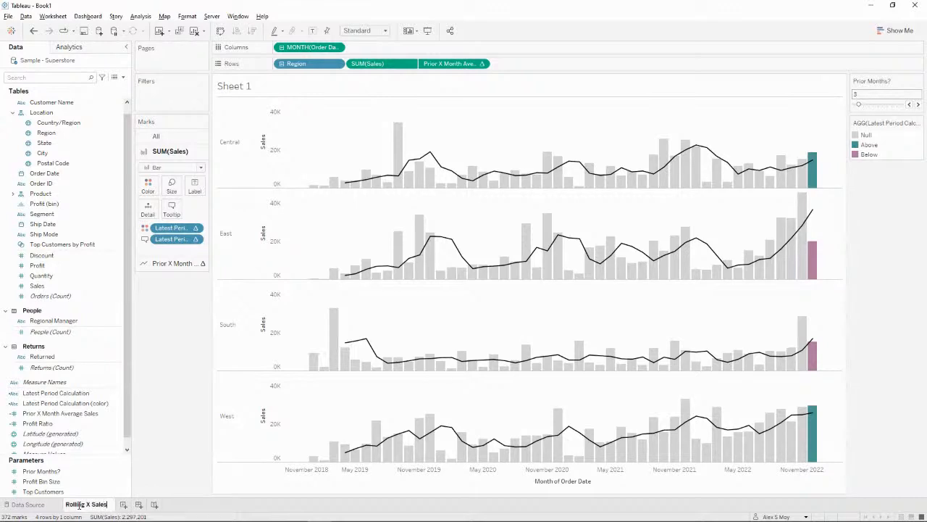
{"action": "key", "text": "Left"}
{"action": "key", "text": "Left"}
{"action": "key", "text": "Left"}
{"action": "key", "text": "Left"}
{"action": "key", "text": "Left"}
{"action": "key", "text": "Left"}
{"action": "key", "text": "Left"}
{"action": "type", "text": "Avg"}
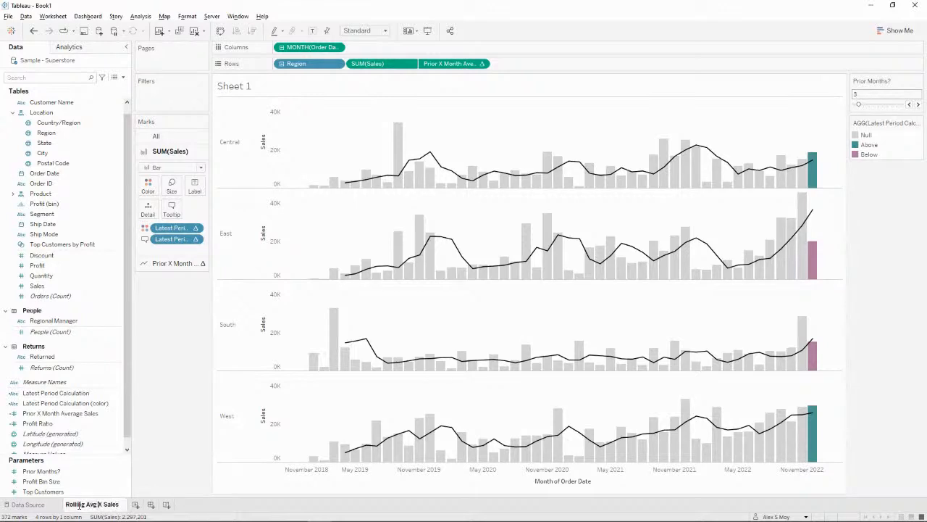
{"action": "key", "text": "Return"}
Move the X in the worksheet name so it reads "Rolling X Avg Sales"
{"action": "double_click", "coordinate": [100, 507]}
{"action": "left_click", "coordinate": [100, 505]}
{"action": "key", "text": "BackSpace"}
{"action": "key", "text": "BackSpace"}
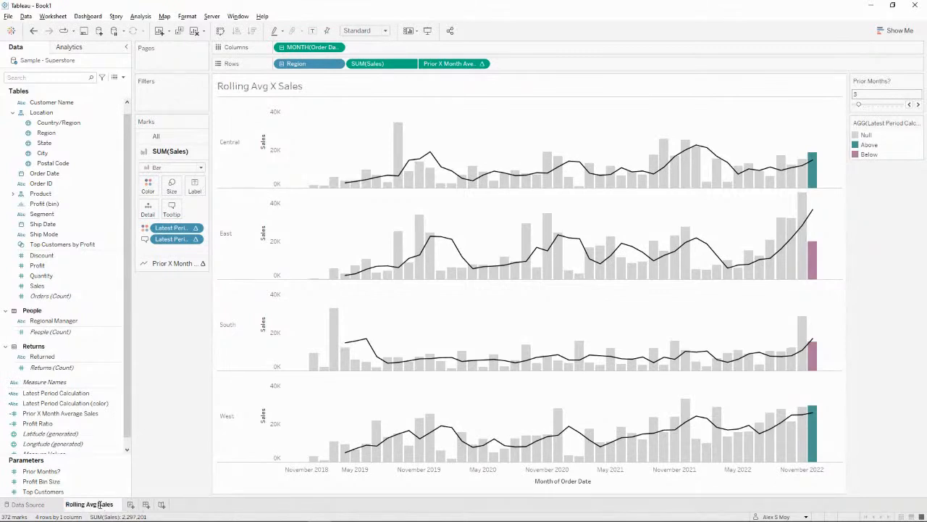
{"action": "left_click", "coordinate": [86, 505]}
{"action": "type", "text": "X"}
{"action": "key", "text": "Return"}
Create a new dashboard with a custom fixed size of 800 px wide by 750 px high
{"action": "left_click", "coordinate": [146, 505]}
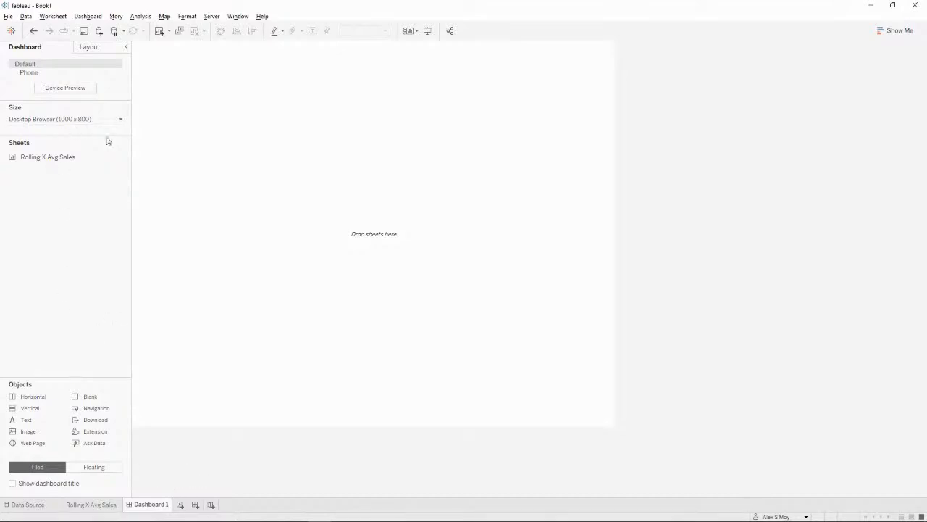
{"action": "left_click", "coordinate": [85, 119]}
{"action": "left_click", "coordinate": [31, 178]}
{"action": "double_click", "coordinate": [30, 178]}
{"action": "type", "text": "800"}
{"action": "key", "text": "Tab"}
{"action": "type", "text": "700"}
{"action": "key", "text": "Return"}
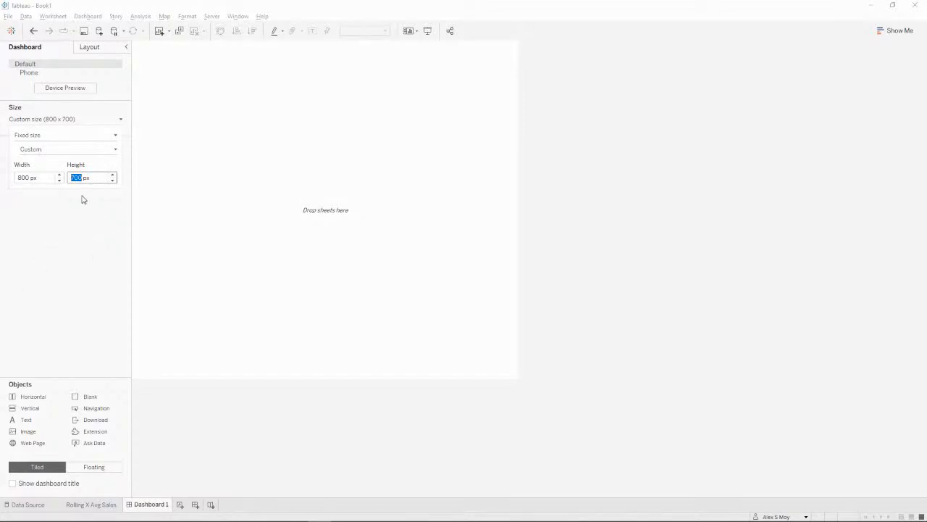
{"action": "type", "text": "750"}
{"action": "key", "text": "Return"}
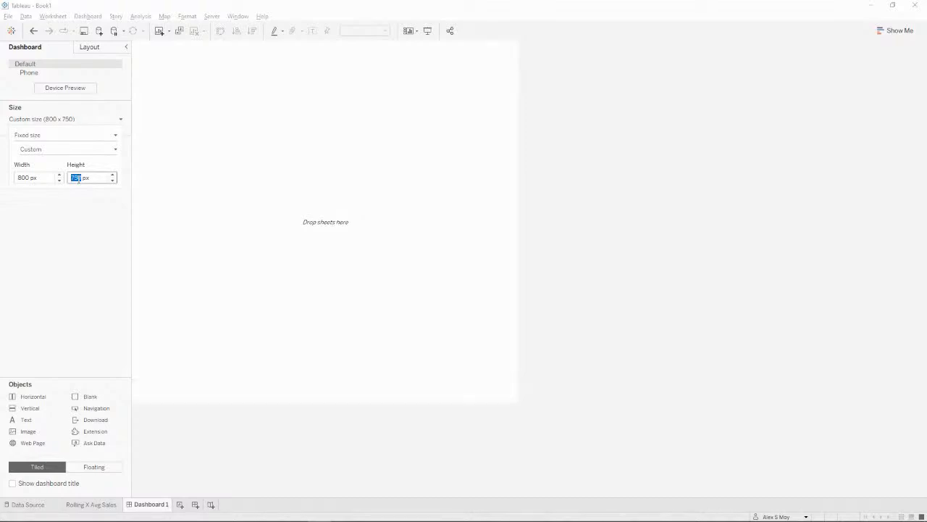
{"action": "left_click", "coordinate": [54, 269]}
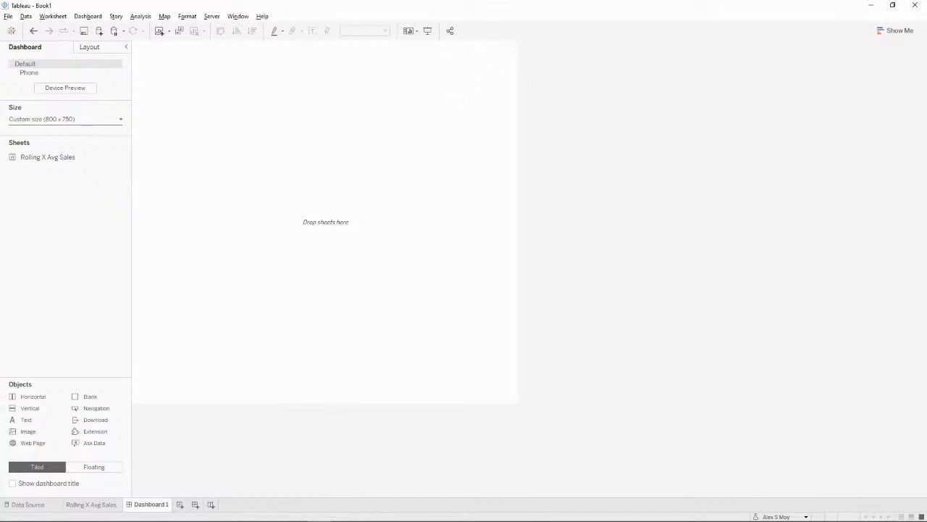
Place the Rolling X Avg Sales sheet on the dashboard and remove its Latest Period Calculation color legend
{"action": "left_click_drag", "start_coordinate": [47, 157], "coordinate": [338, 265]}
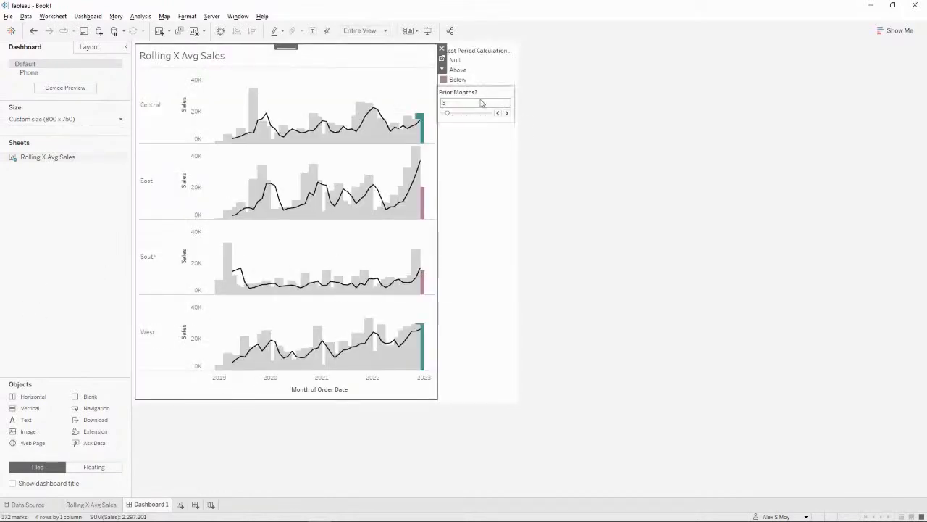
{"action": "right_click", "coordinate": [498, 74]}
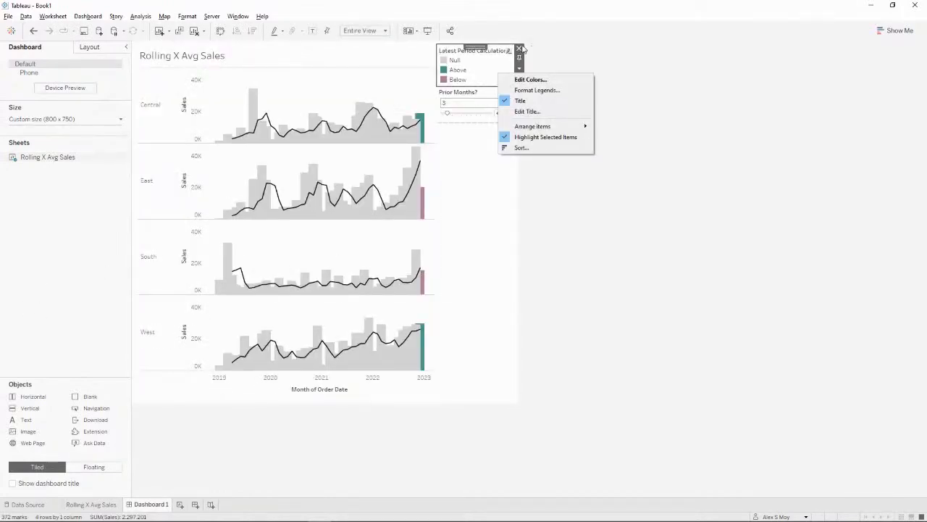
{"action": "left_click", "coordinate": [521, 49]}
Float the Prior Months? parameter control over the chart's upper-right corner and hide the worksheet title
{"action": "left_click", "coordinate": [497, 52]}
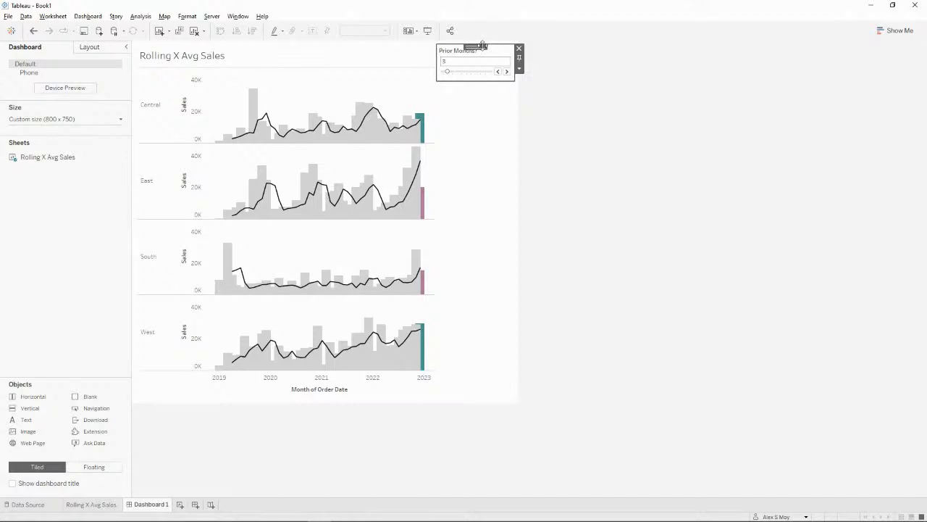
{"action": "mouse_move", "coordinate": [482, 46]}
{"action": "left_mouse_down"}
{"action": "mouse_move", "coordinate": [393, 73]}
{"action": "mouse_move", "coordinate": [395, 61]}
{"action": "mouse_move", "coordinate": [476, 41]}
{"action": "mouse_move", "coordinate": [469, 45]}
{"action": "left_mouse_up"}
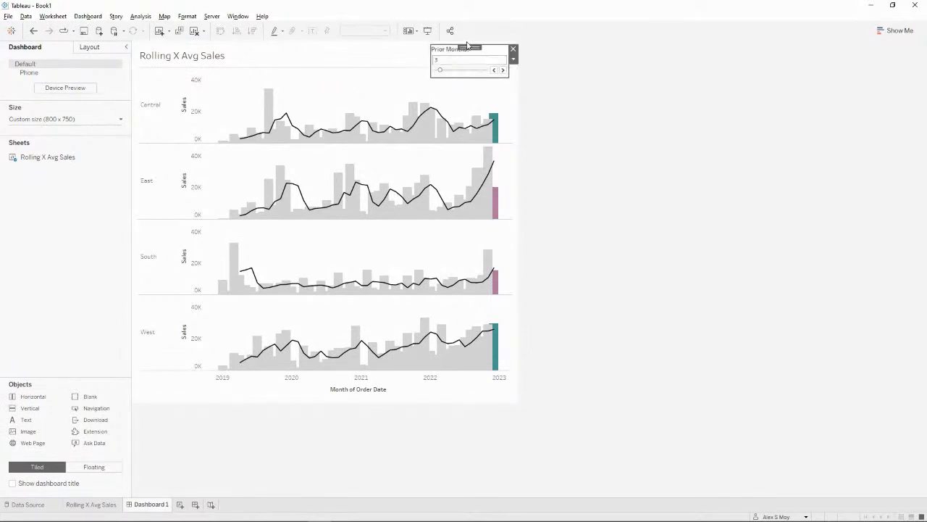
{"action": "right_click", "coordinate": [211, 64]}
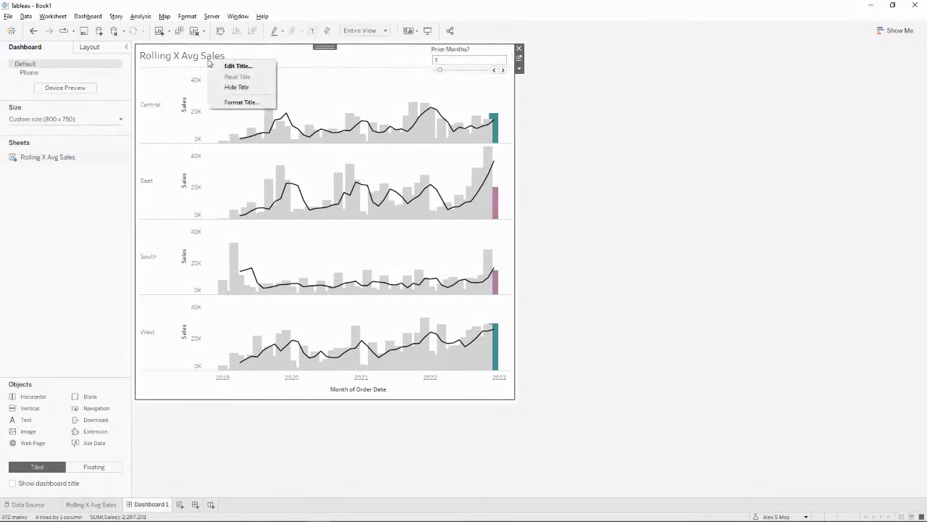
{"action": "left_click", "coordinate": [241, 88]}
{"action": "left_click", "coordinate": [58, 242]}
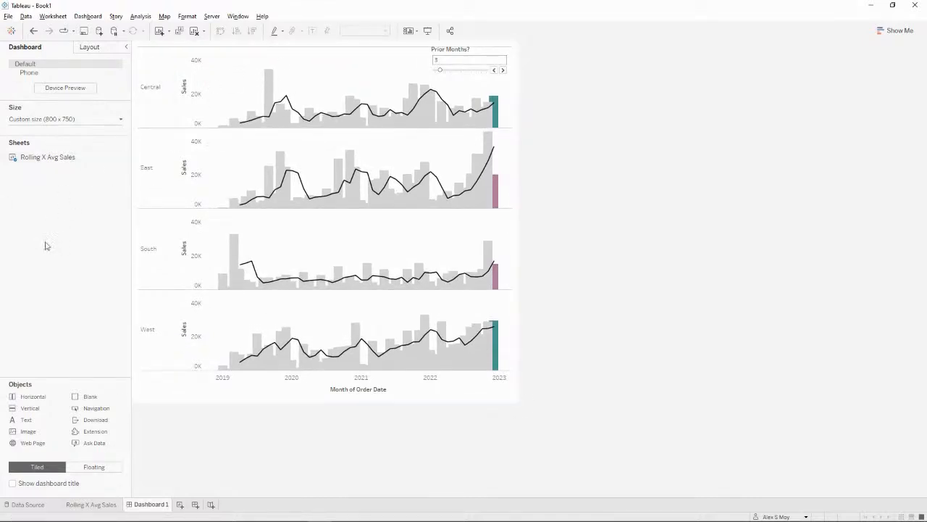
Add a text object above the chart reading "#WOW2022 W33" and, on a second line, "Can you compare the latest month to the prior X months average?"
{"action": "left_click_drag", "start_coordinate": [35, 422], "coordinate": [323, 77]}
{"action": "type", "text": "#WOW2"}
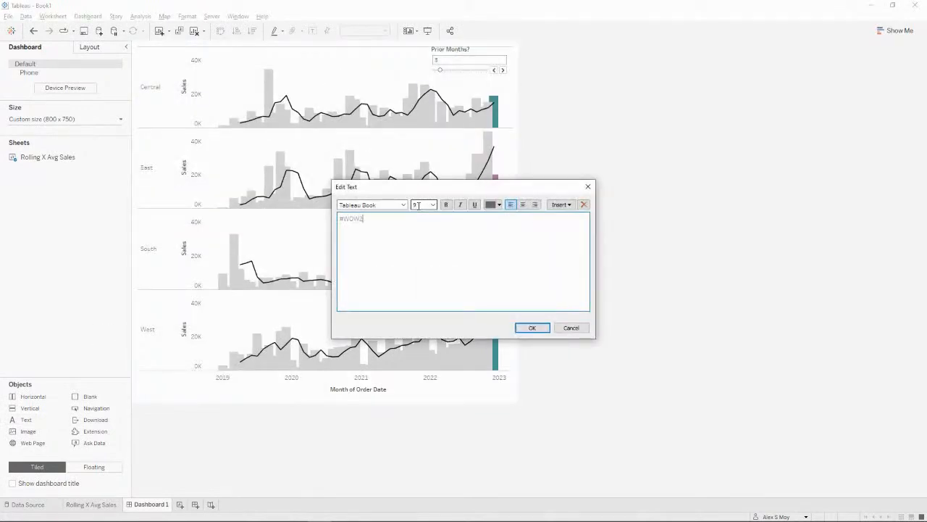
{"action": "type", "text": "022 W33"}
{"action": "key", "text": "Return"}
{"action": "type", "text": "Can you compare the latest month to the pr"}
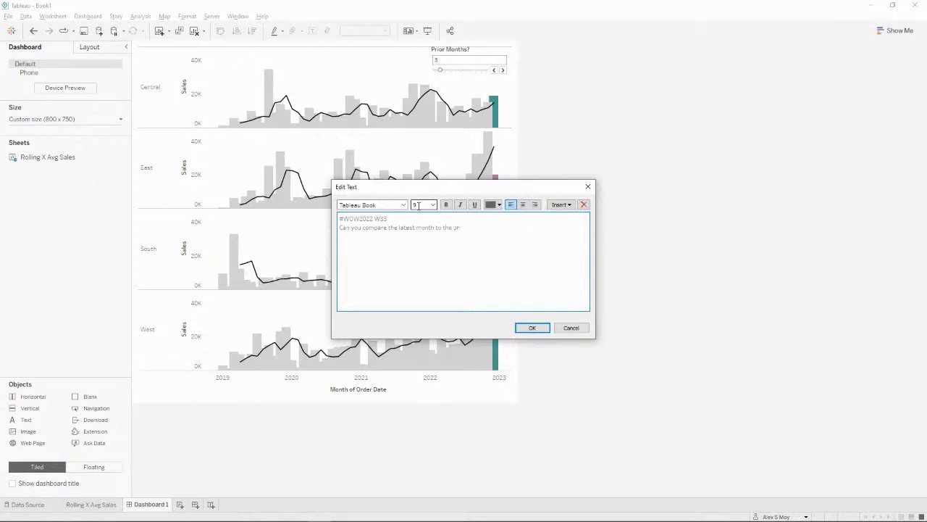
{"action": "type", "text": "ior X months average?"}
Center both lines of the text object and set their font size to 18
{"action": "key", "text": "ctrl+a"}
{"action": "left_click", "coordinate": [522, 204]}
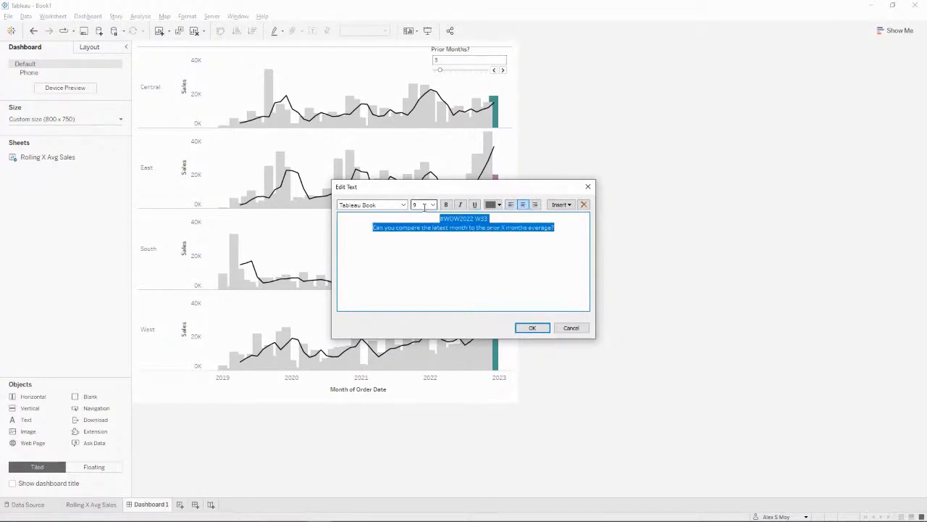
{"action": "left_click", "coordinate": [432, 205]}
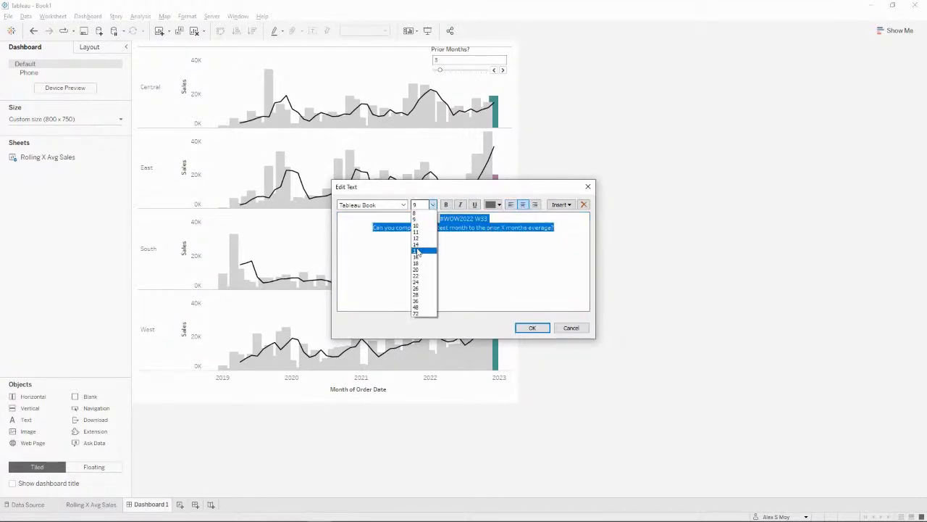
{"action": "left_click", "coordinate": [418, 263]}
Set the font size of the question beneath the #WOW2022 W33 line to 14
{"action": "double_click", "coordinate": [484, 224]}
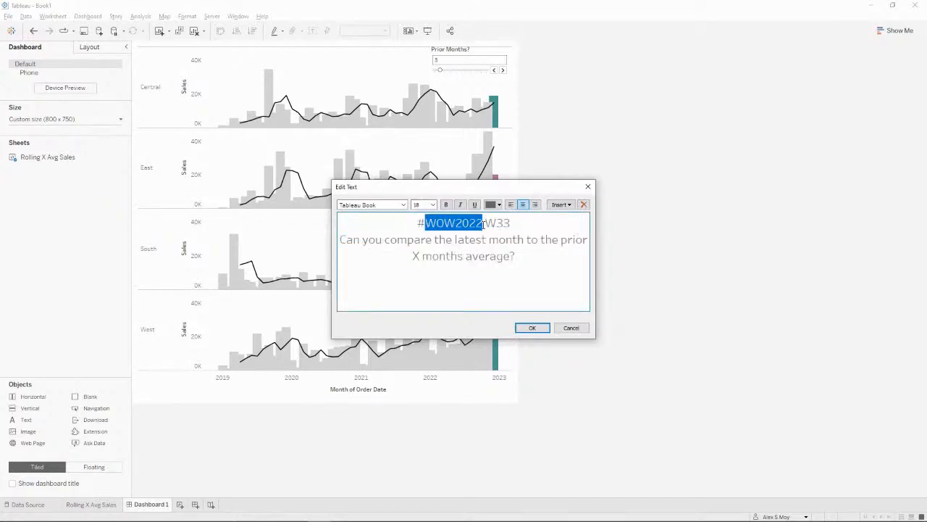
{"action": "key", "text": "Home"}
{"action": "key", "text": "Down"}
{"action": "key", "text": "Home"}
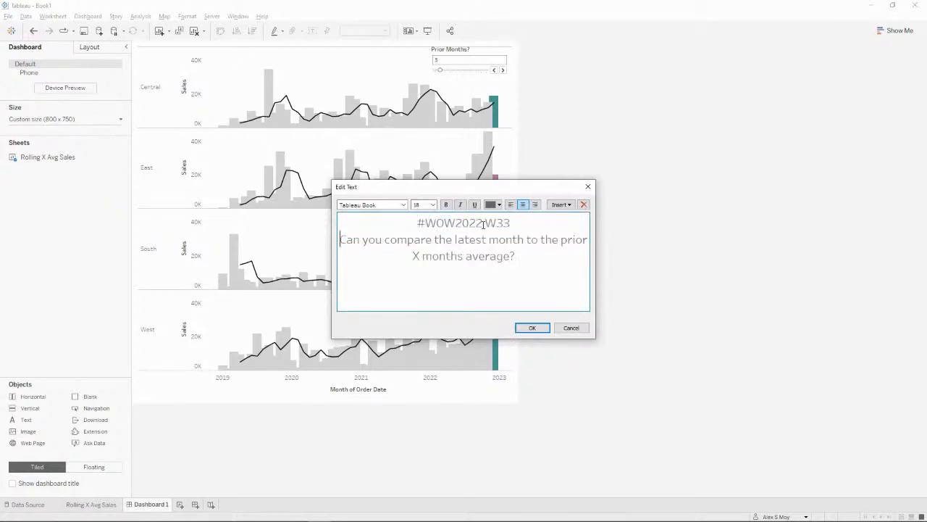
{"action": "key", "text": "shift+Down"}
{"action": "key", "text": "shift+End"}
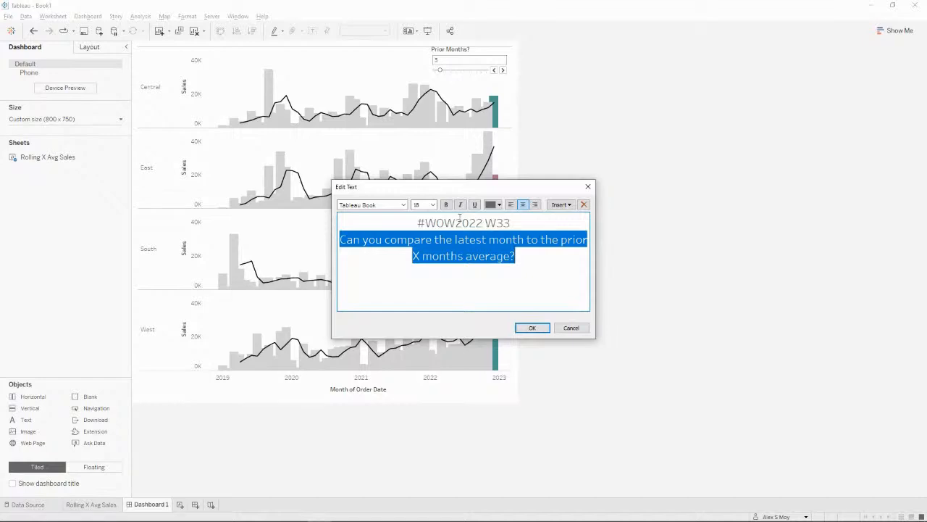
{"action": "left_click", "coordinate": [432, 205]}
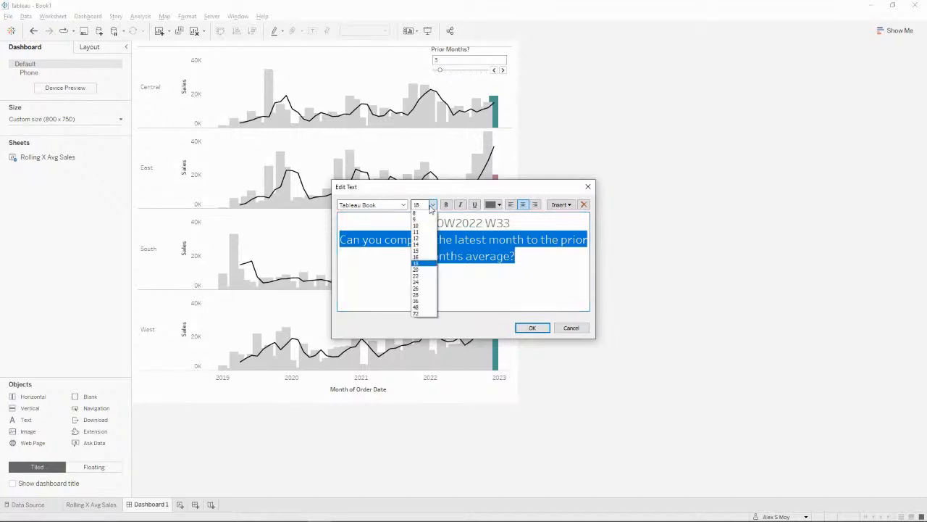
{"action": "left_click", "coordinate": [435, 247]}
Set the font size of the #WOW2022 W33 line to 16
{"action": "left_click", "coordinate": [526, 222]}
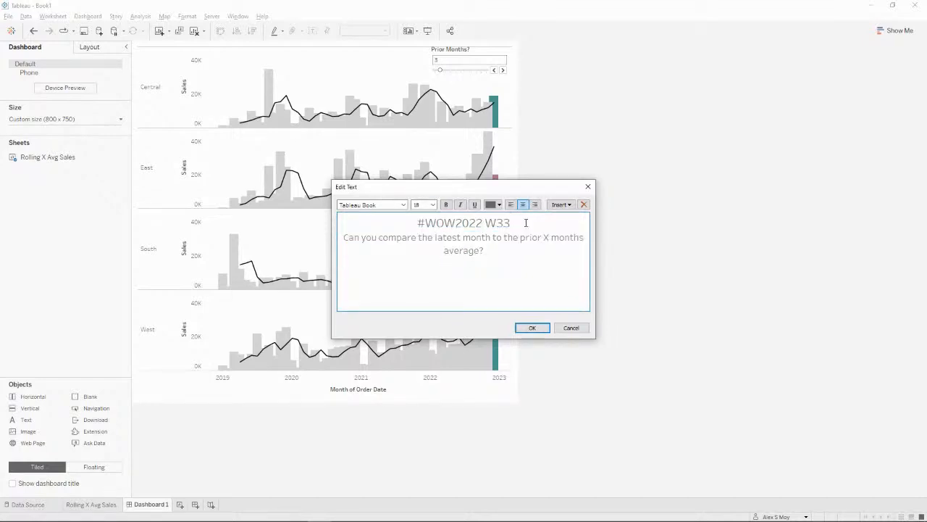
{"action": "key", "text": "shift+Home"}
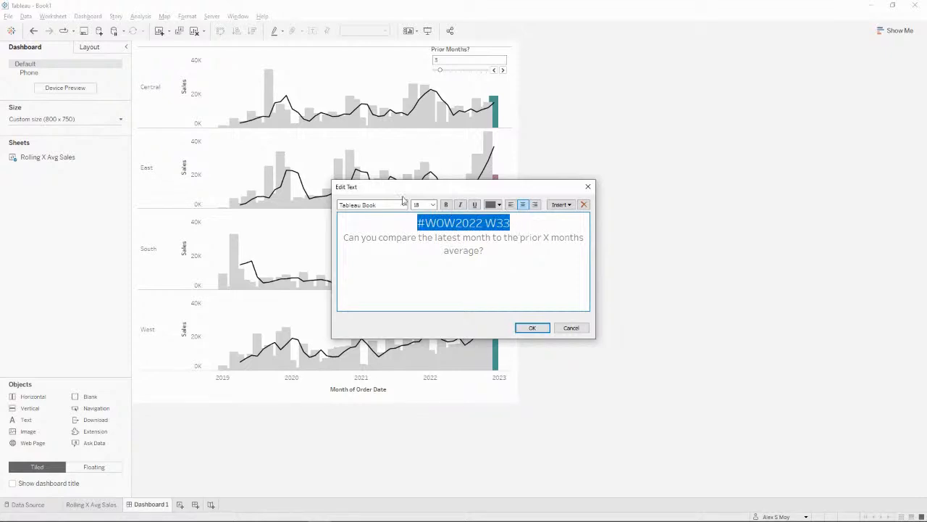
{"action": "left_click", "coordinate": [433, 205]}
{"action": "left_click", "coordinate": [424, 255]}
{"action": "left_click", "coordinate": [534, 247]}
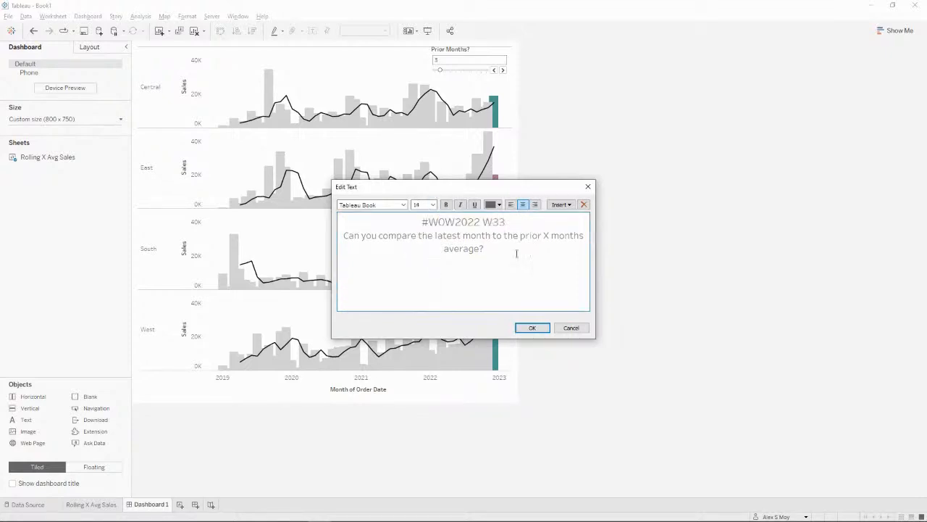
Set the font size of the #WOW2022 W33 line to 18
{"action": "key", "text": "ctrl+a"}
{"action": "left_click", "coordinate": [527, 229]}
{"action": "key", "text": "shift+Home"}
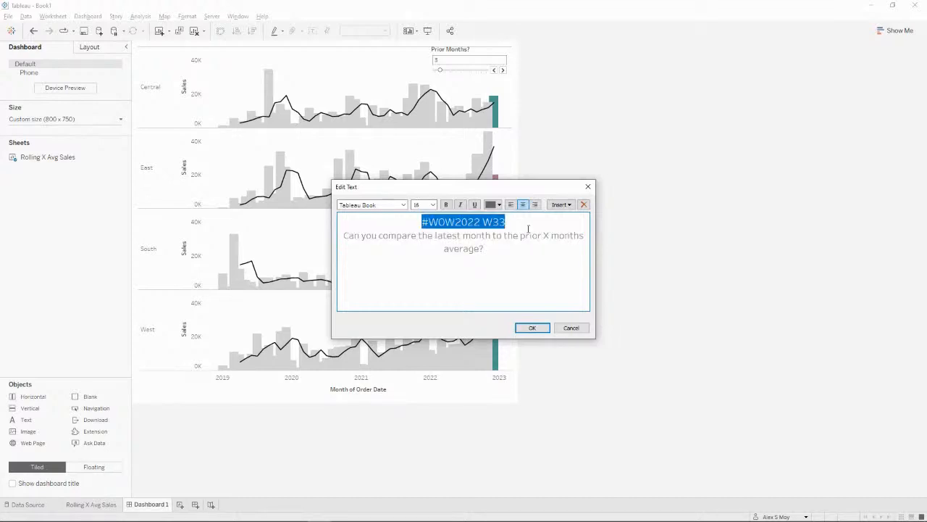
{"action": "left_click", "coordinate": [432, 205]}
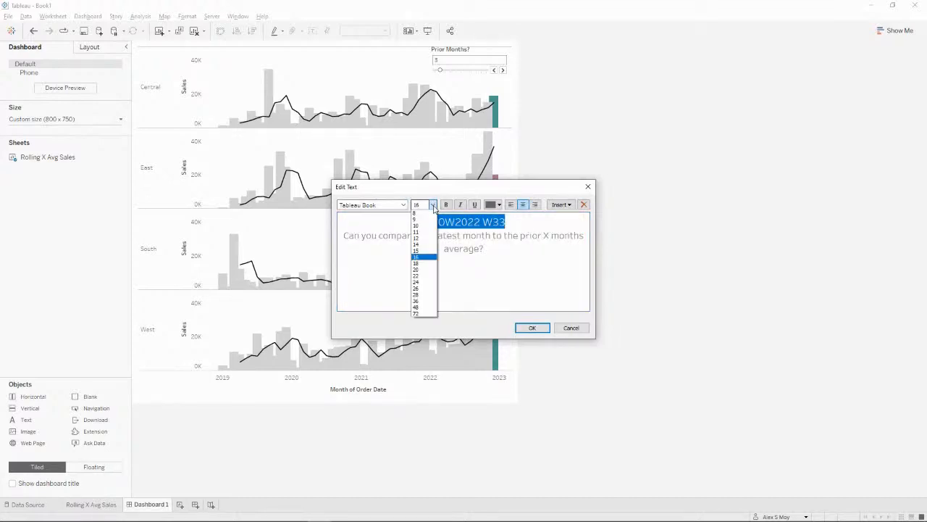
{"action": "left_click", "coordinate": [424, 263]}
Color all of the title text black
{"action": "left_click", "coordinate": [518, 254]}
{"action": "key", "text": "ctrl+a"}
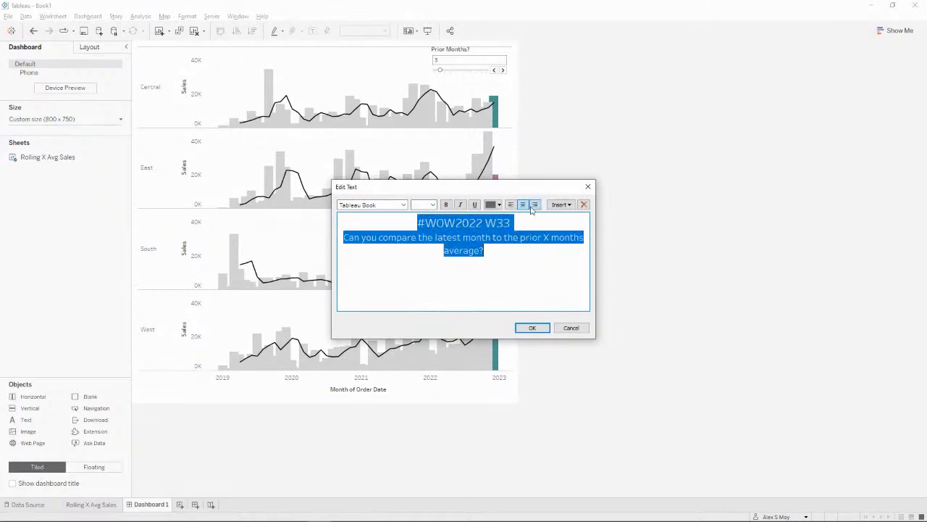
{"action": "left_click", "coordinate": [491, 204]}
{"action": "left_click", "coordinate": [490, 216]}
{"action": "left_click", "coordinate": [535, 266]}
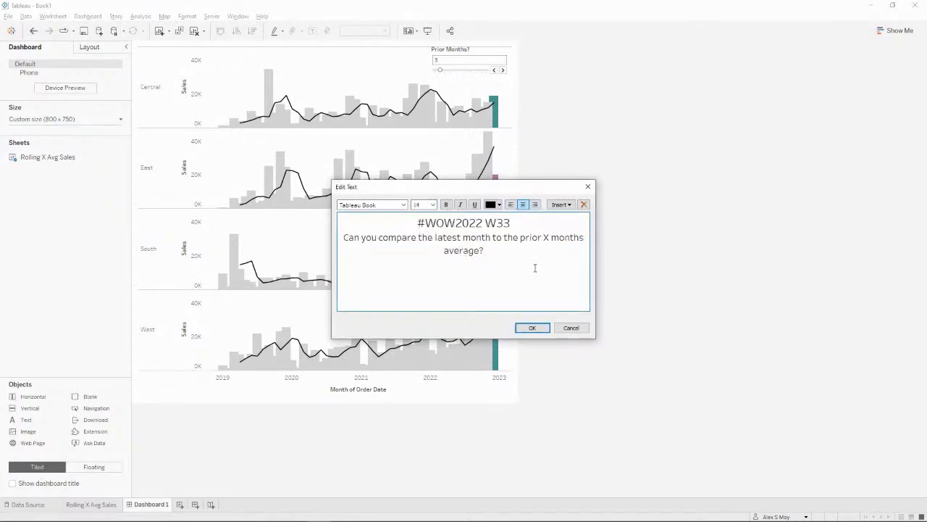
Change the #WOW2022 W33 line's font to Tableau Medium and apply the text to the dashboard
{"action": "key", "text": "shift+Home"}
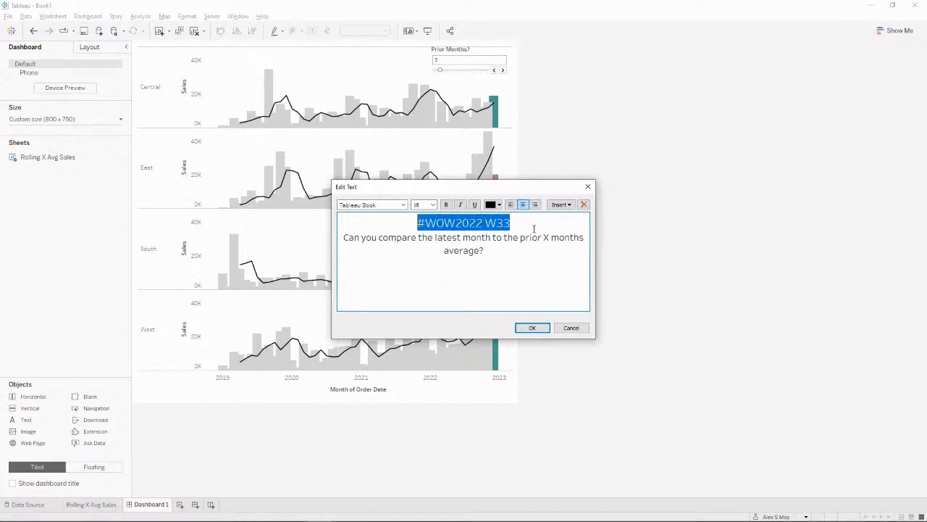
{"action": "left_click", "coordinate": [404, 205]}
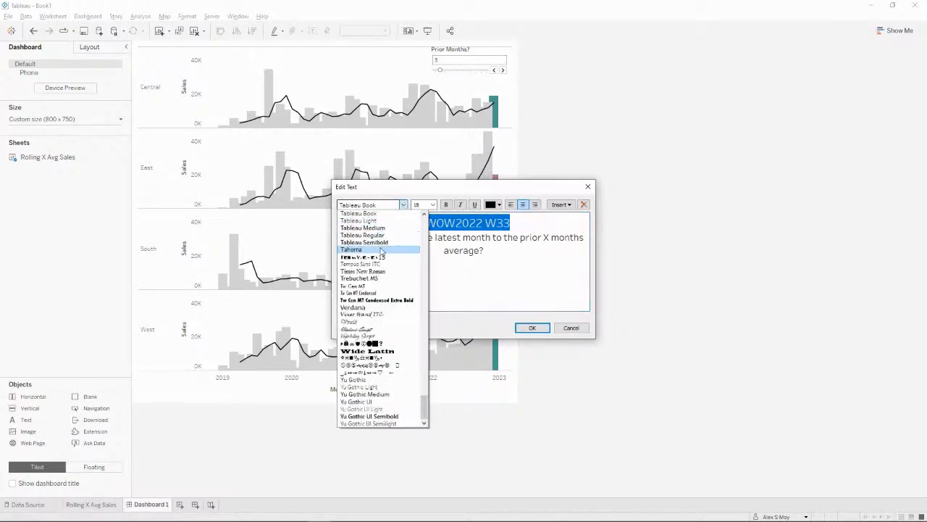
{"action": "left_click", "coordinate": [390, 228]}
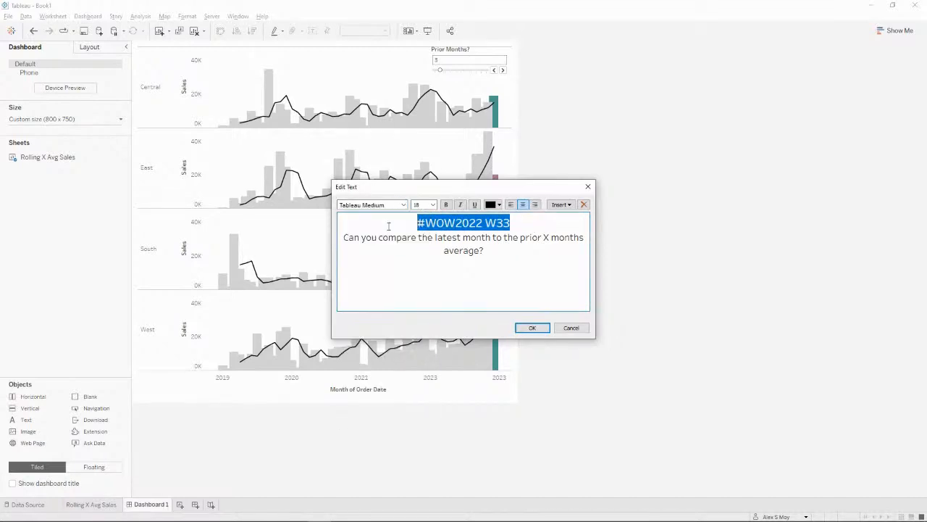
{"action": "left_click", "coordinate": [538, 267]}
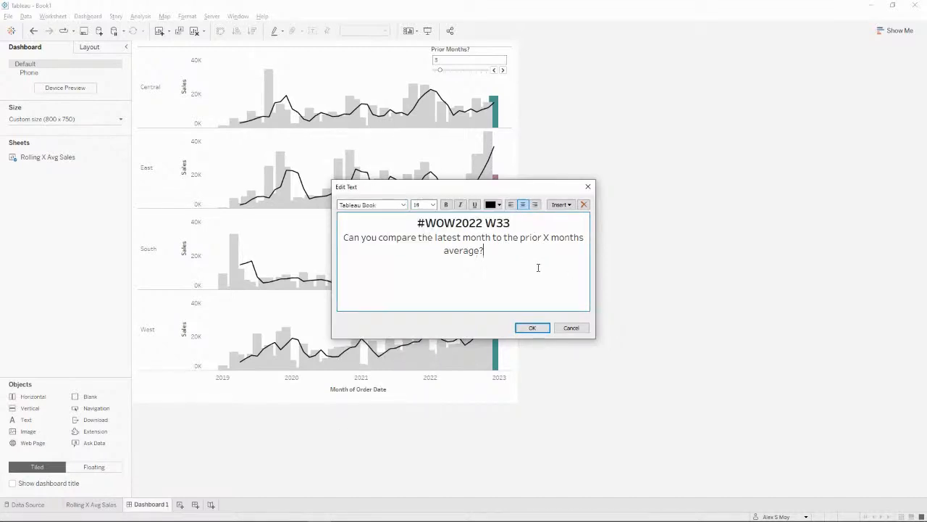
{"action": "left_click", "coordinate": [539, 330]}
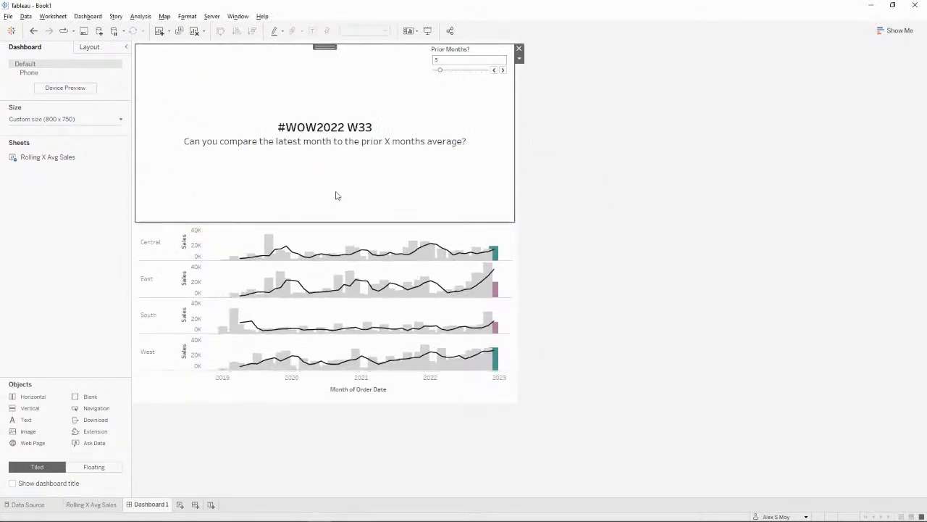
Shrink the title text area to a short band above the charts and nudge the Prior Months? control slightly toward the dashboard's upper-right corner
{"action": "left_click_drag", "start_coordinate": [337, 221], "coordinate": [348, 103]}
{"action": "left_click", "coordinate": [481, 55]}
{"action": "left_click_drag", "start_coordinate": [467, 53], "coordinate": [473, 50]}
{"action": "left_click", "coordinate": [590, 97]}
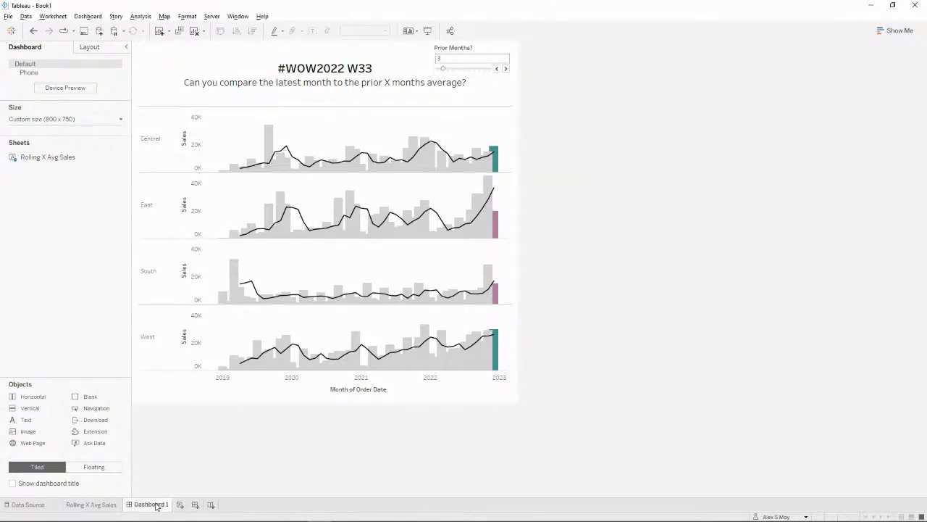
Create a new worksheet and add the ad hoc calculation avg(0) to Rows
{"action": "left_click", "coordinate": [179, 505]}
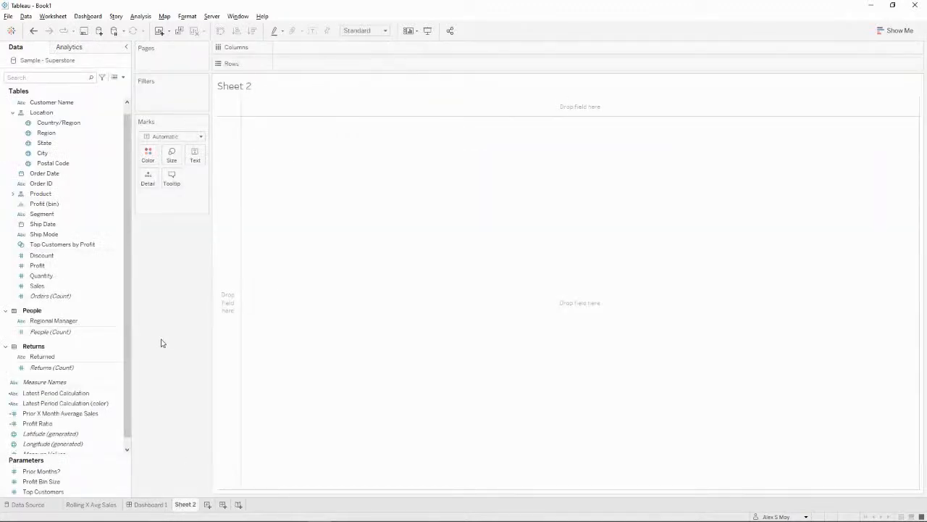
{"action": "double_click", "coordinate": [302, 64]}
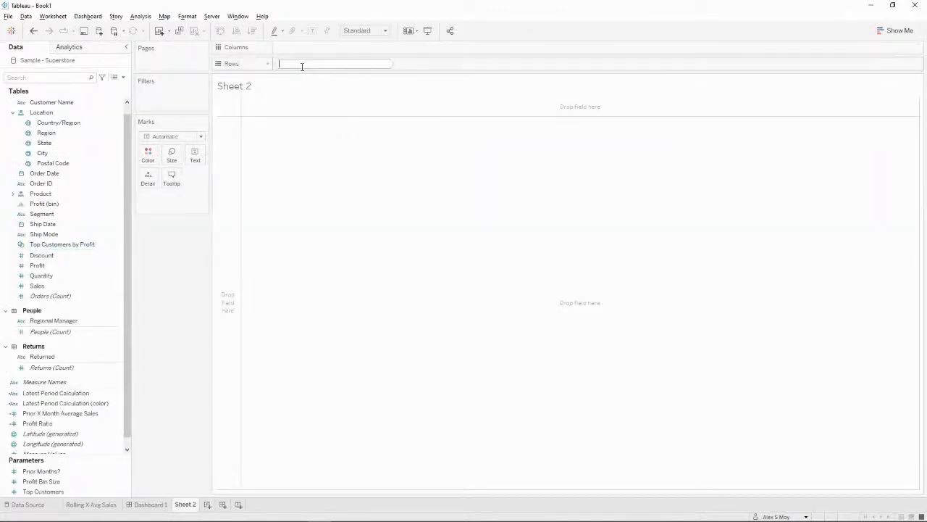
{"action": "type", "text": "avg(0)"}
{"action": "key", "text": "Return"}
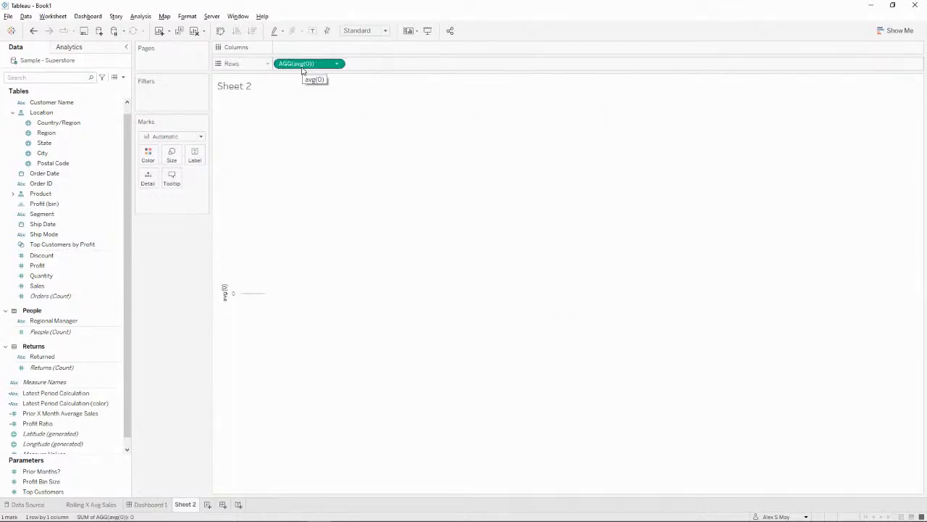
Set the mark type to Circle and add a copy of the avg(0) calculation to Detail
{"action": "left_click", "coordinate": [201, 136]}
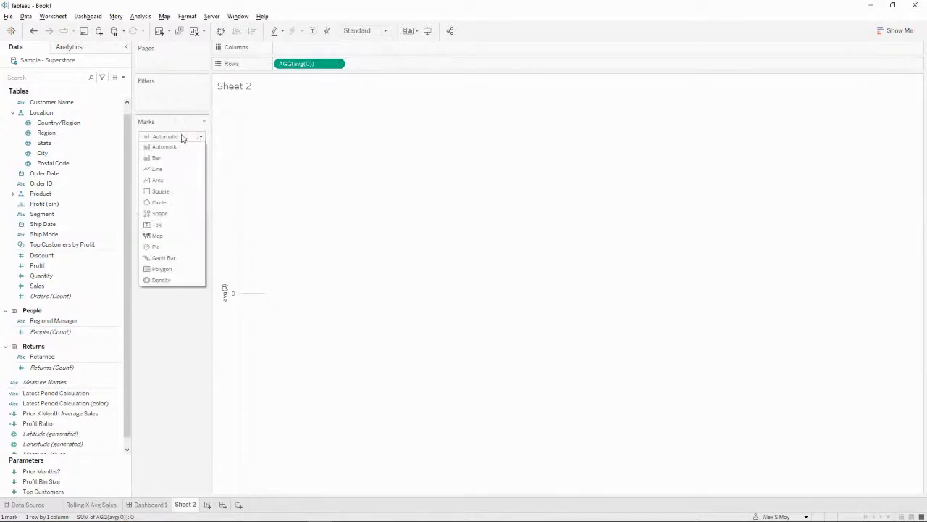
{"action": "left_click", "coordinate": [180, 203]}
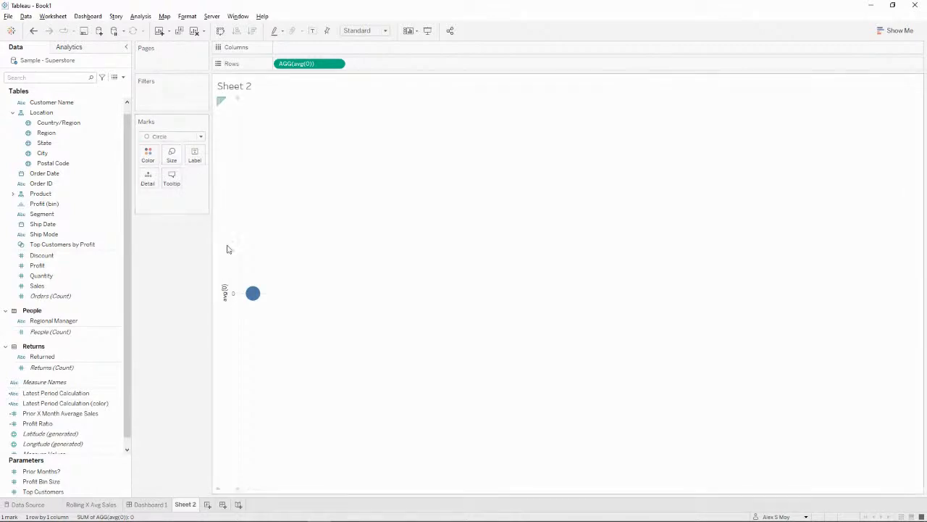
{"action": "left_click_drag", "start_coordinate": [310, 67], "coordinate": [151, 180]}
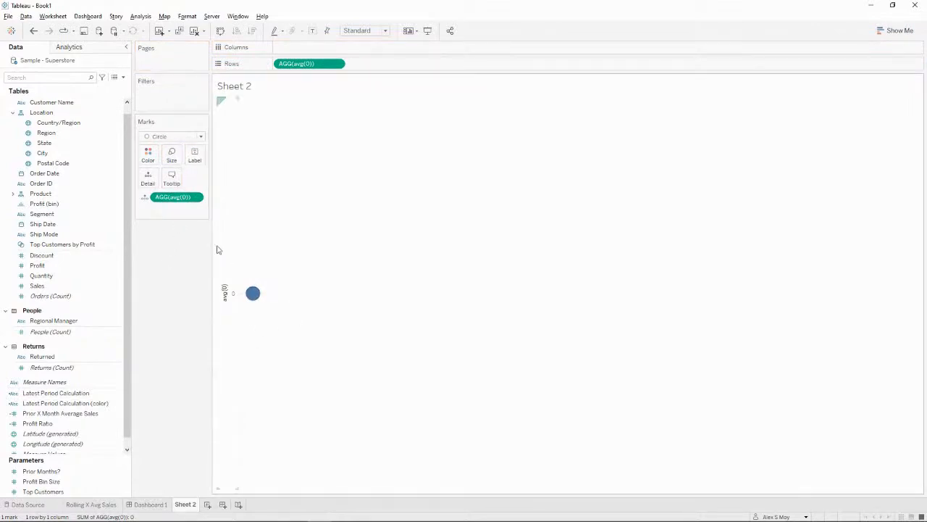
Replace the circle's tooltip text with "Prior X months does NOT include latest month."
{"action": "left_click", "coordinate": [173, 179]}
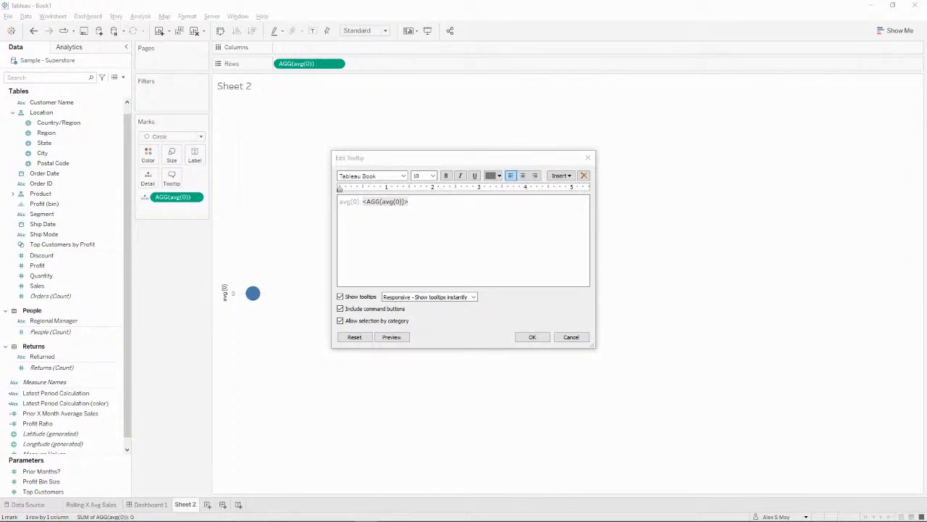
{"action": "left_click", "coordinate": [456, 257]}
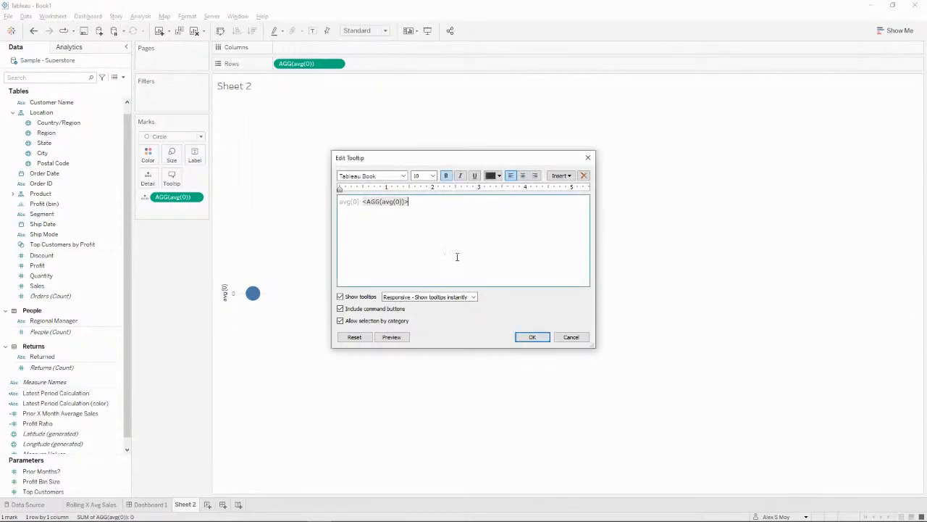
{"action": "key", "text": "ctrl+a"}
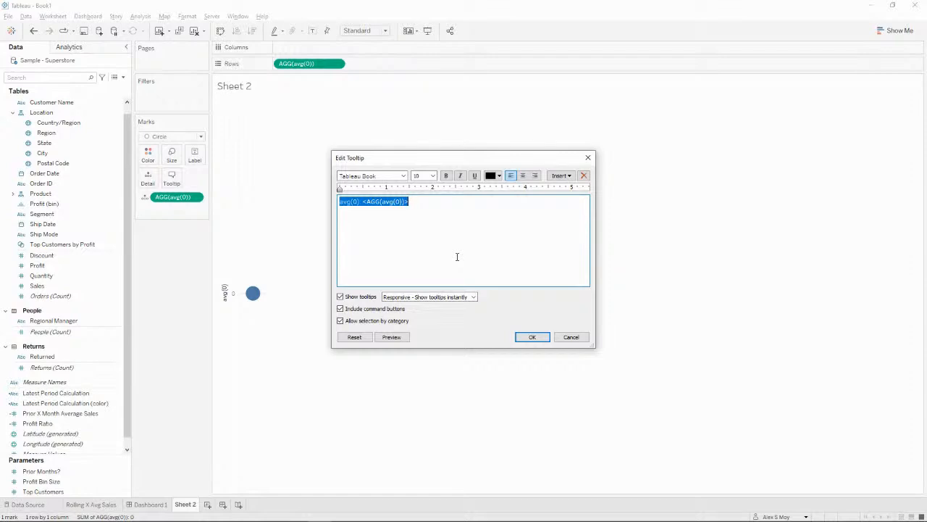
{"action": "type", "text": "p"}
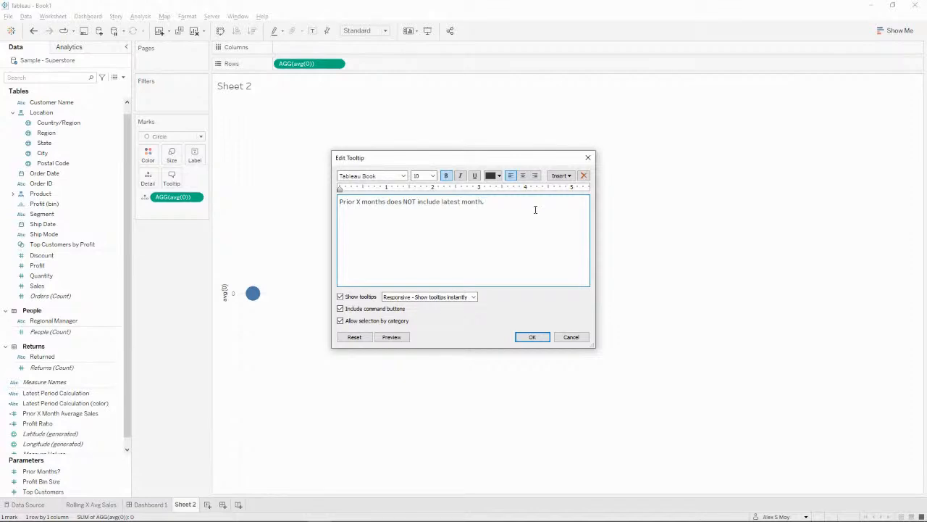
Format the tooltip sentence in Tableau Medium and remove its bold style
{"action": "key", "text": "ctrl+a"}
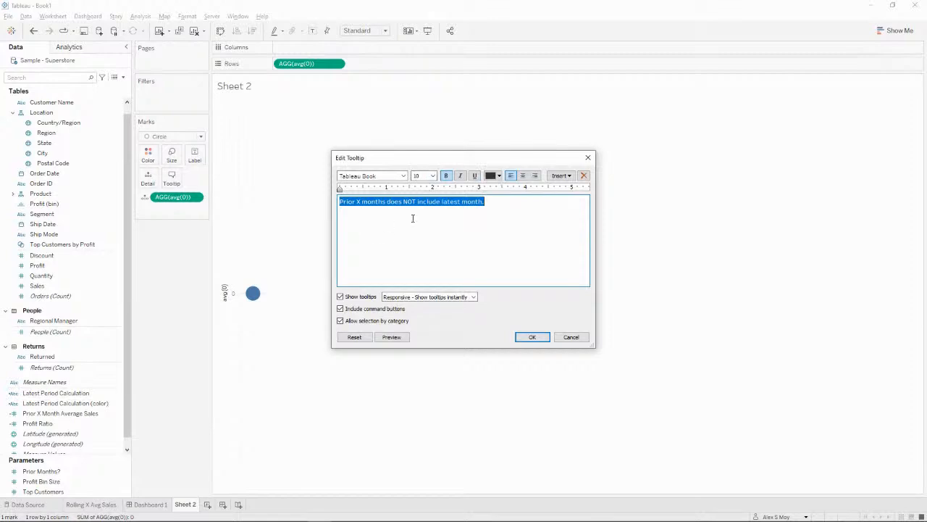
{"action": "left_click", "coordinate": [404, 175]}
{"action": "left_click", "coordinate": [377, 200]}
{"action": "left_click", "coordinate": [503, 221]}
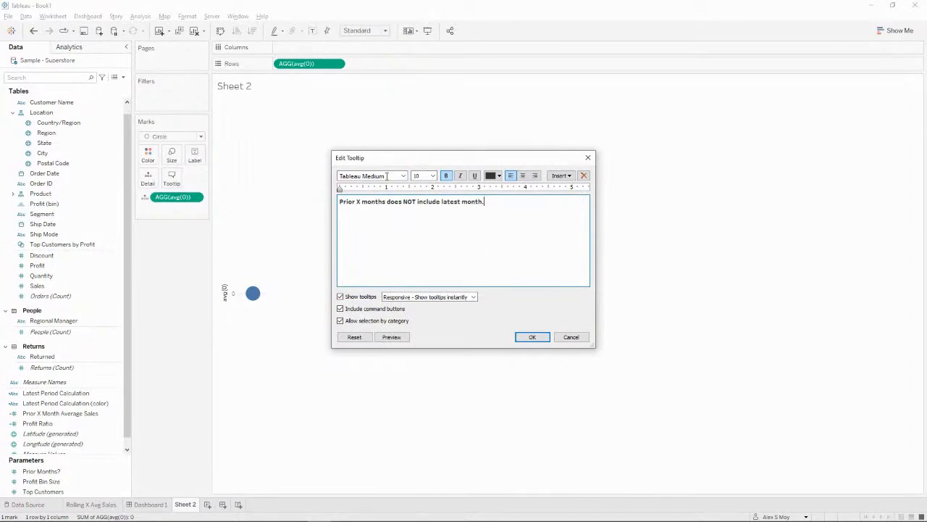
{"action": "key", "text": "ctrl+a"}
{"action": "left_click", "coordinate": [446, 176]}
{"action": "left_click", "coordinate": [538, 237]}
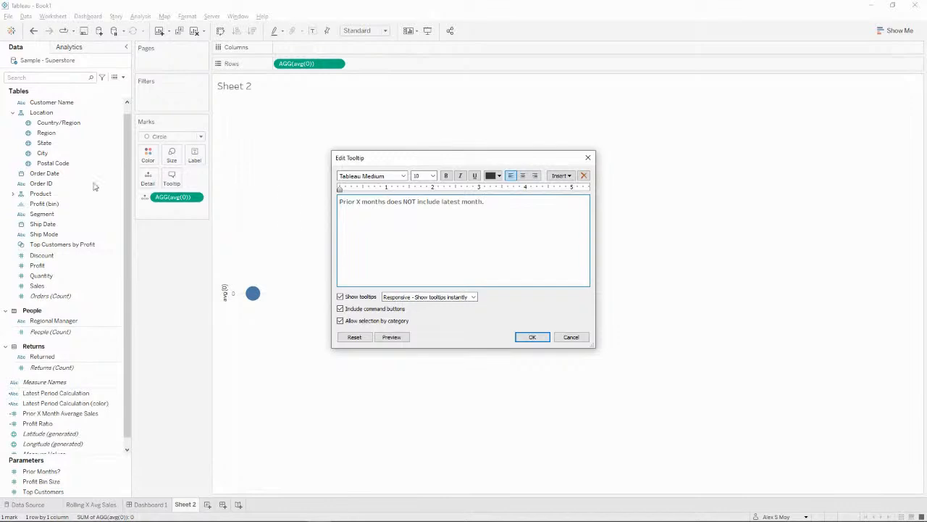
Color the whole tooltip sentence black and apply the tooltip edits to the circle
{"action": "key", "text": "ctrl+a"}
{"action": "left_click", "coordinate": [497, 176]}
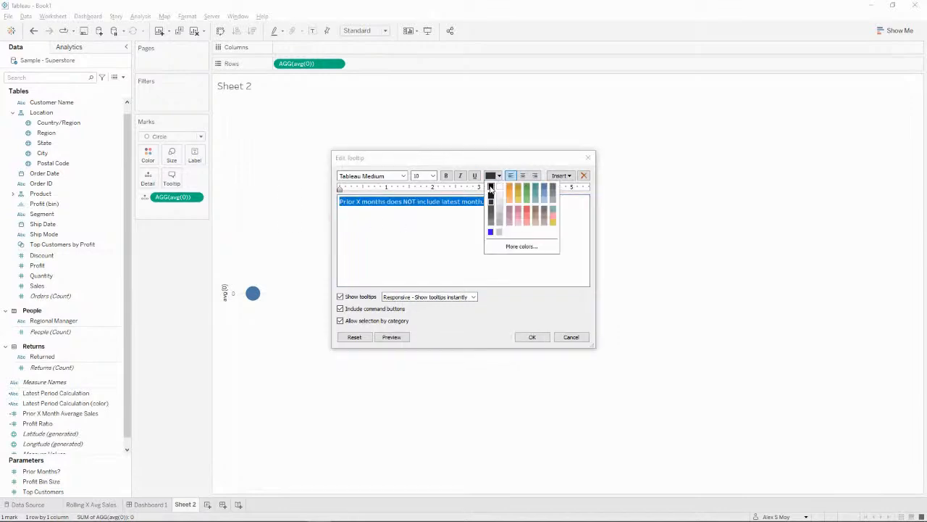
{"action": "left_click", "coordinate": [490, 189]}
{"action": "left_click", "coordinate": [452, 210]}
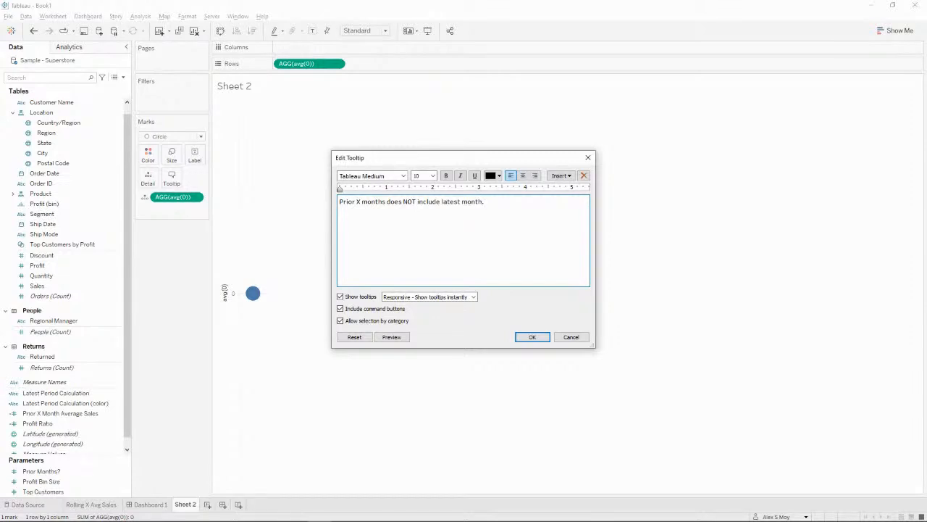
{"action": "left_click", "coordinate": [543, 338]}
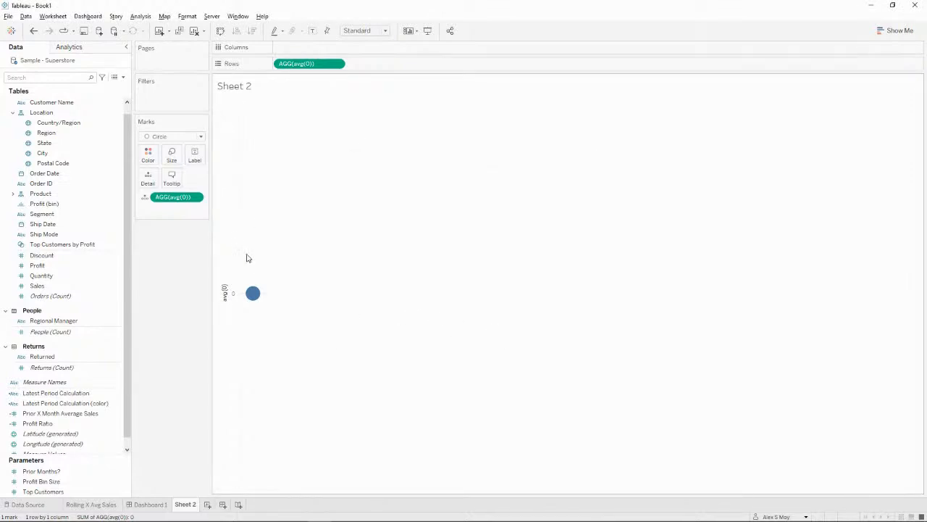
{"action": "mouse_move", "coordinate": [253, 293]}
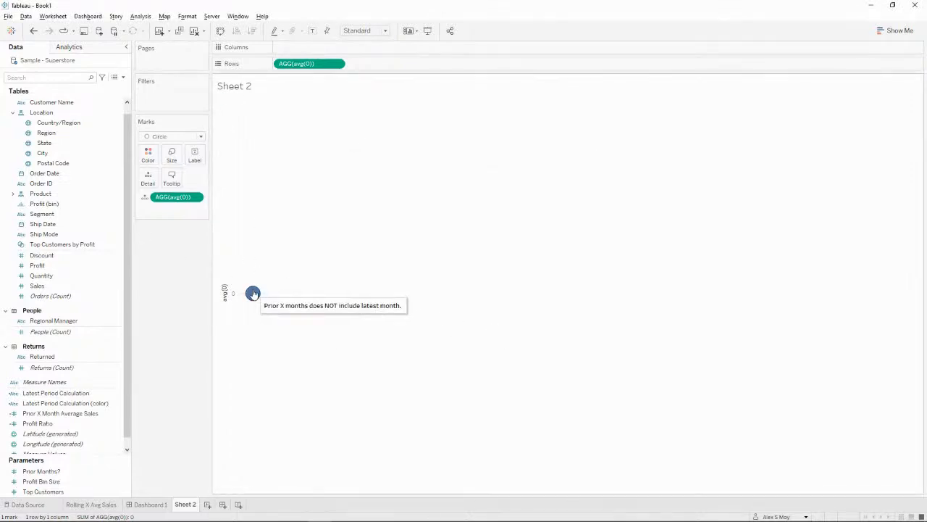
Move the avg(0) calculation from Detail to Label and replace the label text with a black italic "i" at size 10
{"action": "left_click", "coordinate": [195, 155]}
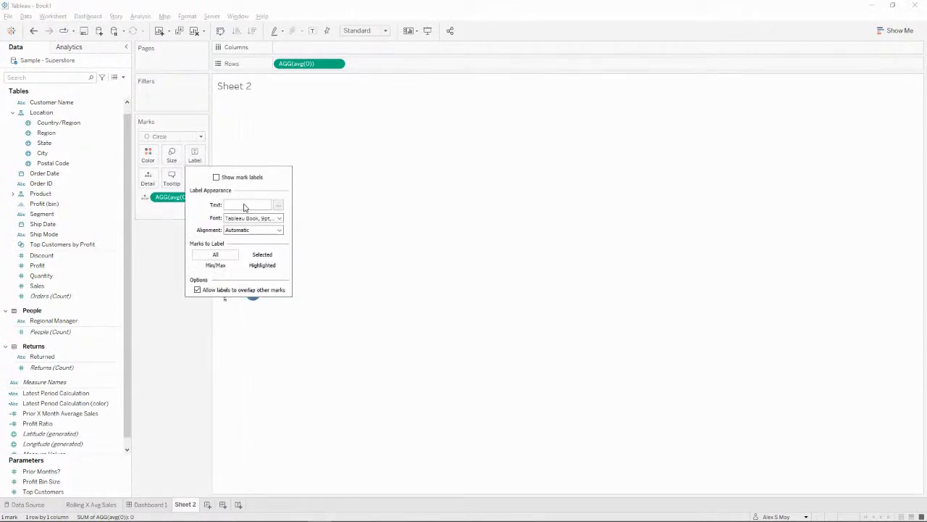
{"action": "left_click_drag", "start_coordinate": [170, 196], "coordinate": [195, 153]}
{"action": "left_click", "coordinate": [195, 155]}
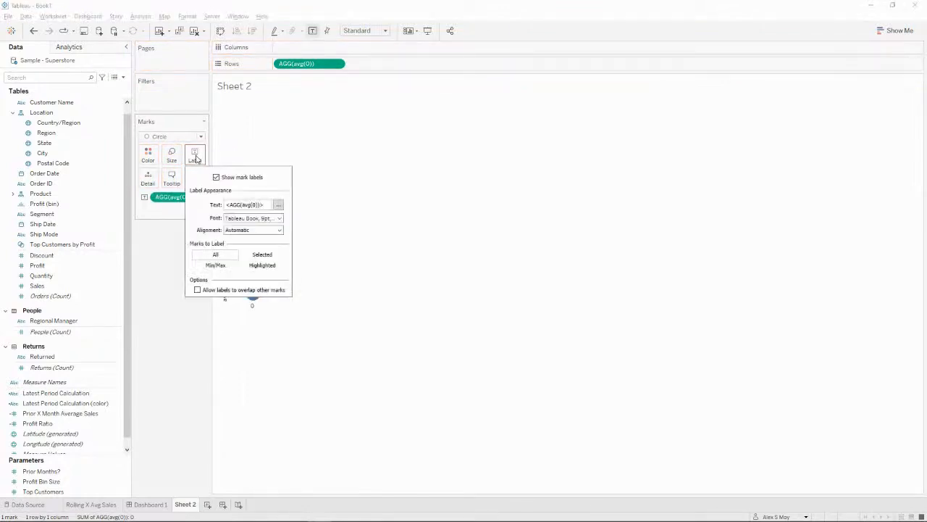
{"action": "left_click", "coordinate": [278, 205]}
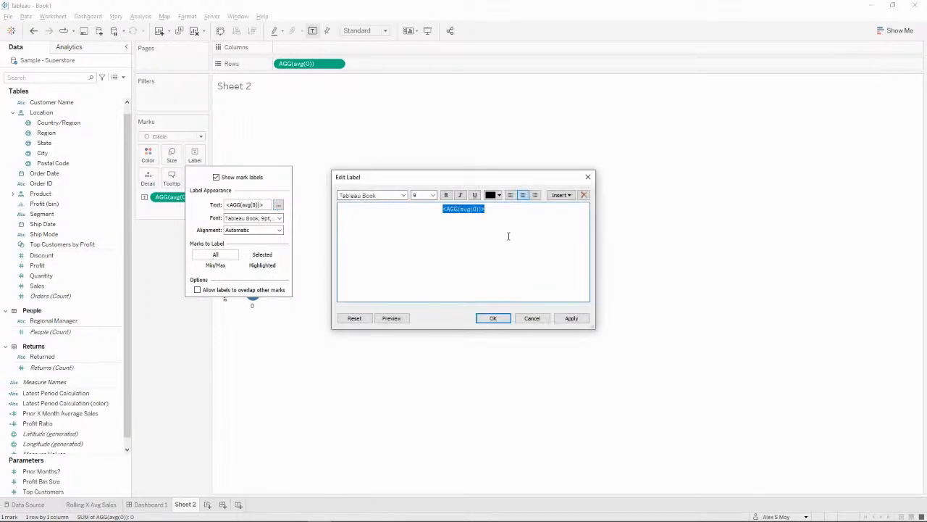
{"action": "key", "text": "BackSpace"}
{"action": "left_click", "coordinate": [433, 195]}
{"action": "left_click", "coordinate": [426, 217]}
{"action": "left_click", "coordinate": [460, 197]}
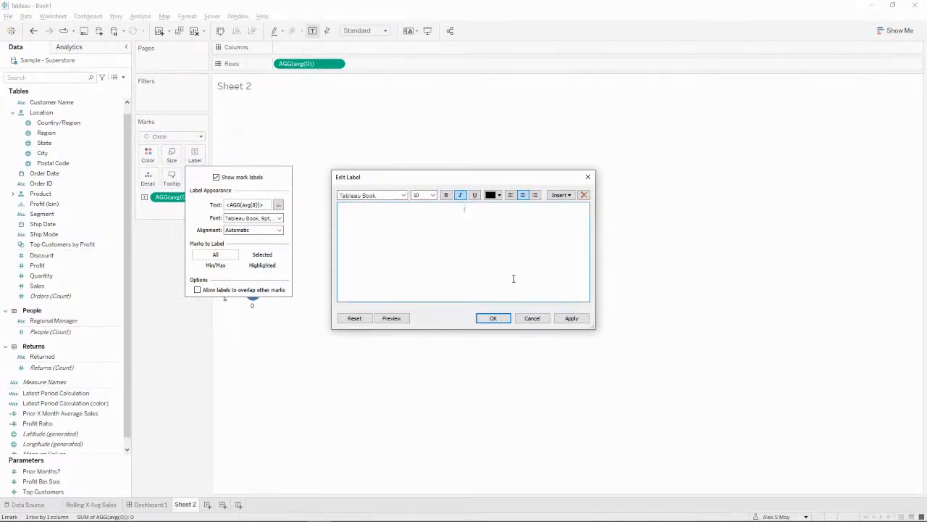
{"action": "left_click", "coordinate": [490, 197]}
{"action": "left_click", "coordinate": [491, 204]}
{"action": "left_click", "coordinate": [572, 318]}
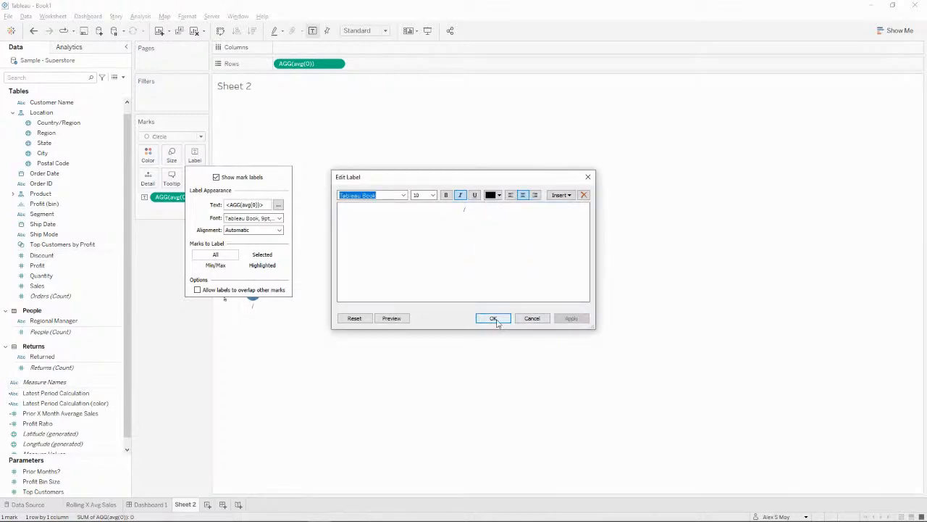
{"action": "left_click", "coordinate": [496, 320]}
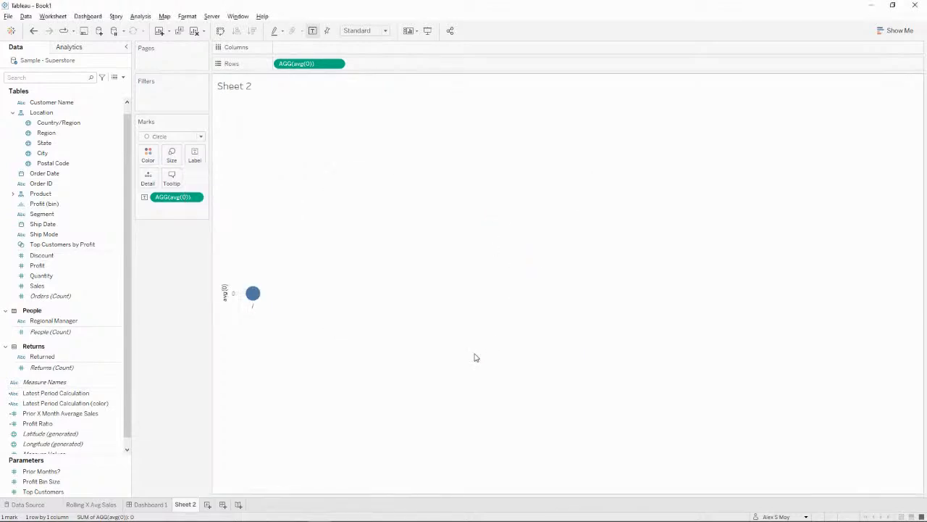
Align the circle's label to Middle Center and allow labels to overlap other marks
{"action": "left_click", "coordinate": [194, 155]}
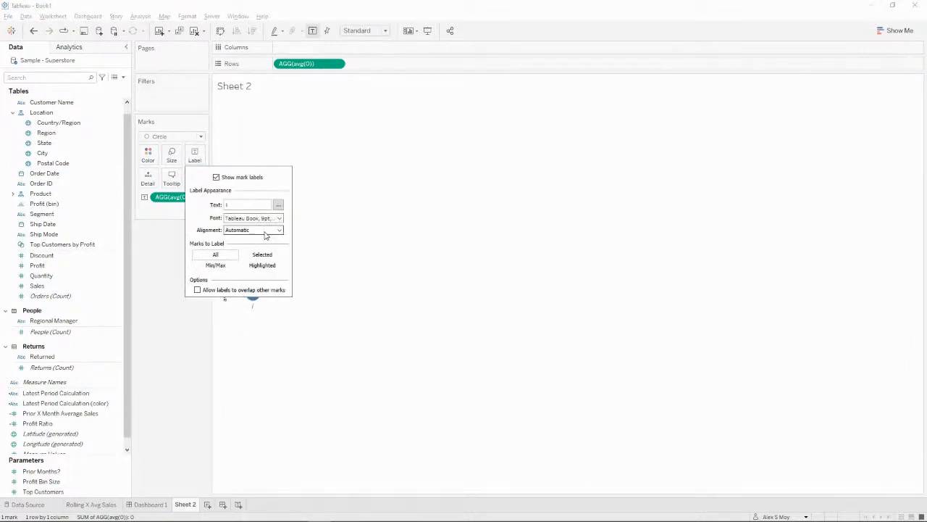
{"action": "left_click", "coordinate": [265, 230]}
{"action": "left_click", "coordinate": [248, 268]}
{"action": "left_click", "coordinate": [249, 309]}
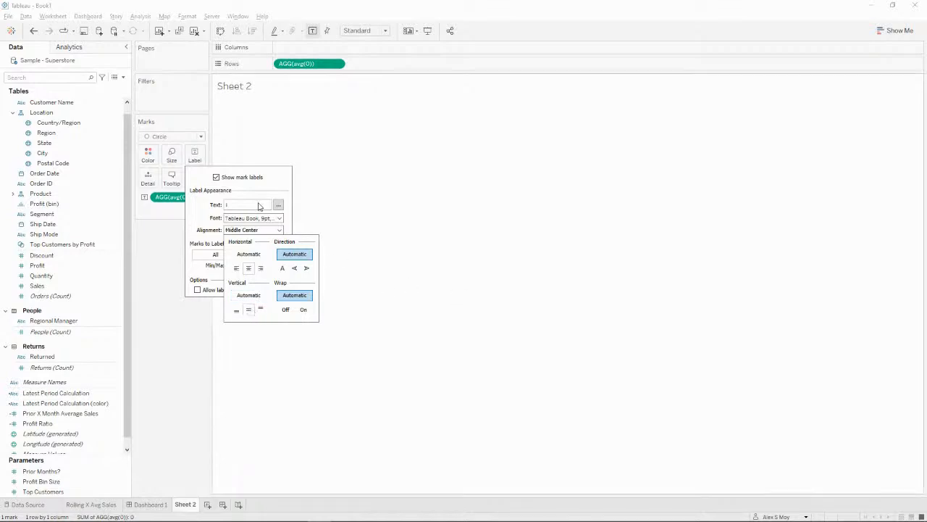
{"action": "left_click", "coordinate": [205, 288]}
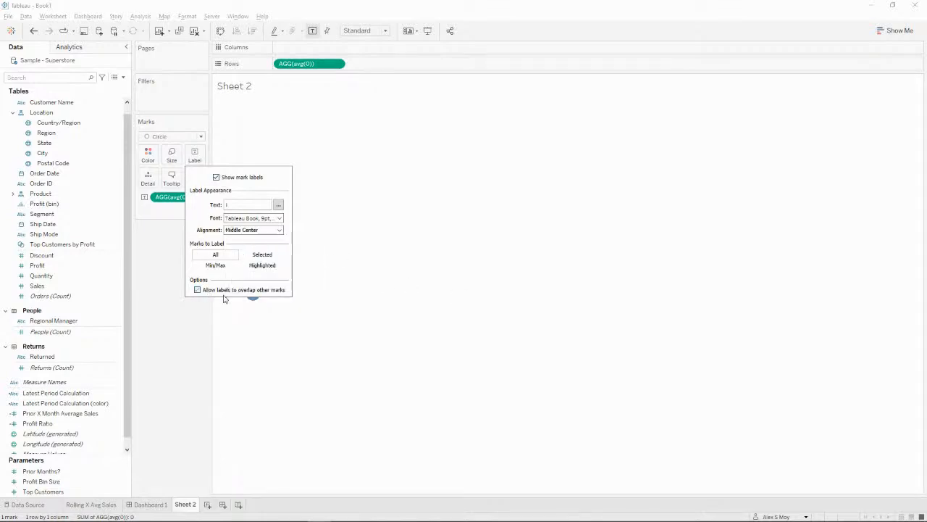
{"action": "left_click", "coordinate": [192, 318]}
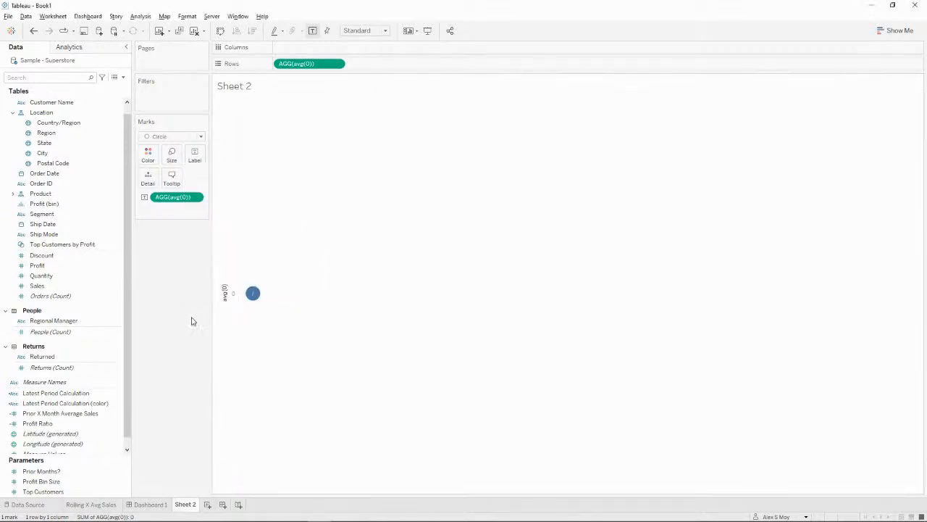
Hide the header of the avg(0) axis on Sheet 2
{"action": "right_click", "coordinate": [234, 295]}
{"action": "left_click", "coordinate": [280, 340]}
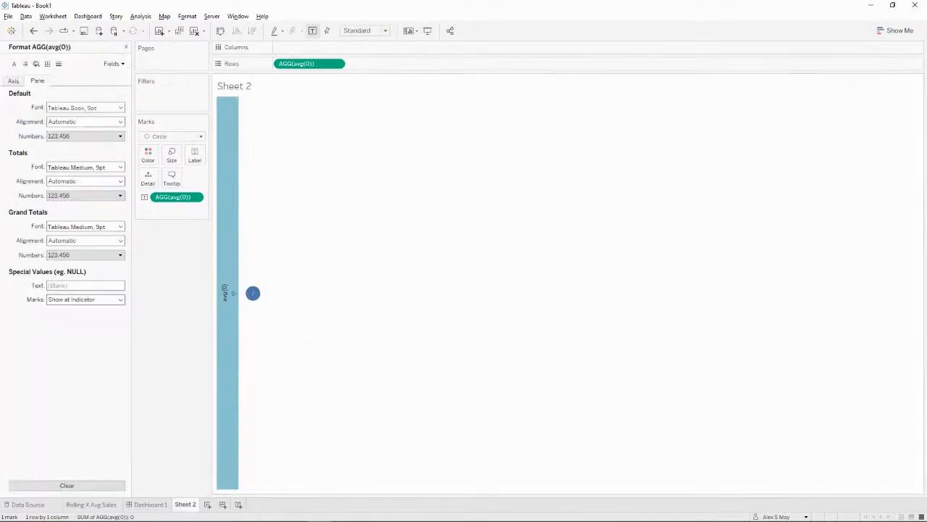
{"action": "right_click", "coordinate": [228, 162]}
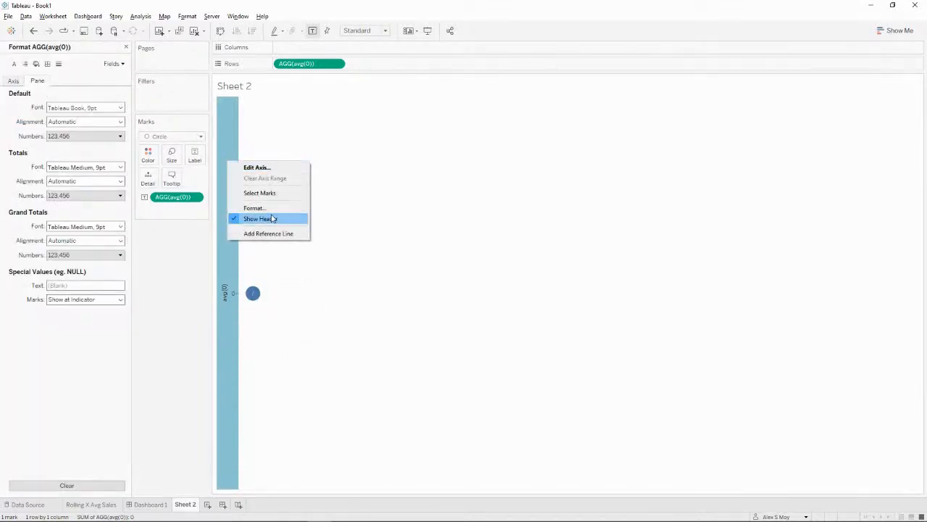
{"action": "left_click", "coordinate": [261, 218]}
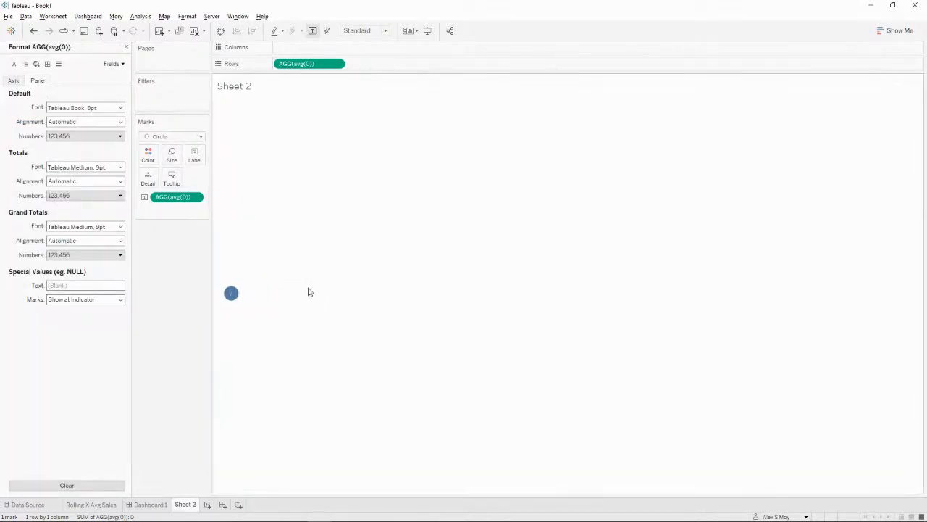
Set the row grid lines, zero lines and axis rulers of Sheet 2 to None
{"action": "left_click", "coordinate": [47, 65]}
{"action": "left_click", "coordinate": [58, 65]}
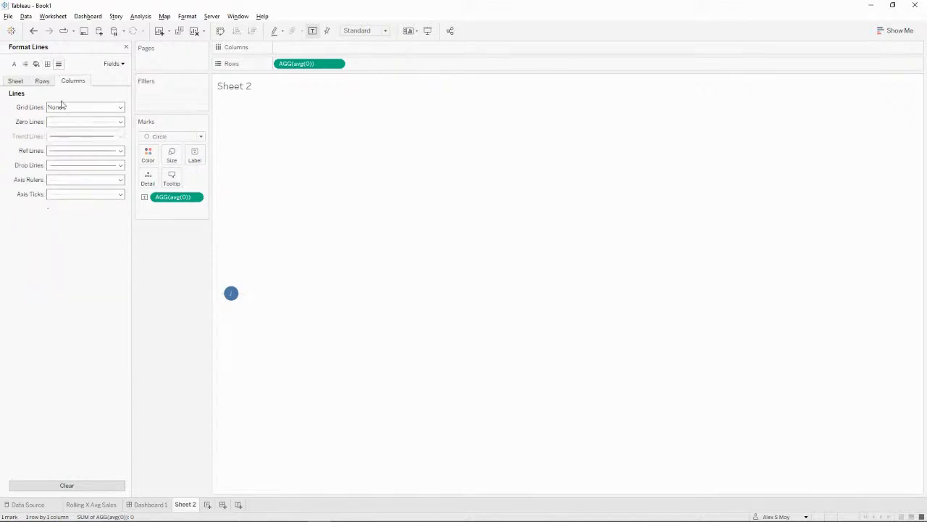
{"action": "left_click", "coordinate": [42, 81]}
{"action": "left_click", "coordinate": [72, 109]}
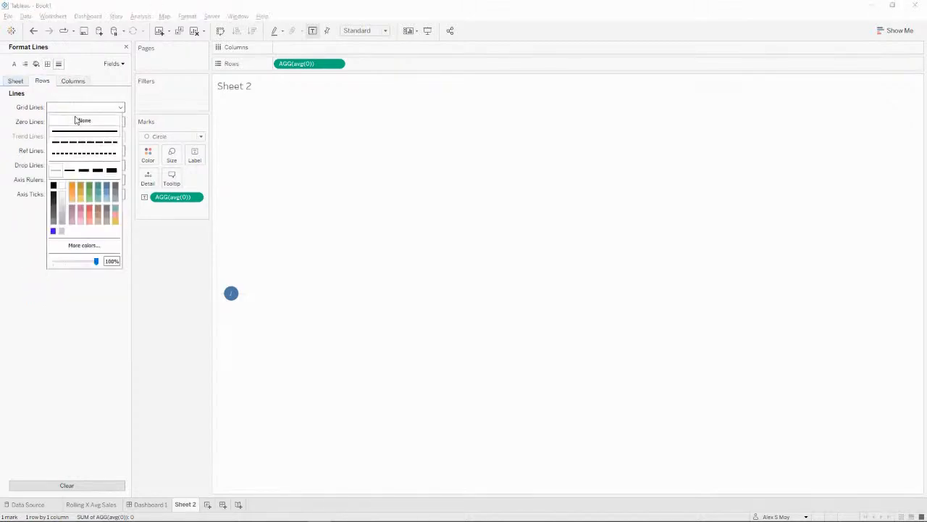
{"action": "left_click", "coordinate": [17, 273]}
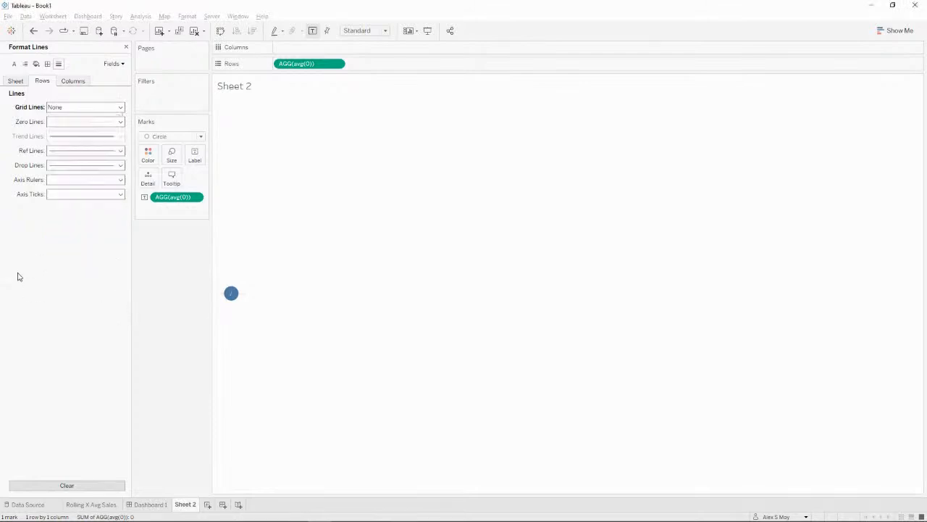
{"action": "left_click", "coordinate": [65, 123]}
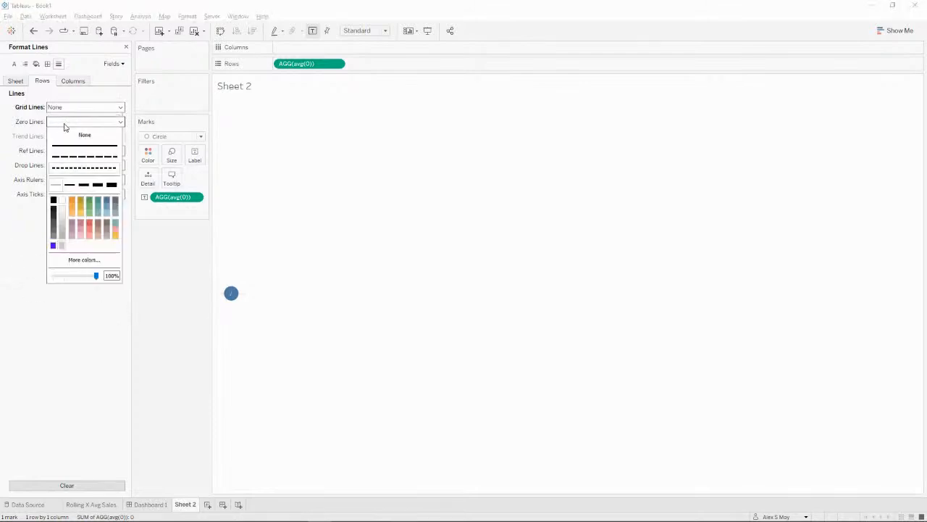
{"action": "left_click", "coordinate": [81, 297]}
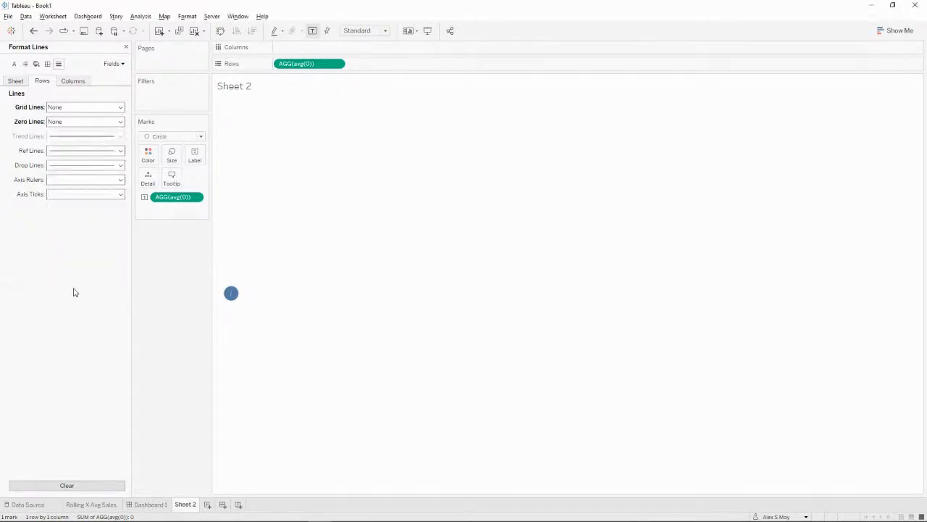
{"action": "left_click", "coordinate": [62, 180]}
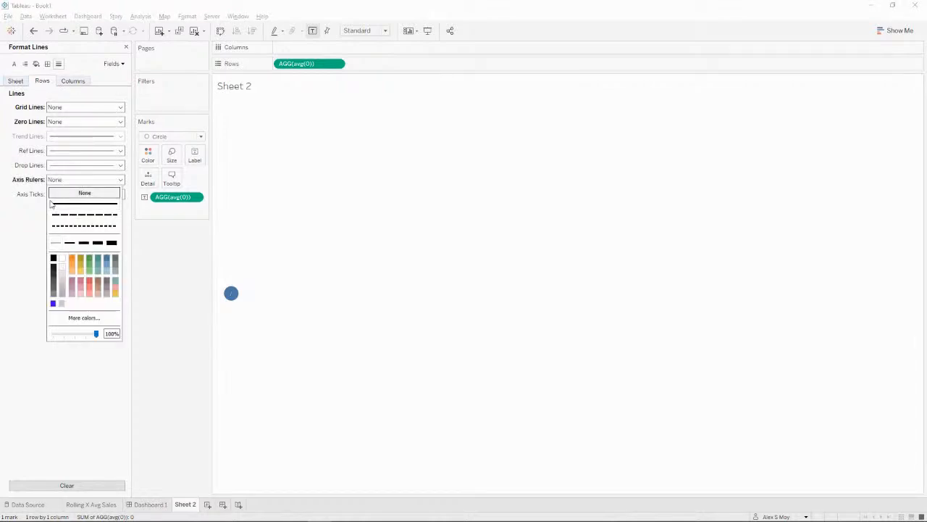
{"action": "left_click", "coordinate": [22, 236]}
{"action": "left_click", "coordinate": [71, 81]}
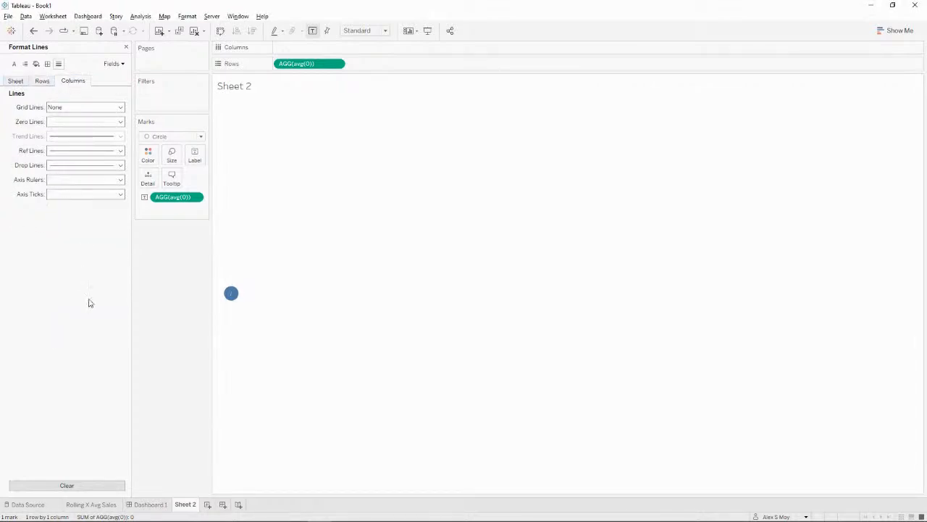
{"action": "left_click", "coordinate": [42, 82]}
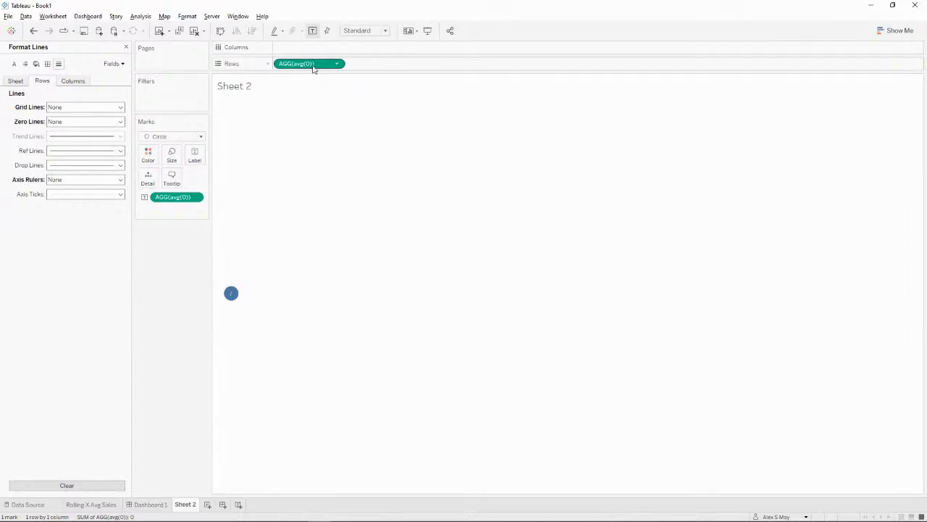
{"action": "left_click", "coordinate": [126, 48]}
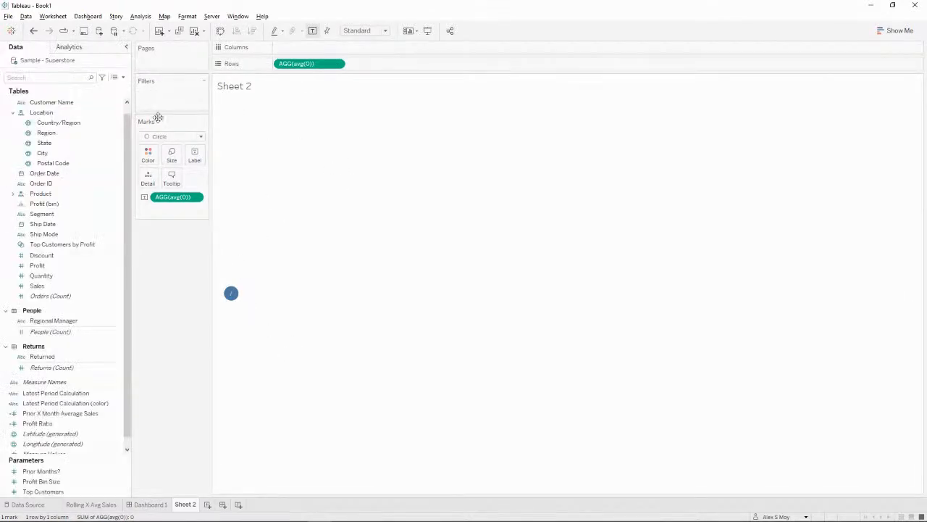
Change the color of the info circle mark to light gray
{"action": "left_click", "coordinate": [148, 155]}
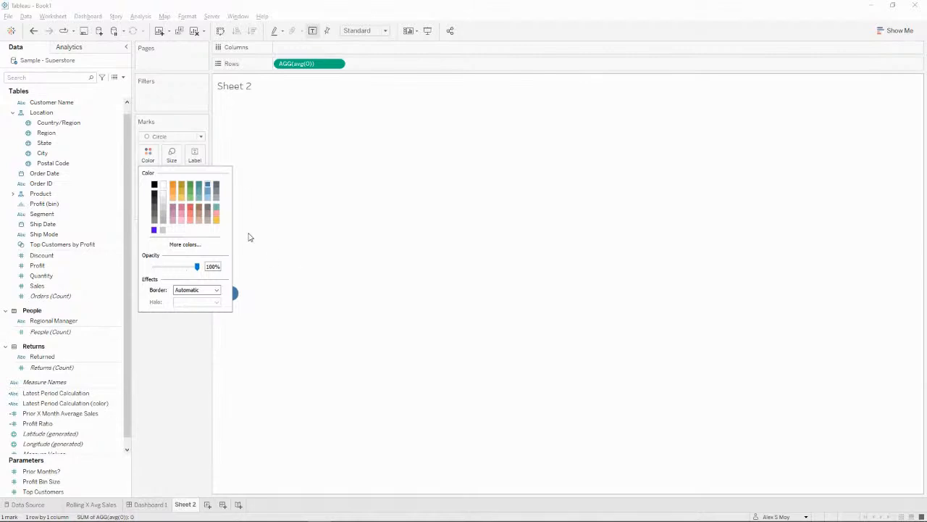
{"action": "left_click", "coordinate": [163, 204]}
{"action": "left_click", "coordinate": [182, 337]}
{"action": "mouse_move", "coordinate": [238, 298]}
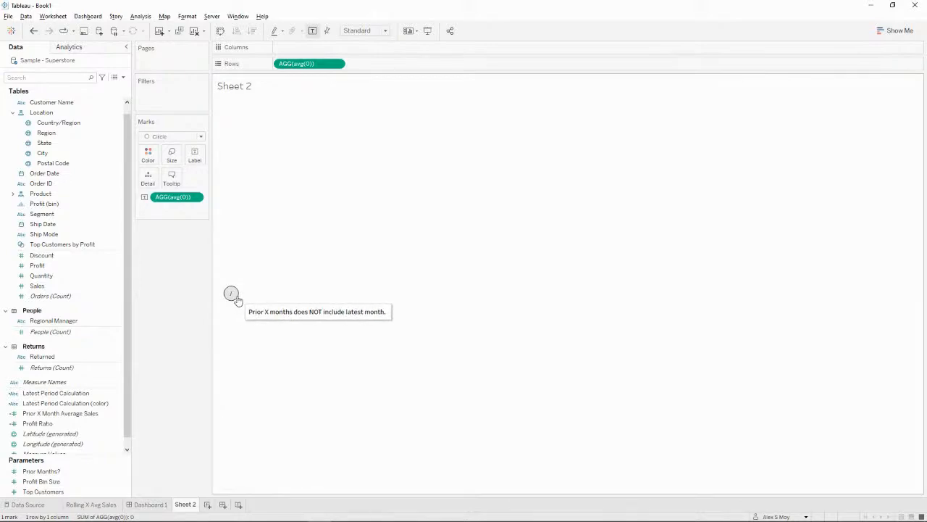
Reduce the size of the info circle so it fits closely around the "i" label
{"action": "left_click", "coordinate": [169, 153]}
{"action": "left_click_drag", "start_coordinate": [197, 180], "coordinate": [182, 185]}
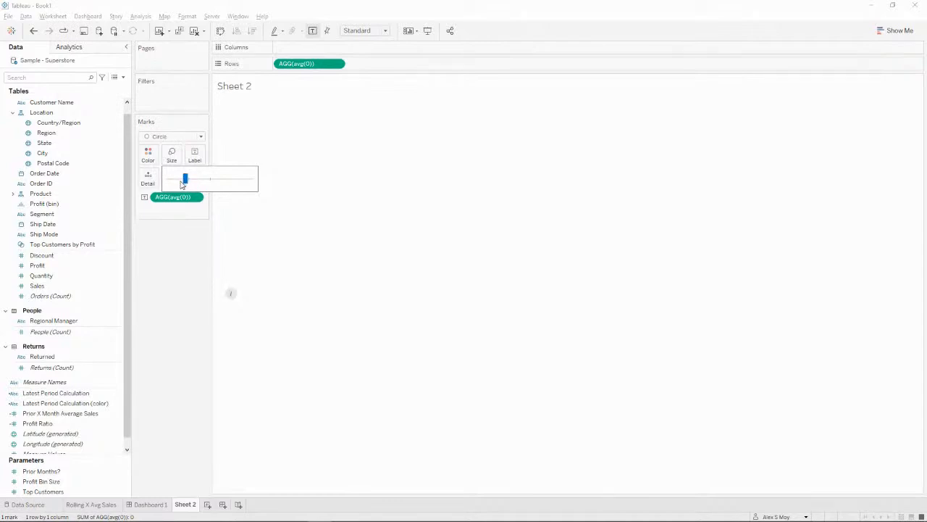
{"action": "left_click", "coordinate": [179, 280]}
{"action": "mouse_move", "coordinate": [231, 294]}
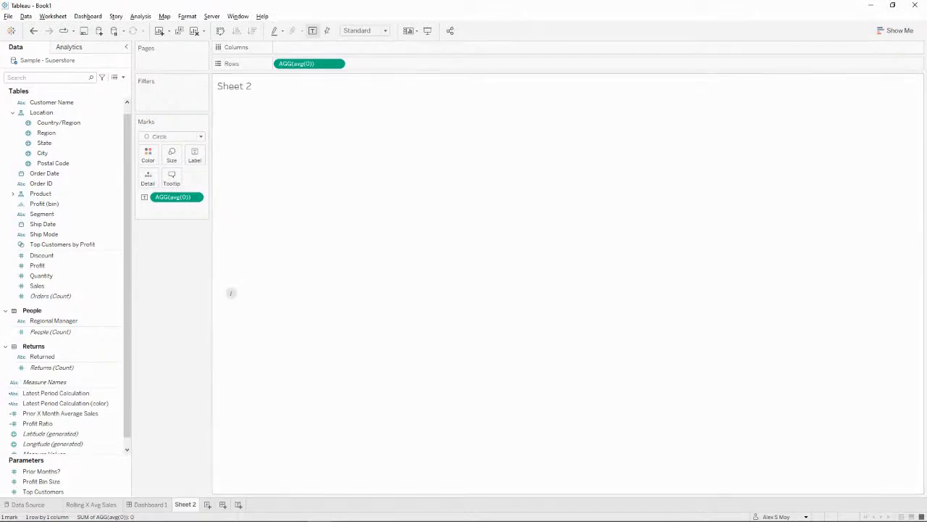
Add Sheet 2 to Dashboard 1 as a floating object over the Central region chart and hide its title
{"action": "left_click", "coordinate": [151, 503]}
{"action": "mouse_move", "coordinate": [40, 164]}
{"action": "left_click_drag", "start_coordinate": [156, 160], "coordinate": [473, 130]}
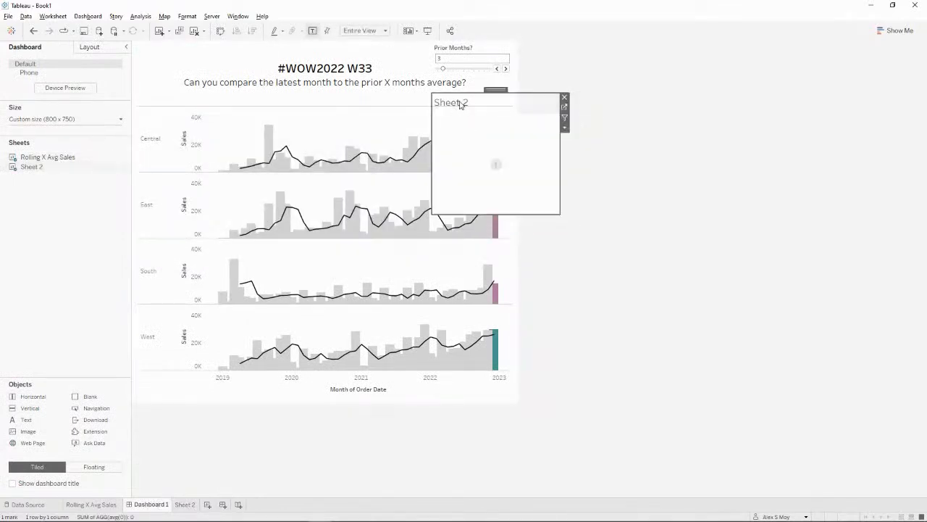
{"action": "right_click", "coordinate": [460, 102]}
{"action": "left_click", "coordinate": [493, 129]}
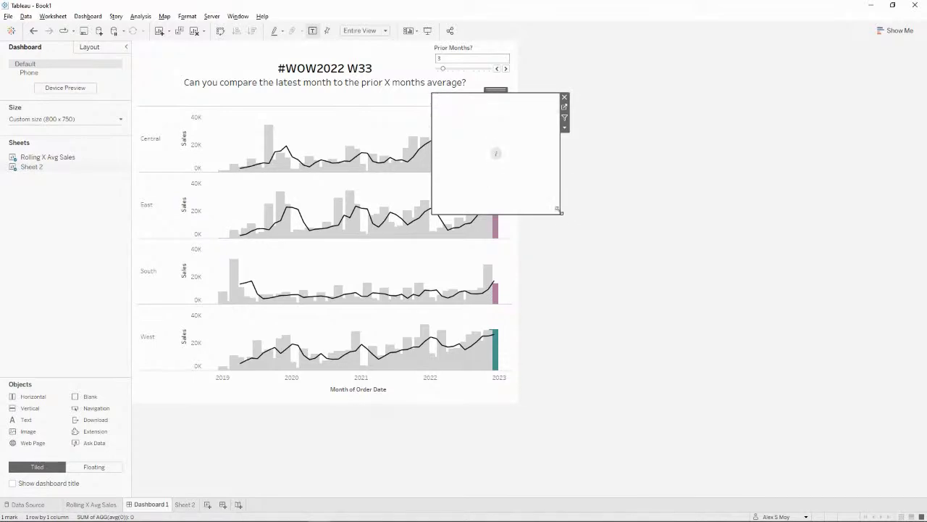
Shrink the floating Sheet 2 object to a small square and place it just below the Prior Months? parameter control
{"action": "left_click_drag", "start_coordinate": [562, 214], "coordinate": [464, 121]}
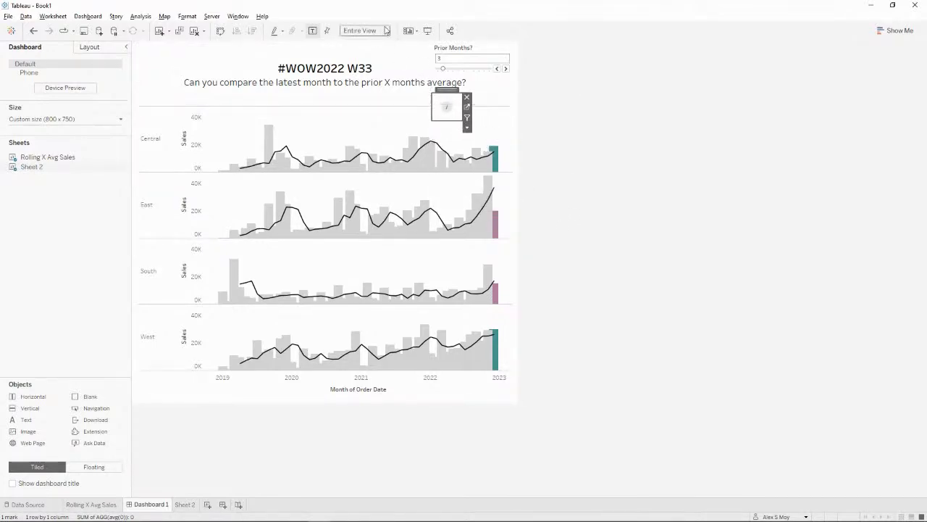
{"action": "left_click_drag", "start_coordinate": [450, 88], "coordinate": [502, 78]}
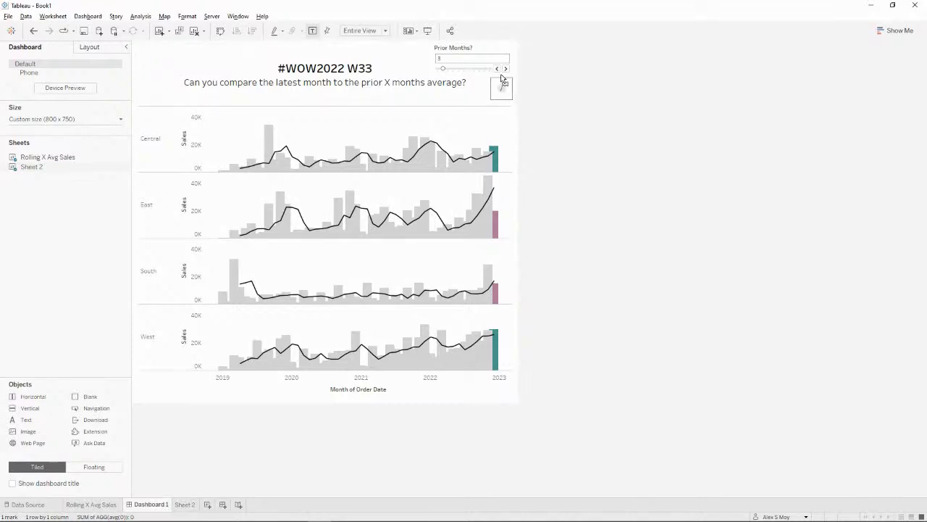
{"action": "left_click", "coordinate": [594, 135]}
{"action": "mouse_move", "coordinate": [501, 91]}
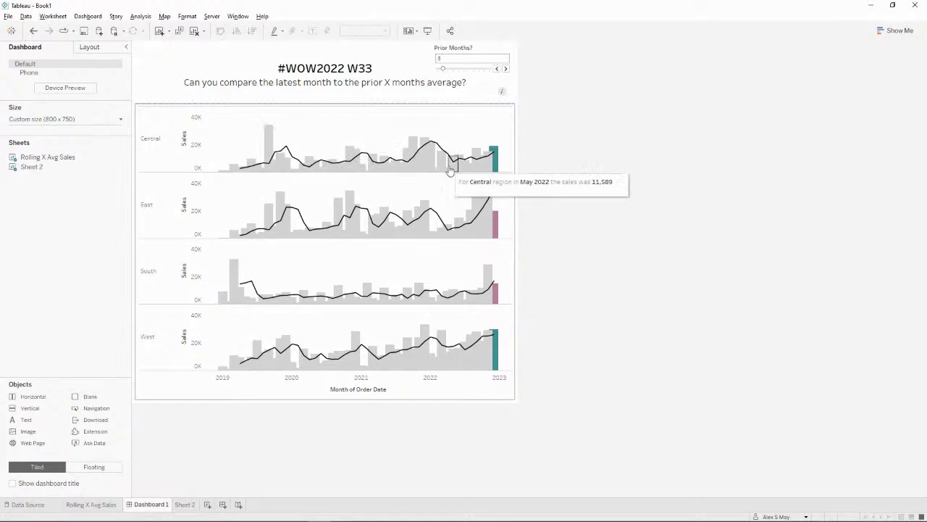
Open the Rolling X Avg Sales worksheet from its chart on the dashboard
{"action": "left_click", "coordinate": [499, 140]}
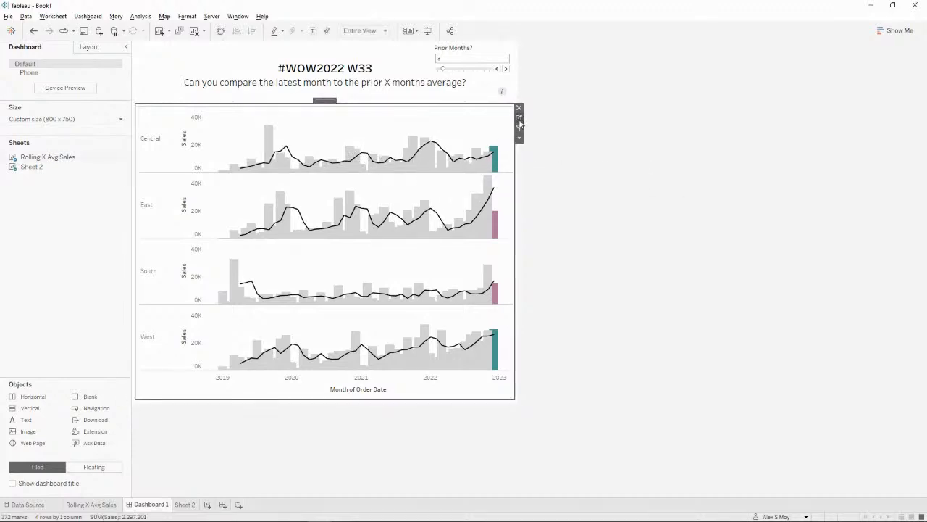
{"action": "left_click", "coordinate": [519, 119]}
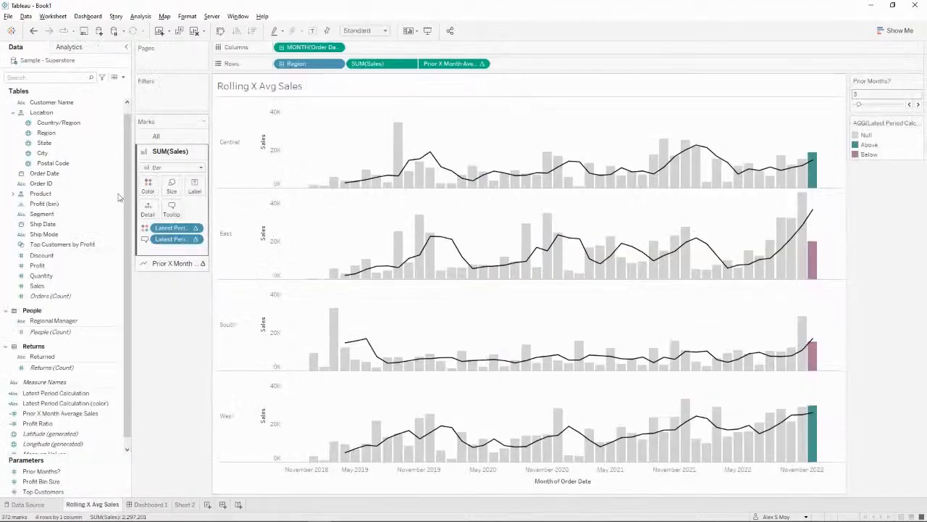
Try sizing the Sales bars with a fixed width of 10 days
{"action": "left_click", "coordinate": [174, 190]}
{"action": "left_click", "coordinate": [210, 209]}
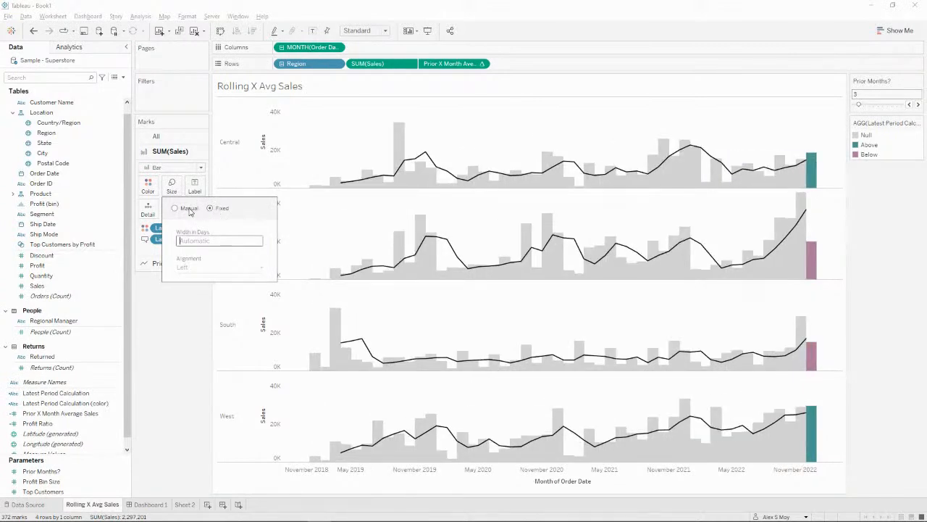
{"action": "left_click", "coordinate": [188, 209]}
{"action": "left_click", "coordinate": [222, 210]}
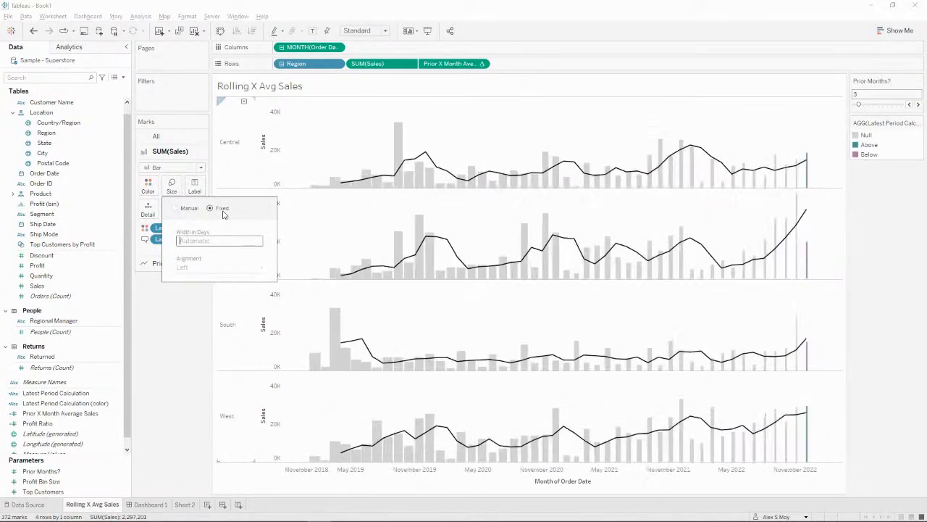
{"action": "left_click", "coordinate": [208, 239]}
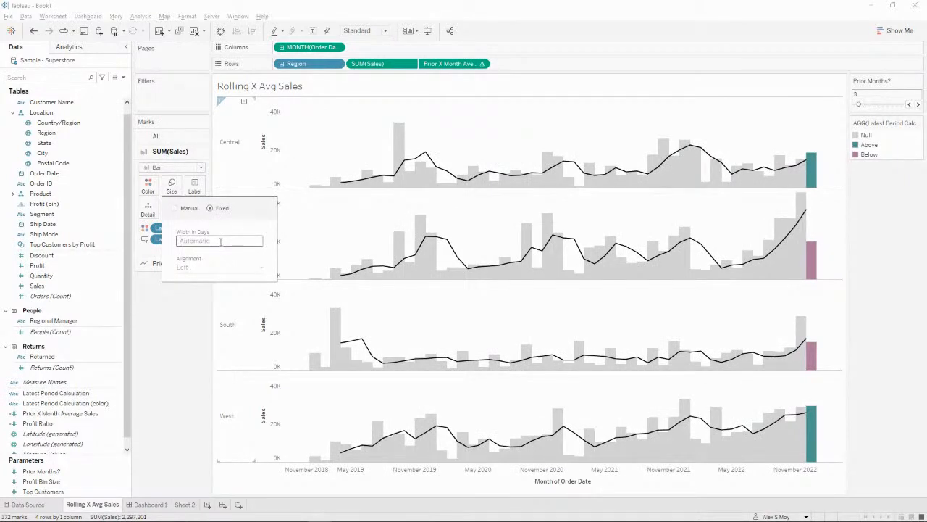
{"action": "type", "text": "10"}
Narrow the Sales bars with manual sizing so clear gaps separate the months, and return to Dashboard 1
{"action": "left_click", "coordinate": [190, 208]}
{"action": "left_click_drag", "start_coordinate": [256, 253], "coordinate": [220, 254]}
{"action": "left_click", "coordinate": [179, 326]}
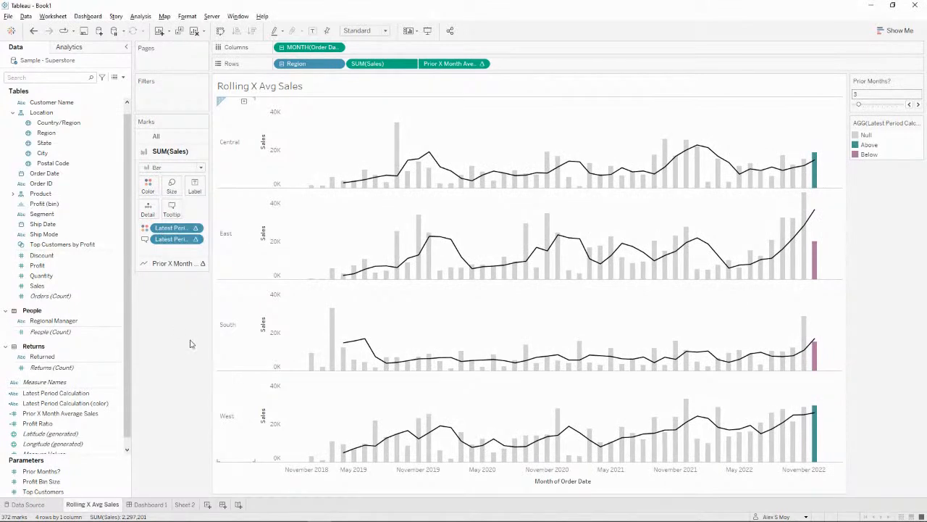
{"action": "left_click", "coordinate": [147, 505]}
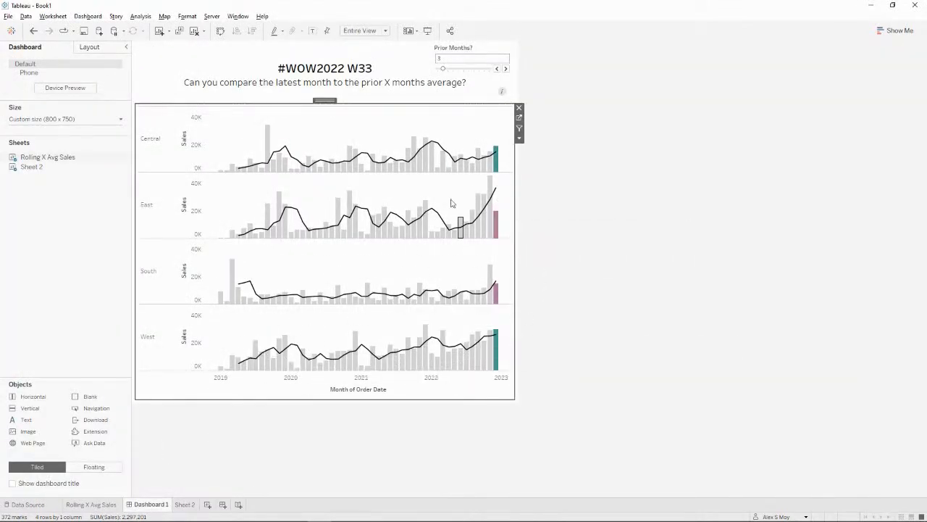
{"action": "left_click", "coordinate": [647, 394]}
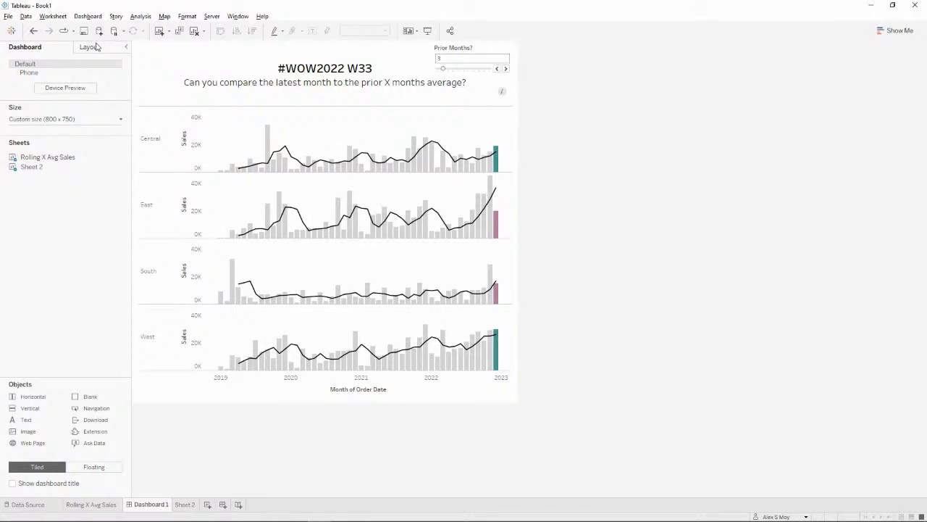
Add a centered text object below the chart crediting "DATA SOURCE: SUPERSTORE DATASET", "CHALLENGE BY:" and "RECREATED BY:", separated by vertical bars, with each creator's @ handle
{"action": "left_click_drag", "start_coordinate": [26, 420], "coordinate": [349, 395]}
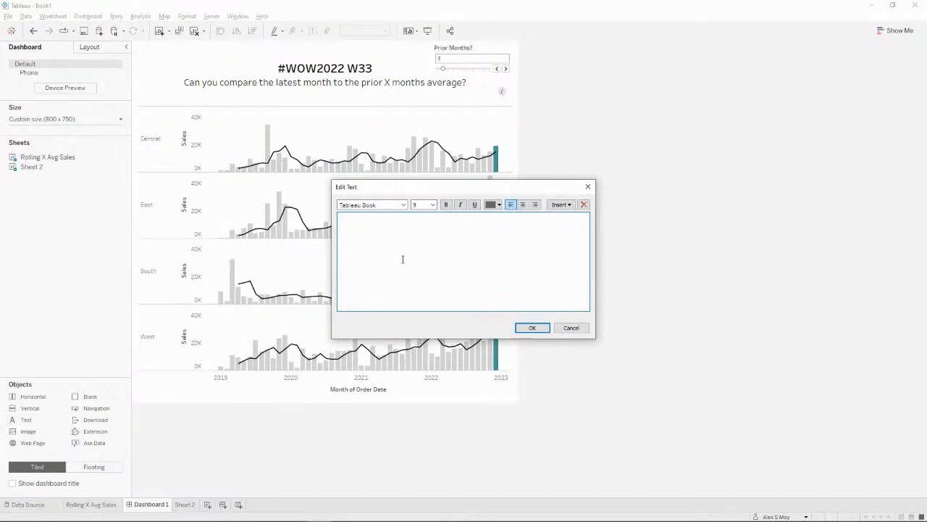
{"action": "key", "text": "ctrl+e"}
{"action": "type", "text": "E: SUPERSTORE D"}
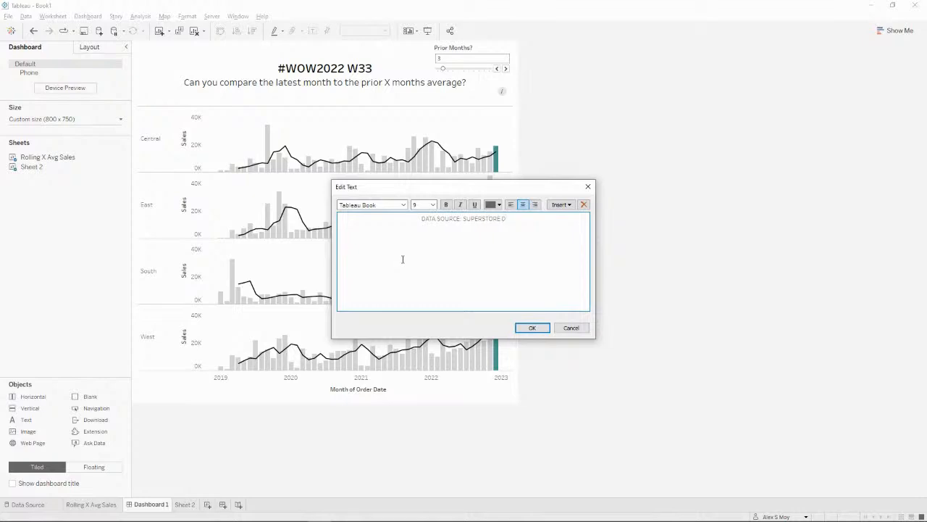
{"action": "type", "text": "ATASET | CHALLENGE BY: LORNA_BROWN"}
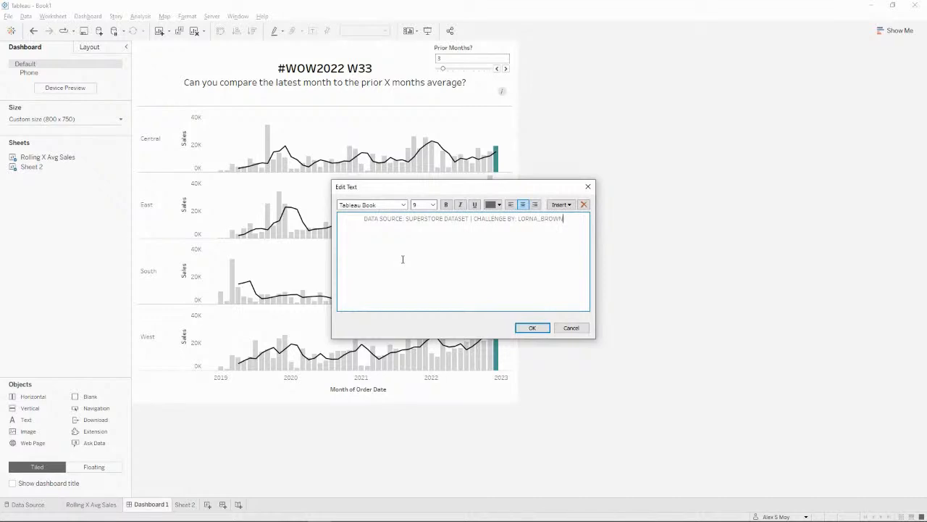
{"action": "type", "text": " |"}
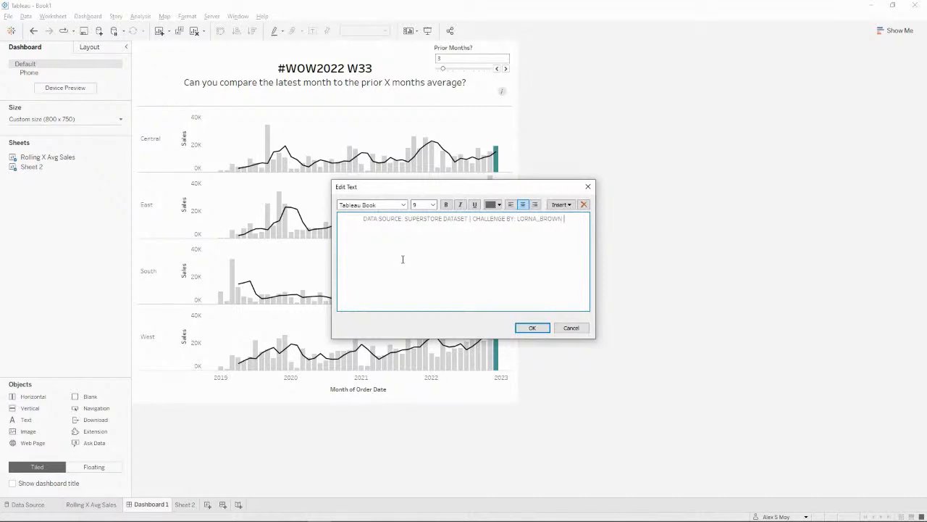
{"action": "type", "text": " RECRE"}
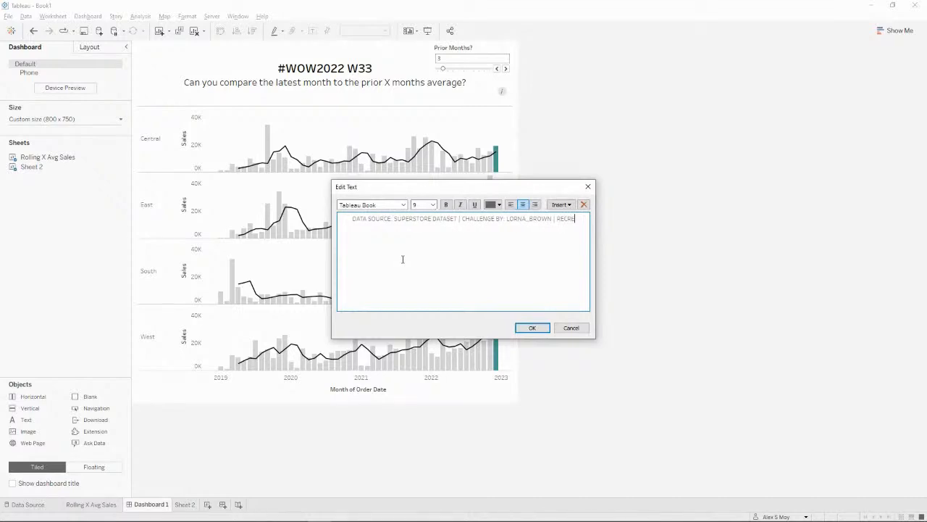
{"action": "type", "text": "ATED BY"}
{"action": "key", "text": "Return"}
{"action": "type", "text": "ALEXSMOY"}
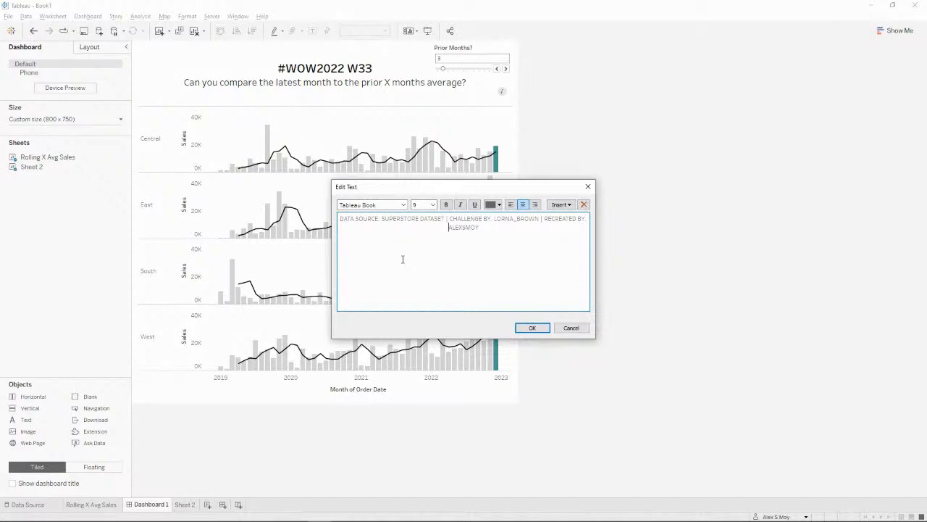
{"action": "type", "text": "@"}
{"action": "type", "text": "@"}
Color both creators' @ handles in the credit text purple
{"action": "key", "text": "ctrl+shift+Left"}
{"action": "key", "text": "ctrl+shift+Left"}
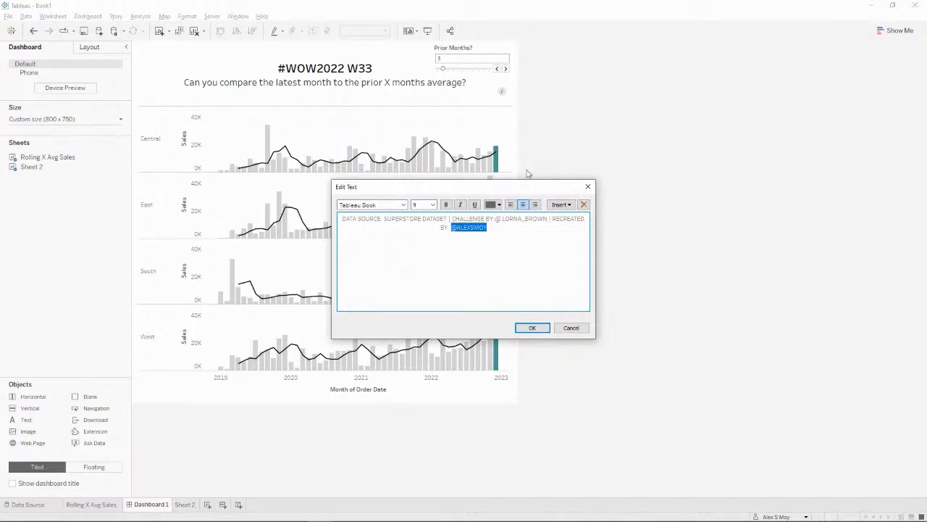
{"action": "left_click", "coordinate": [499, 206]}
{"action": "left_click", "coordinate": [490, 260]}
{"action": "left_click", "coordinate": [538, 241]}
{"action": "left_click_drag", "start_coordinate": [548, 220], "coordinate": [496, 219]}
{"action": "left_click", "coordinate": [499, 205]}
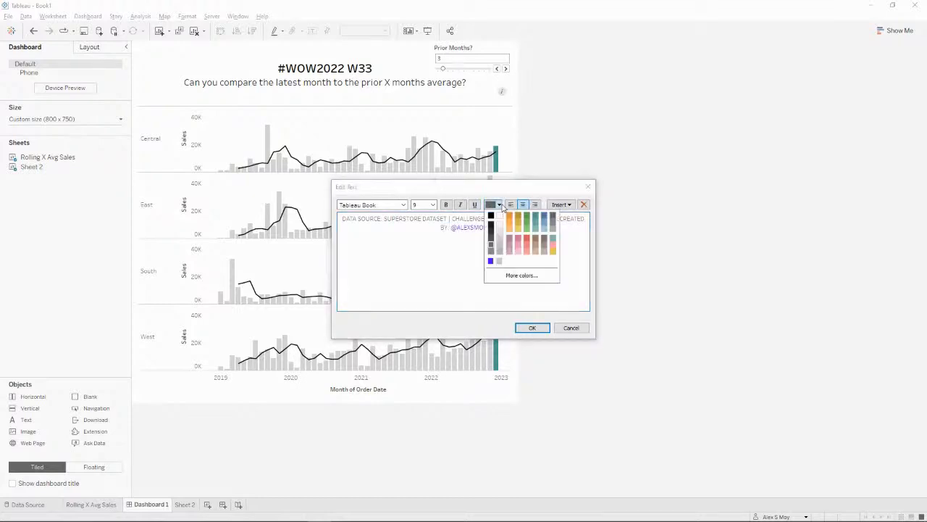
{"action": "left_click", "coordinate": [490, 261]}
{"action": "left_click", "coordinate": [543, 246]}
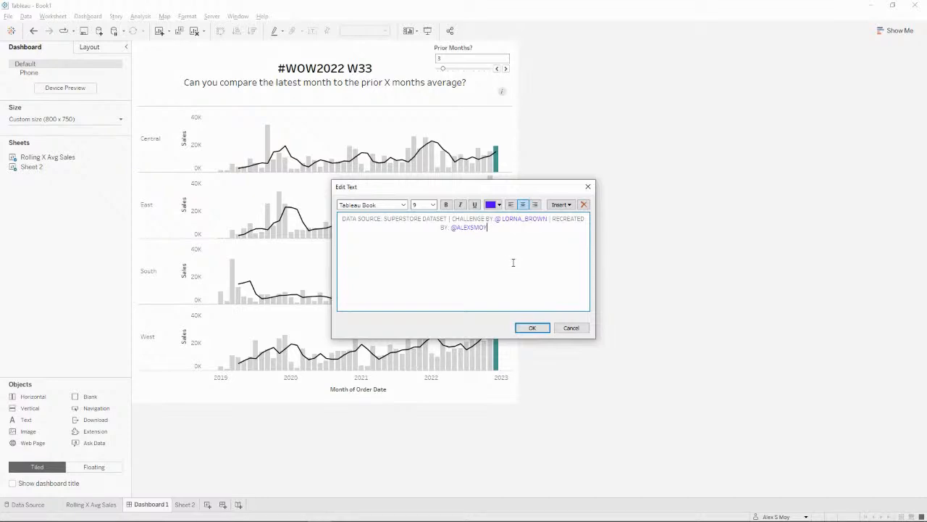
Remove the stray space after the first @ sign and shrink the credit text object to a thin footer below the chart
{"action": "left_click", "coordinate": [497, 220]}
{"action": "key", "text": "BackSpace"}
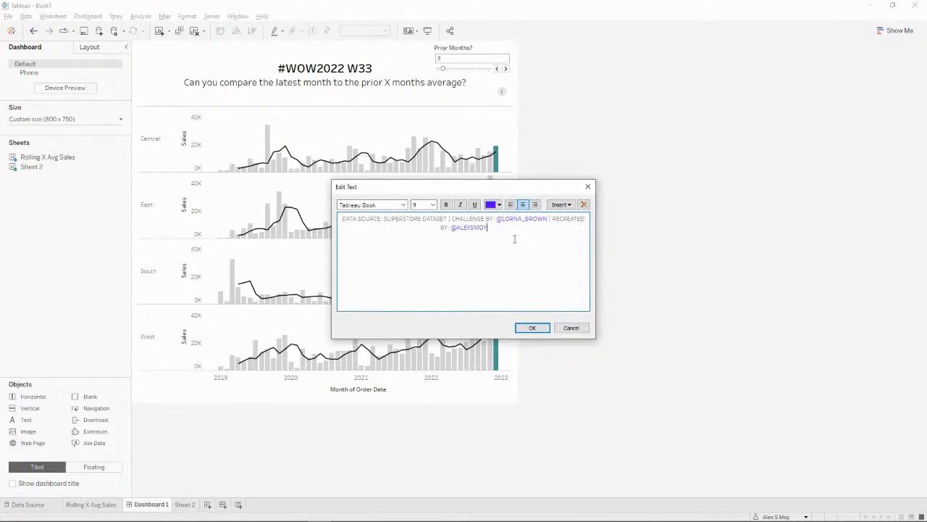
{"action": "left_click", "coordinate": [538, 332]}
{"action": "left_click_drag", "start_coordinate": [356, 224], "coordinate": [360, 391]}
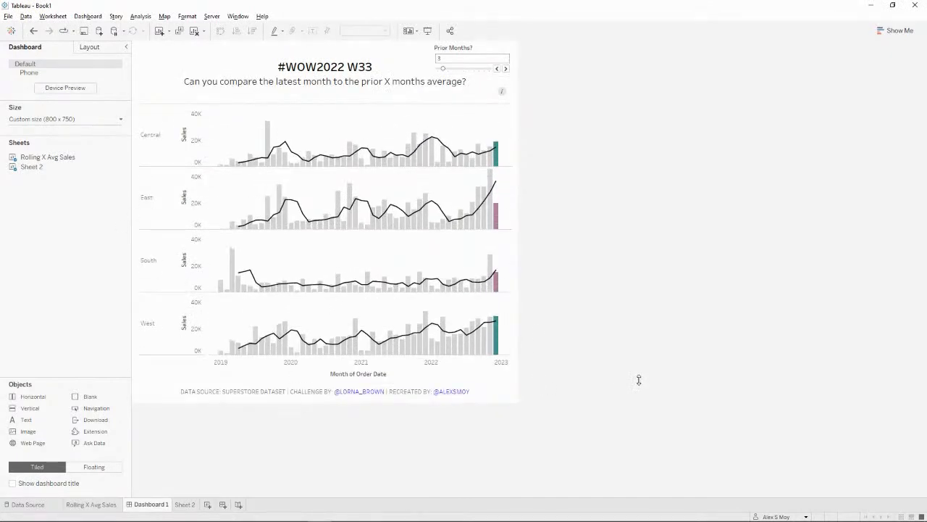